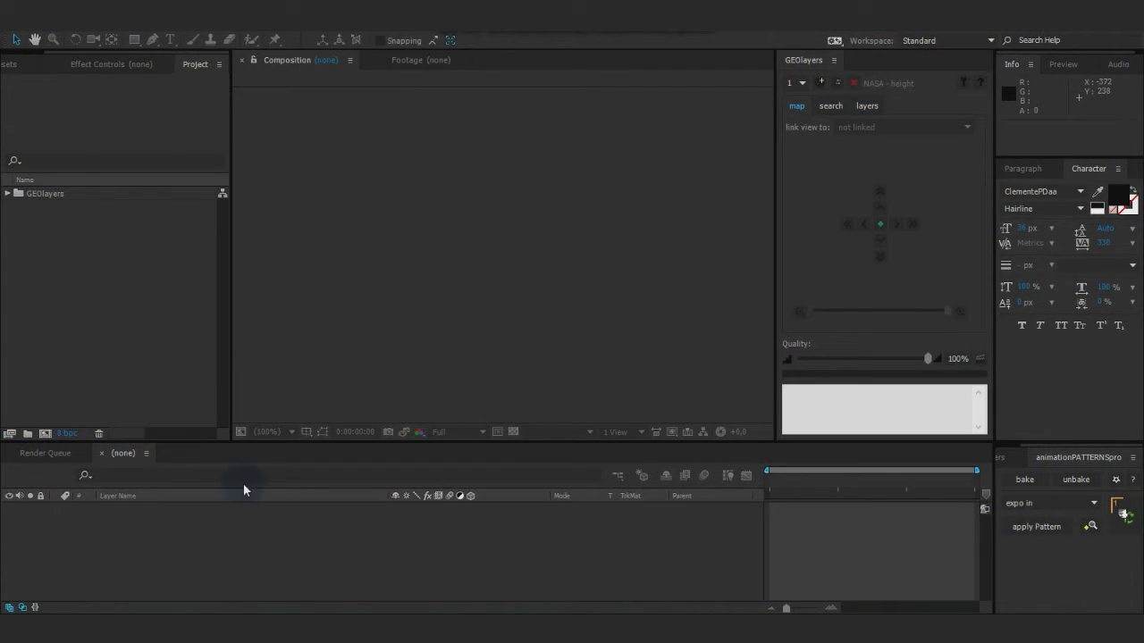
Create a new composition with the HDV/HDTV 720 25 preset (1280×720, 25 fps, 30 s).
{"action": "left_click", "coordinate": [45, 434]}
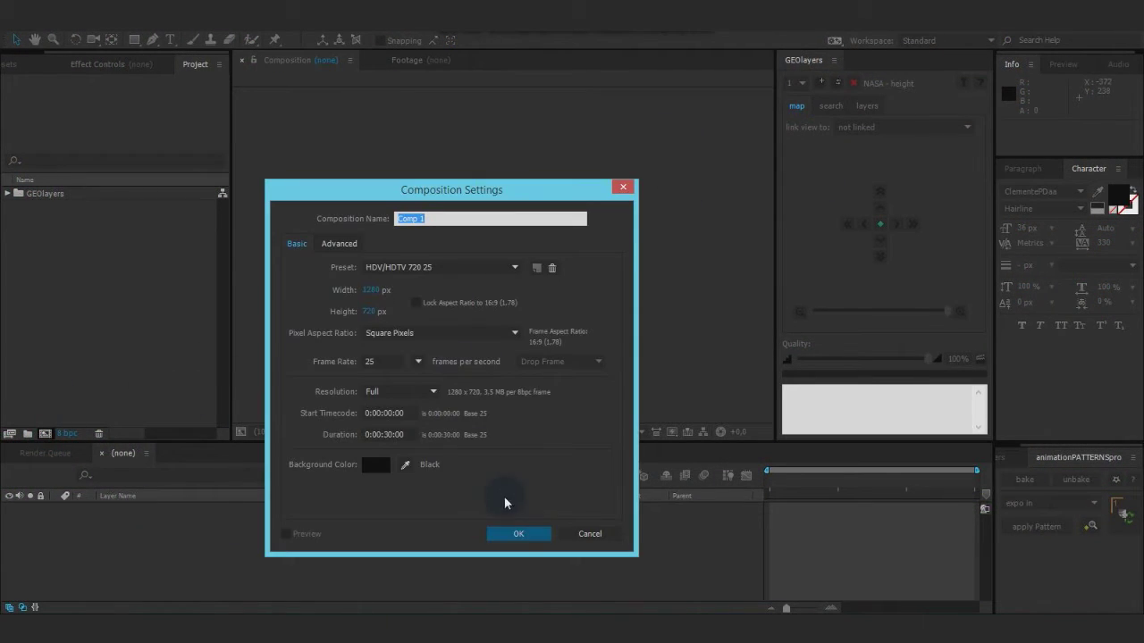
{"action": "left_click", "coordinate": [515, 534]}
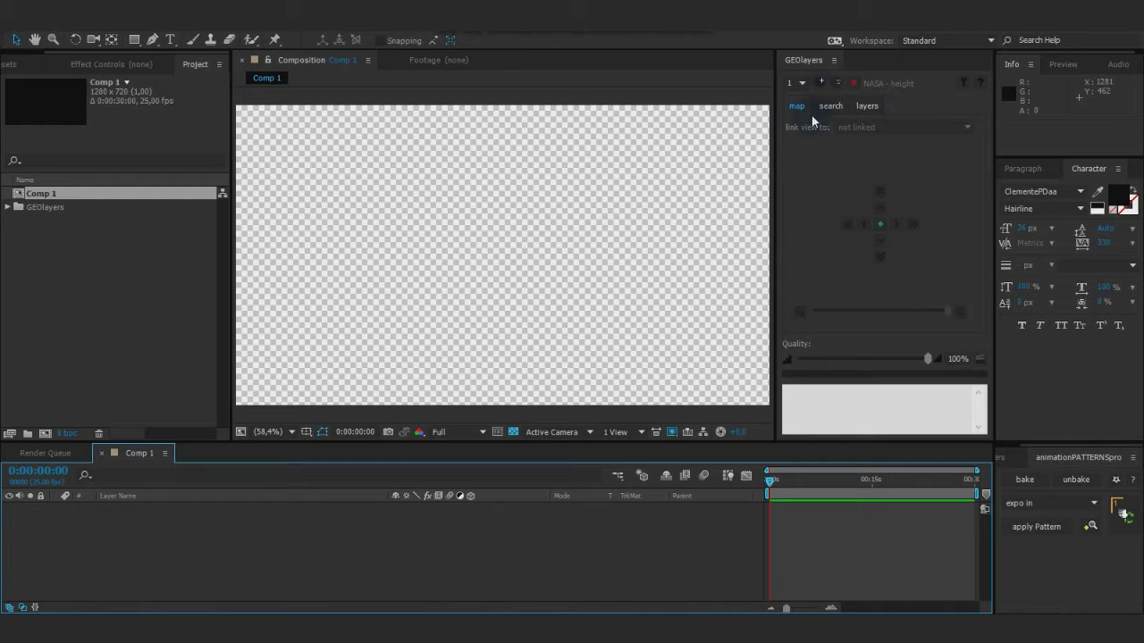
Add a GEOlayers NASA height map, then zoom and pan it to frame the Alps.
{"action": "left_click", "coordinate": [821, 82]}
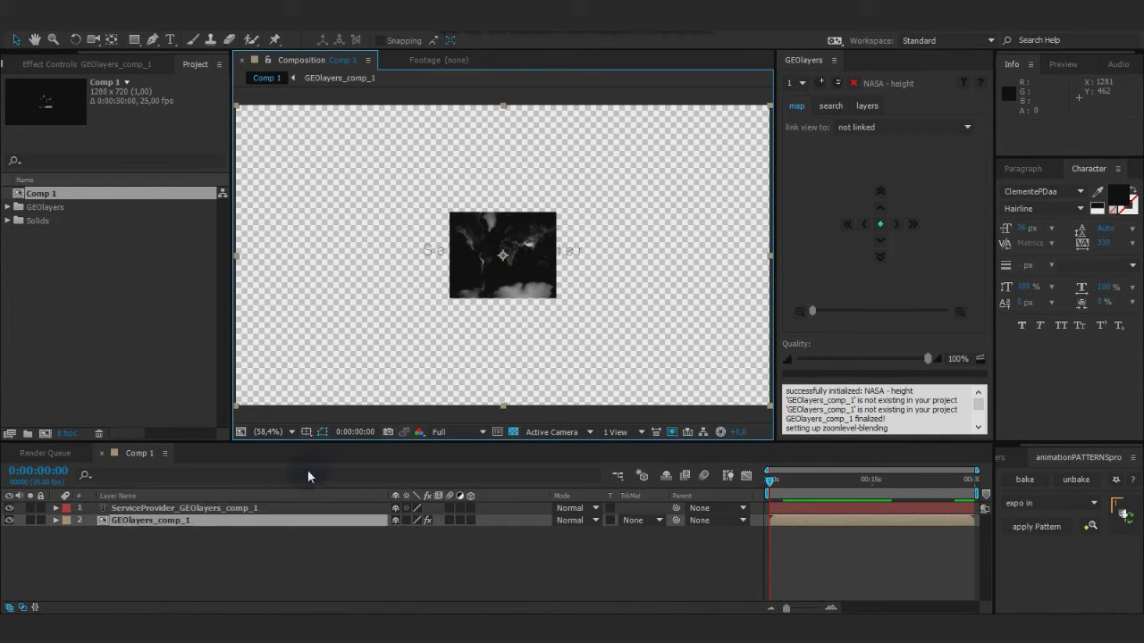
{"action": "left_click", "coordinate": [877, 311]}
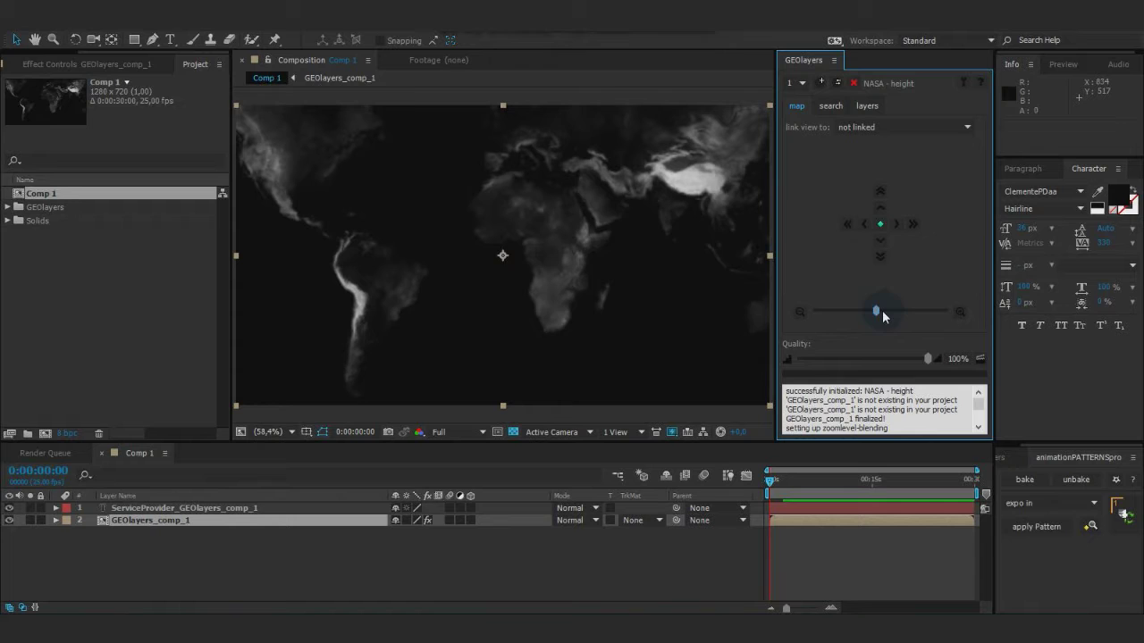
{"action": "left_click", "coordinate": [880, 207]}
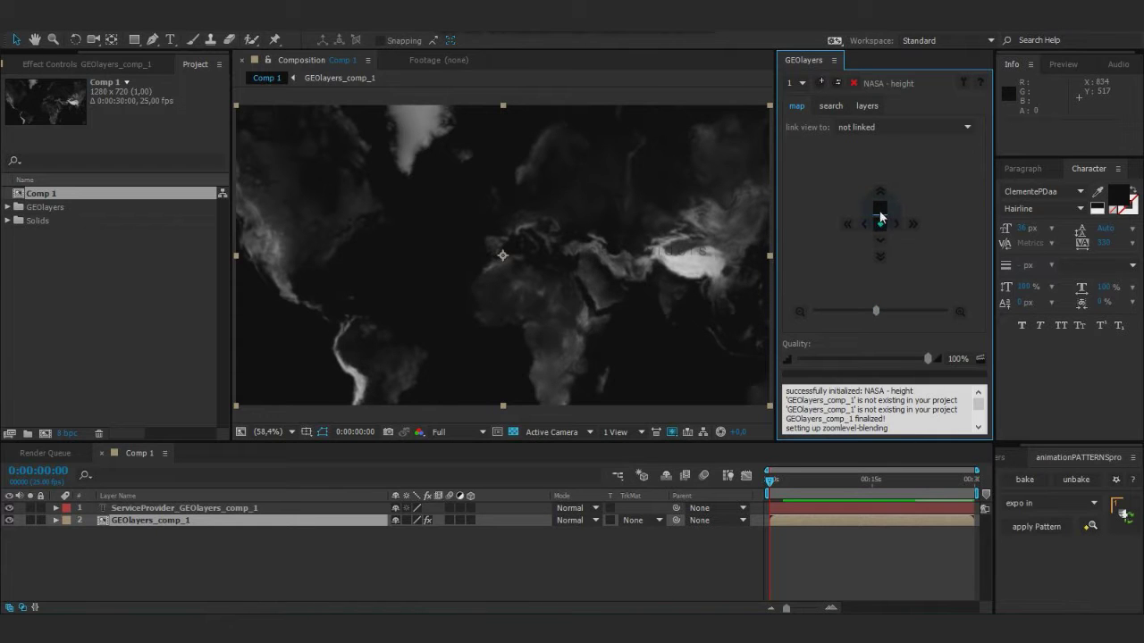
{"action": "left_click", "coordinate": [960, 311]}
{"action": "left_click", "coordinate": [887, 246]}
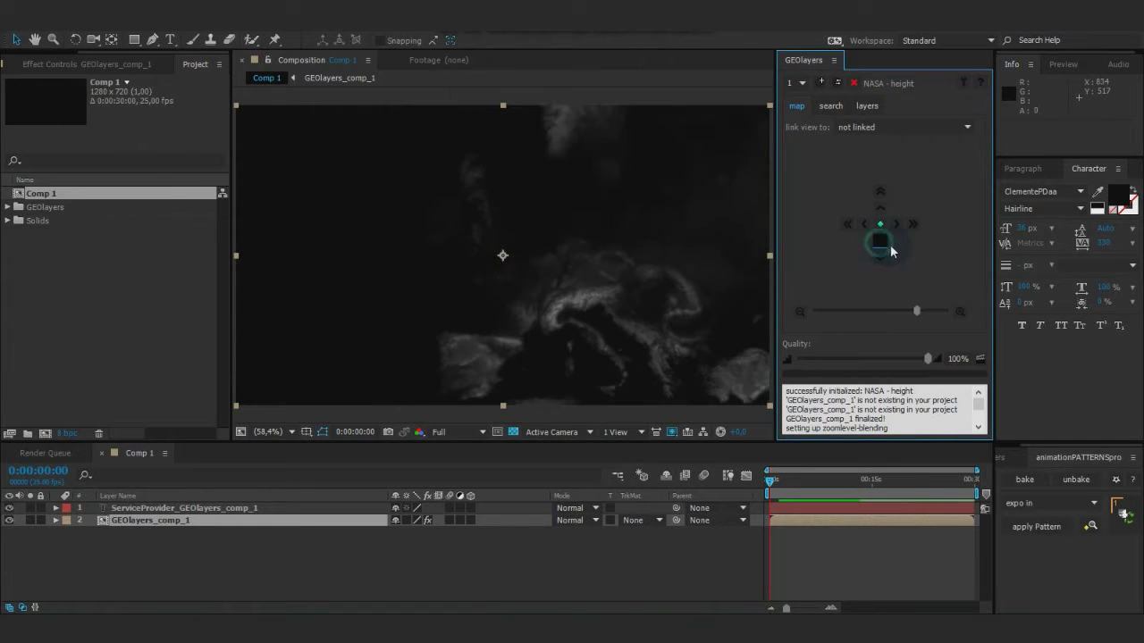
{"action": "left_click", "coordinate": [959, 312]}
{"action": "left_click", "coordinate": [896, 224]}
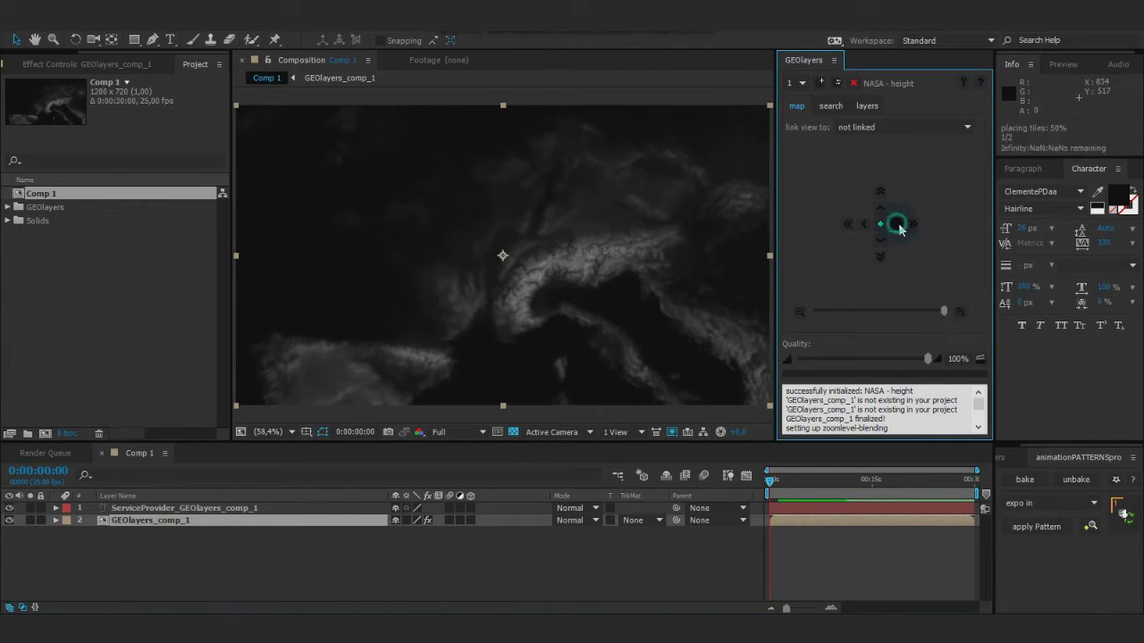
{"action": "left_click", "coordinate": [880, 239]}
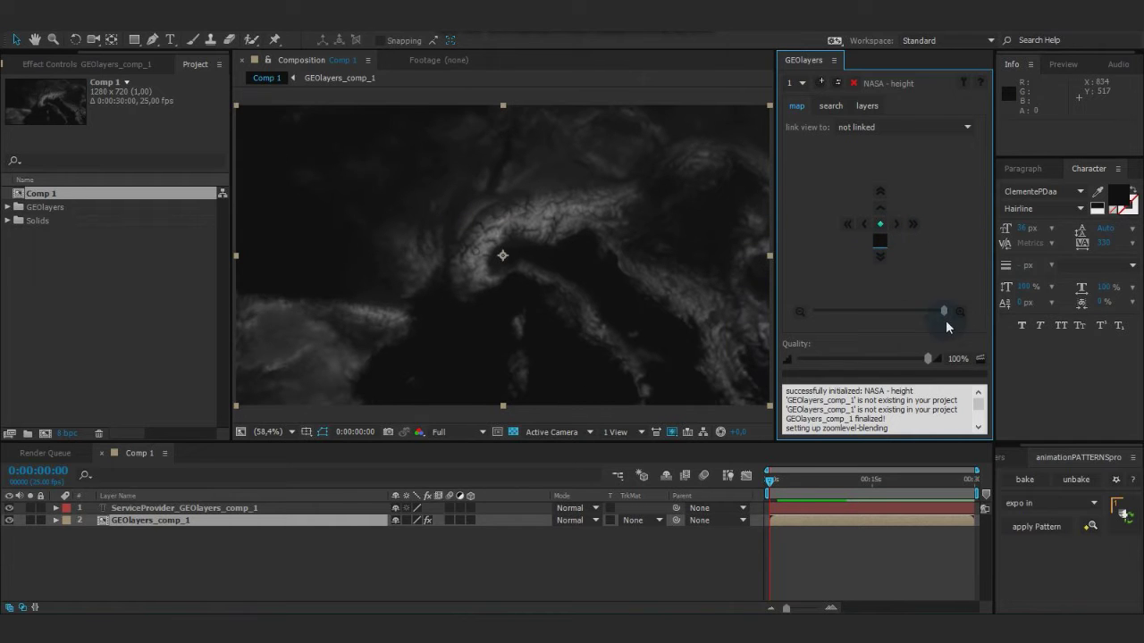
{"action": "left_click", "coordinate": [959, 312]}
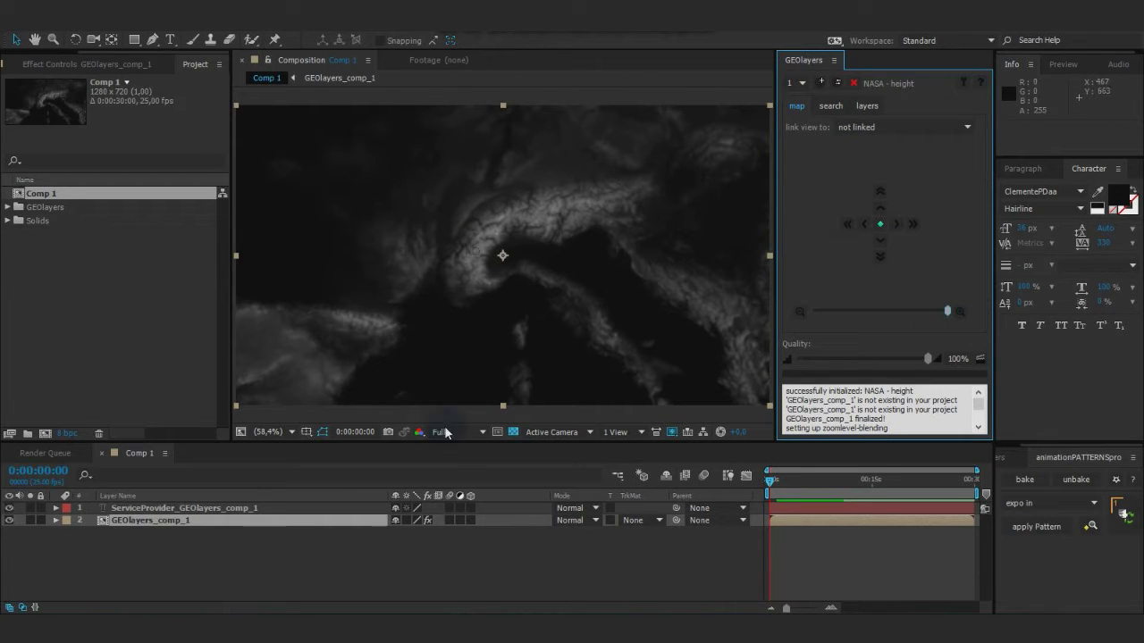
Hide the service provider layer, nudge the map north, and finalize it at full quality.
{"action": "left_click", "coordinate": [9, 507]}
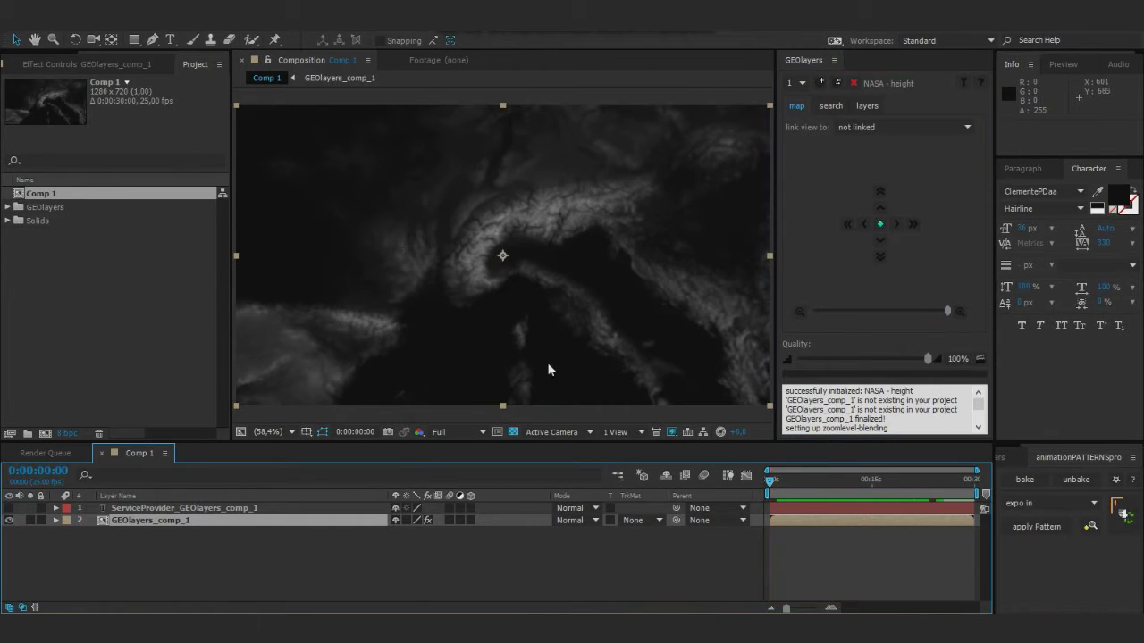
{"action": "left_click", "coordinate": [881, 208]}
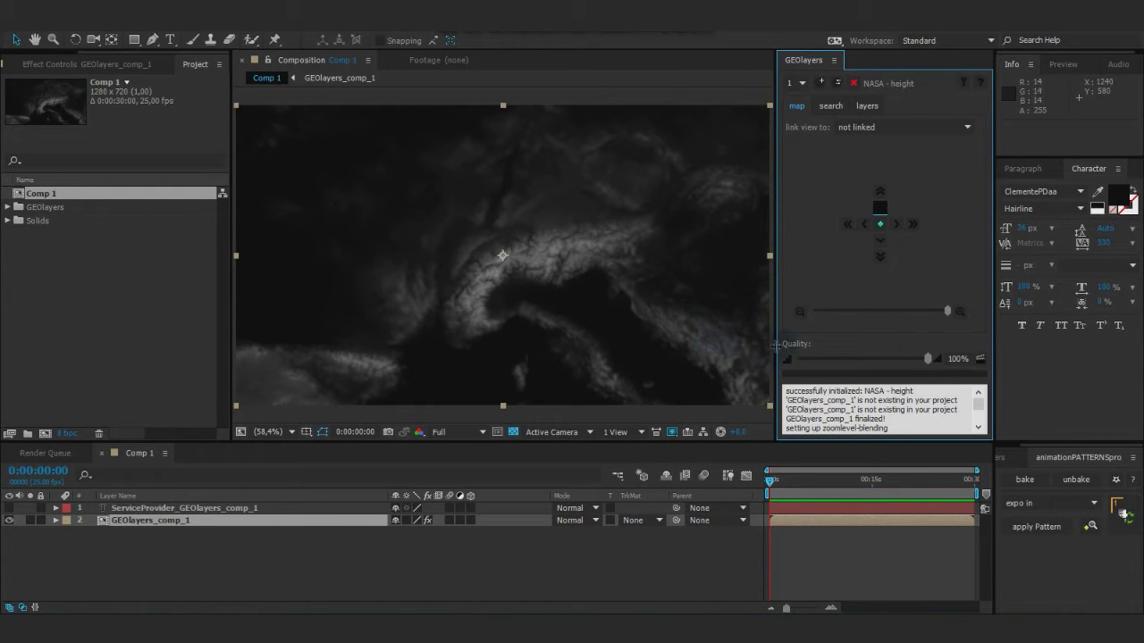
{"action": "left_click", "coordinate": [980, 358]}
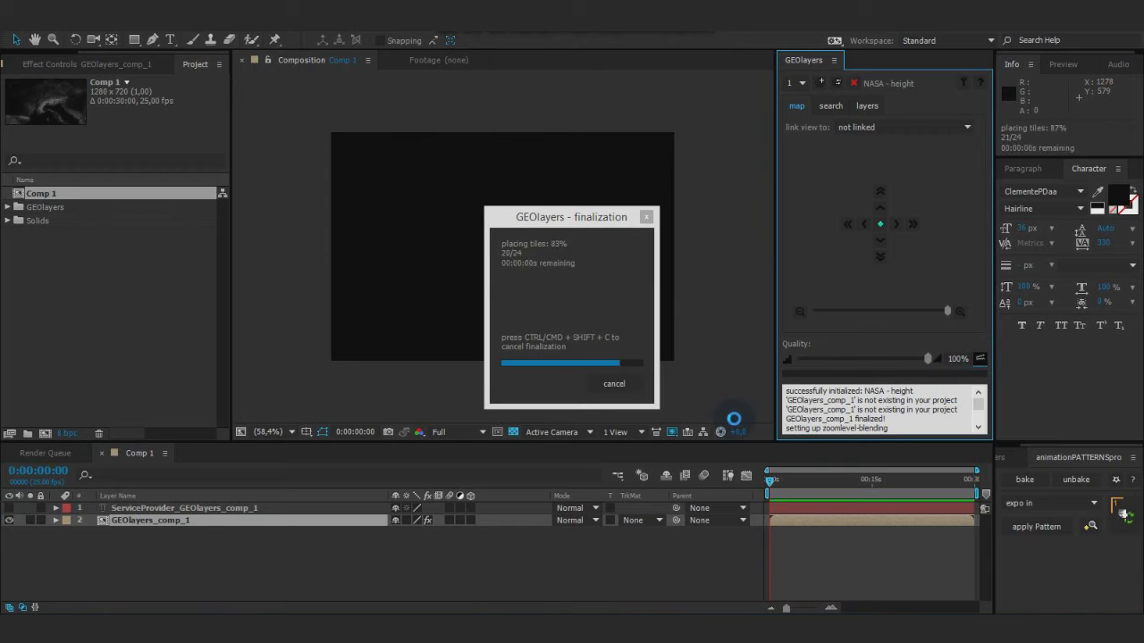
{"action": "left_click", "coordinate": [628, 383]}
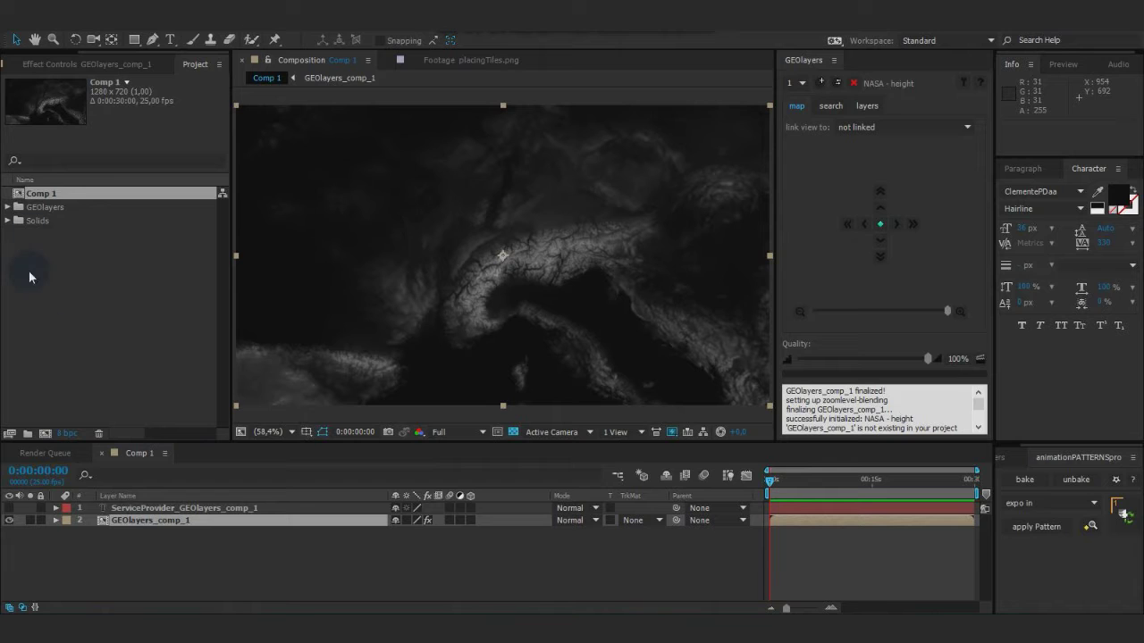
Rename Comp 1 to 'heightmap' in the Project panel.
{"action": "left_click", "coordinate": [42, 196]}
{"action": "left_click", "coordinate": [54, 277]}
{"action": "left_click", "coordinate": [41, 192]}
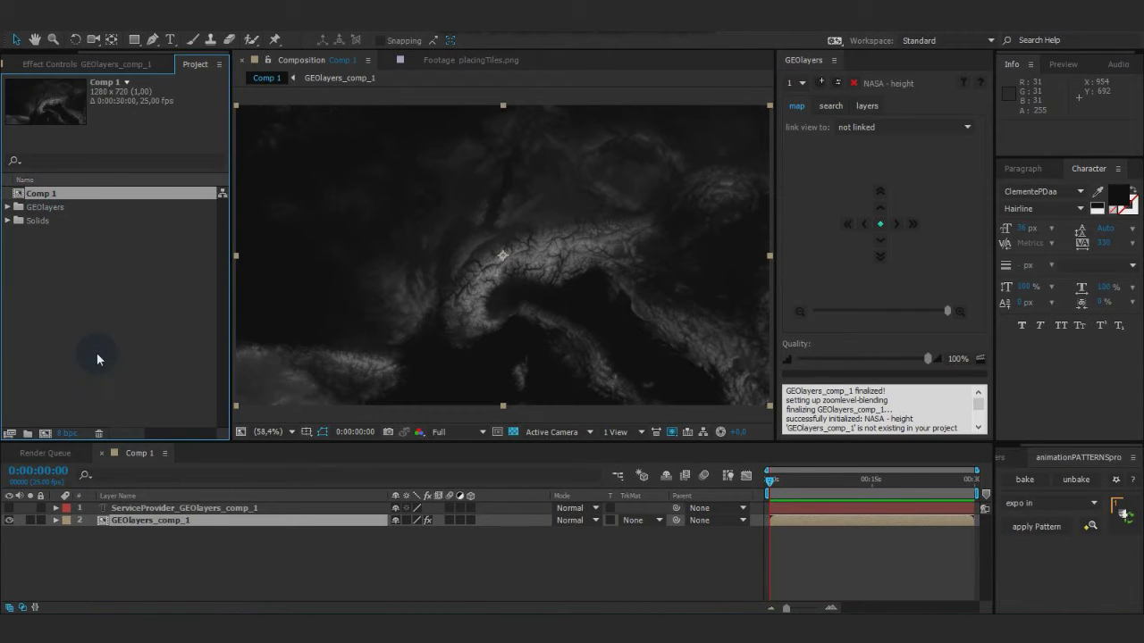
{"action": "key", "text": "Return"}
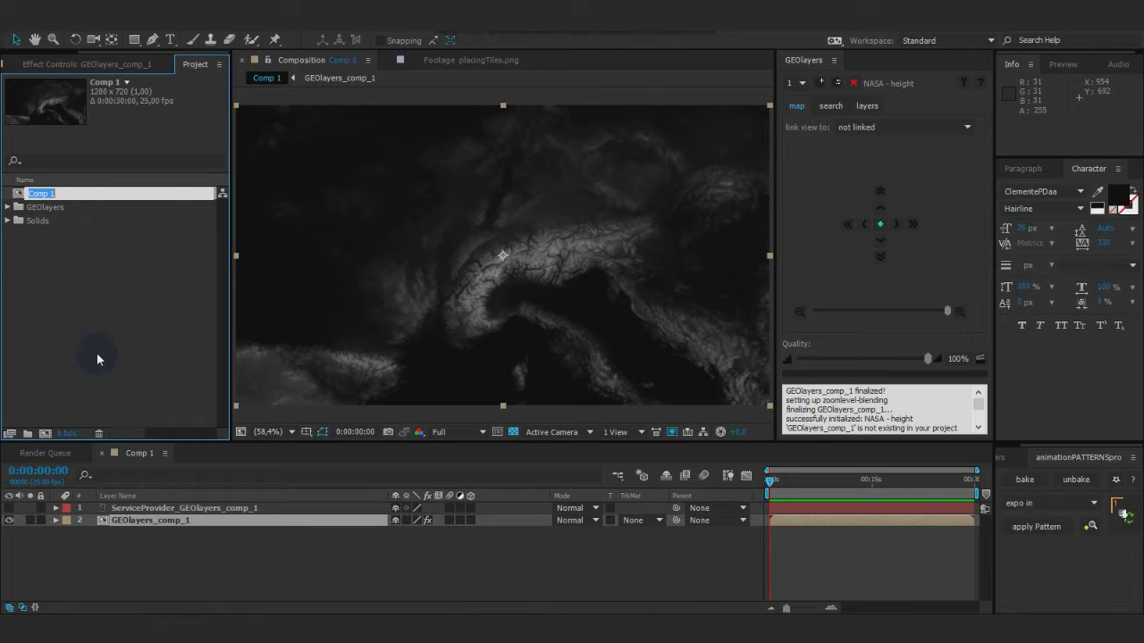
{"action": "type", "text": "heightmap"}
{"action": "key", "text": "Return"}
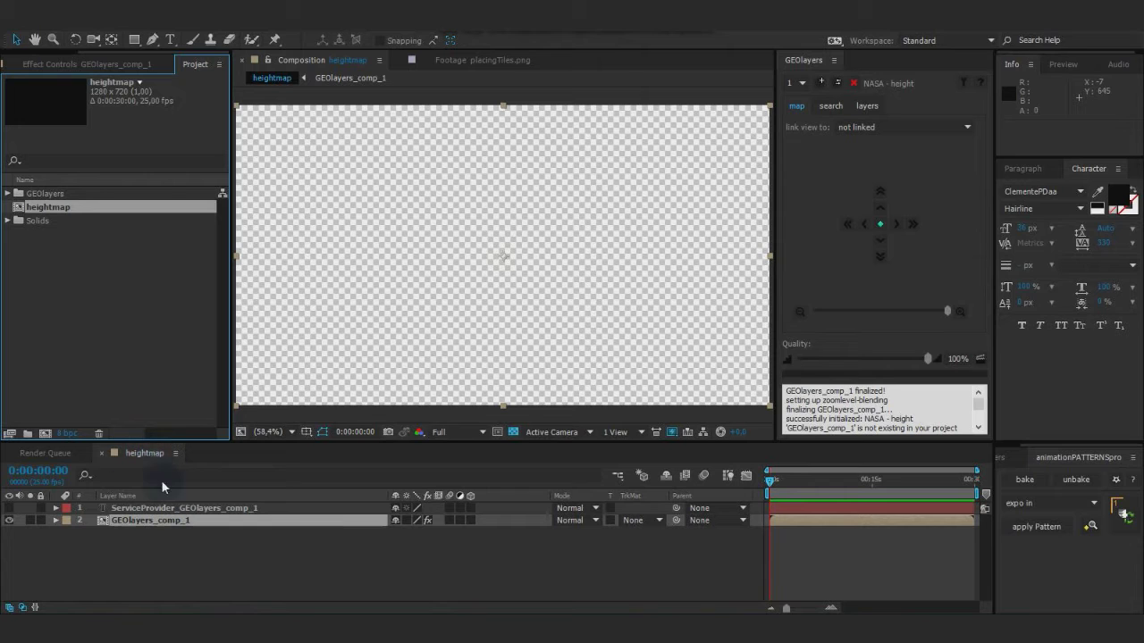
Expand the map layer's effects and re-initialize GEOlayers so the Alps terrain displays again.
{"action": "left_click", "coordinate": [55, 521]}
{"action": "left_click", "coordinate": [67, 532]}
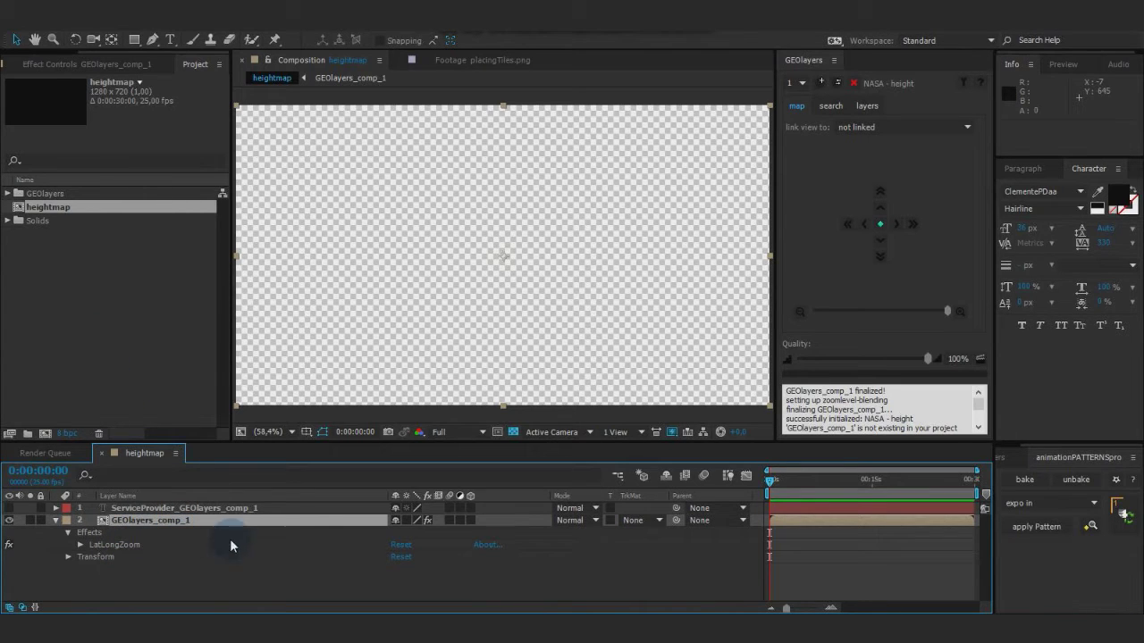
{"action": "left_click", "coordinate": [821, 82]}
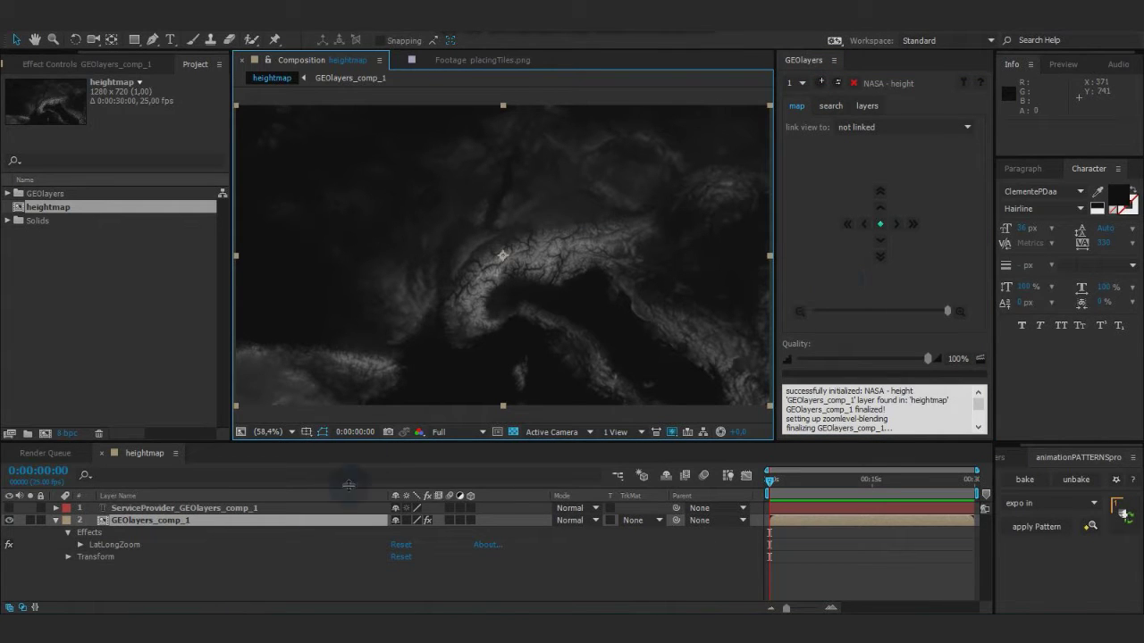
Nest heightmap into a new composition, heightmap 2, and nudge the map west and back east.
{"action": "left_click", "coordinate": [46, 453]}
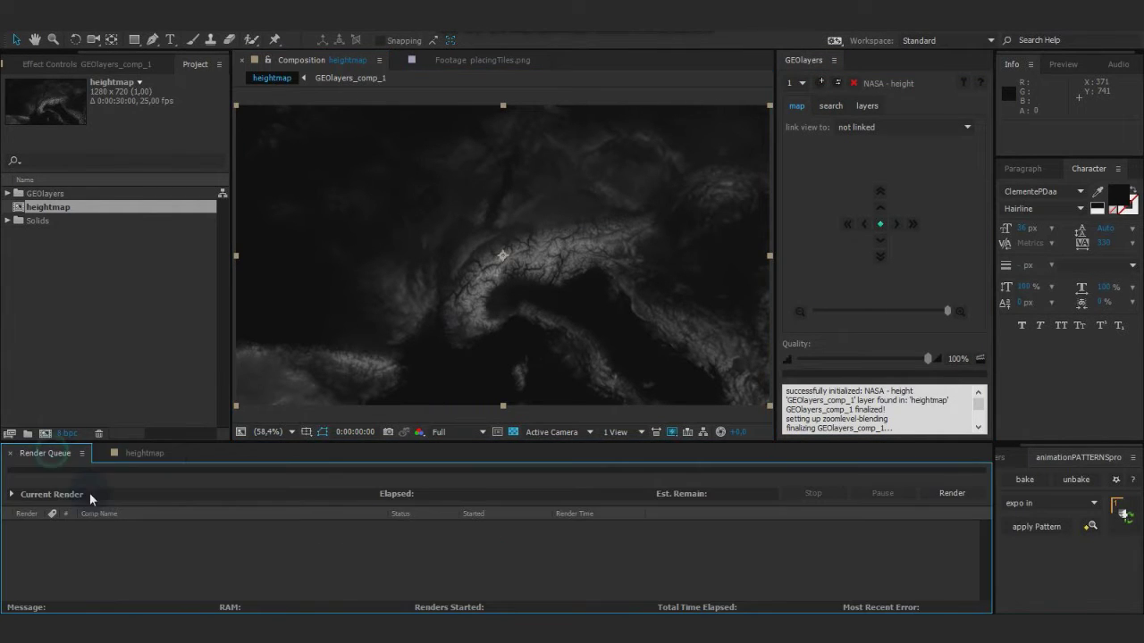
{"action": "left_click", "coordinate": [121, 453]}
{"action": "left_click_drag", "start_coordinate": [60, 207], "coordinate": [46, 433]}
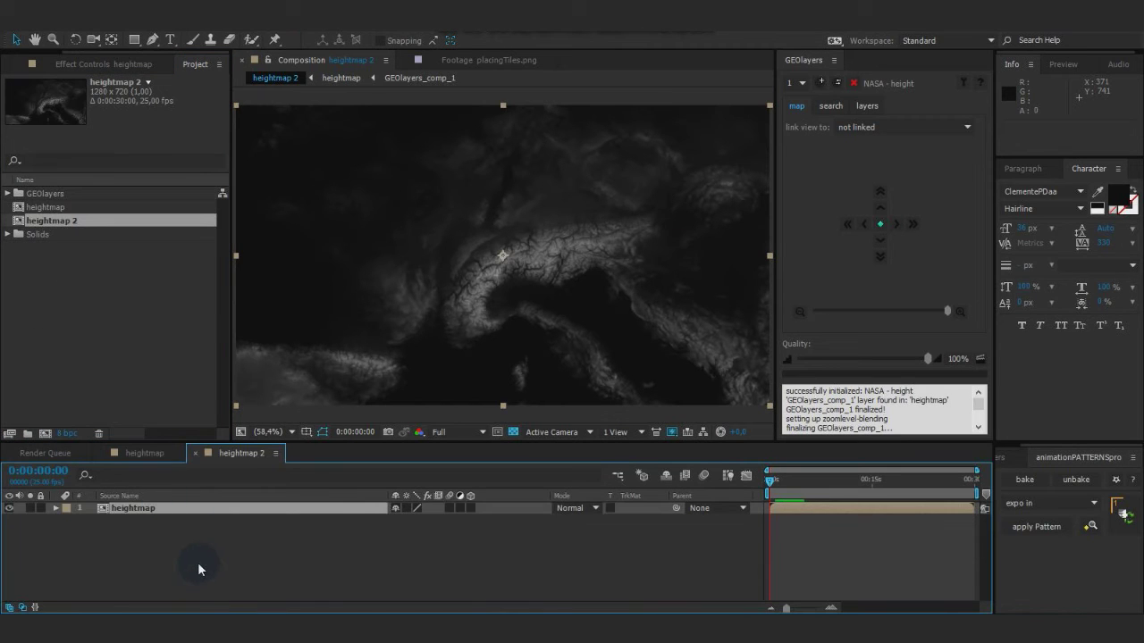
{"action": "left_click", "coordinate": [198, 562]}
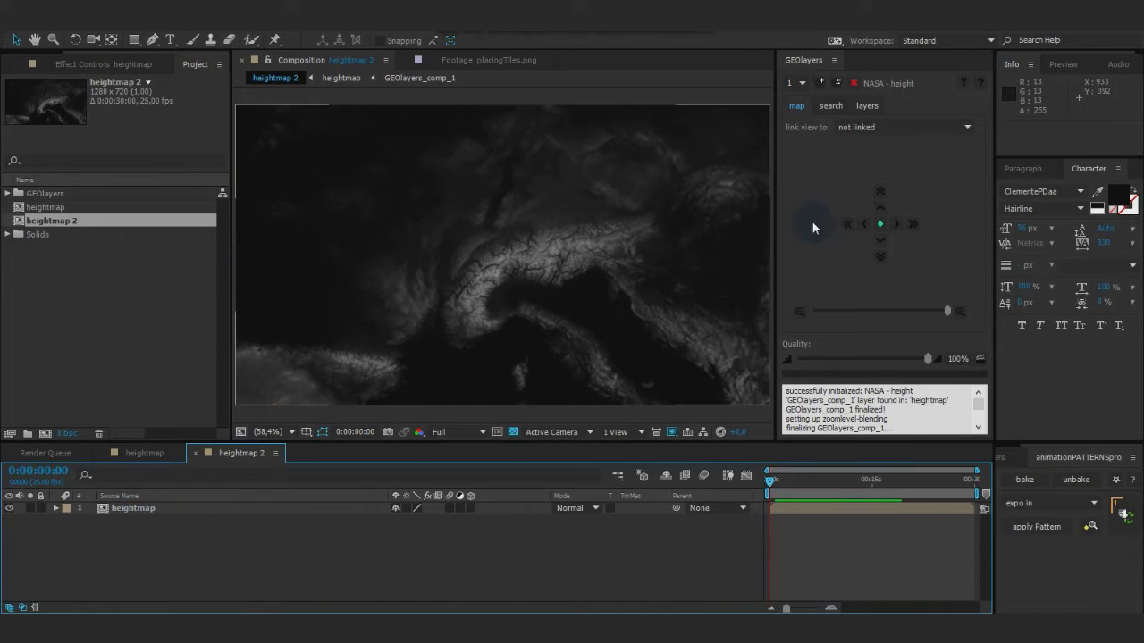
{"action": "left_click", "coordinate": [863, 223]}
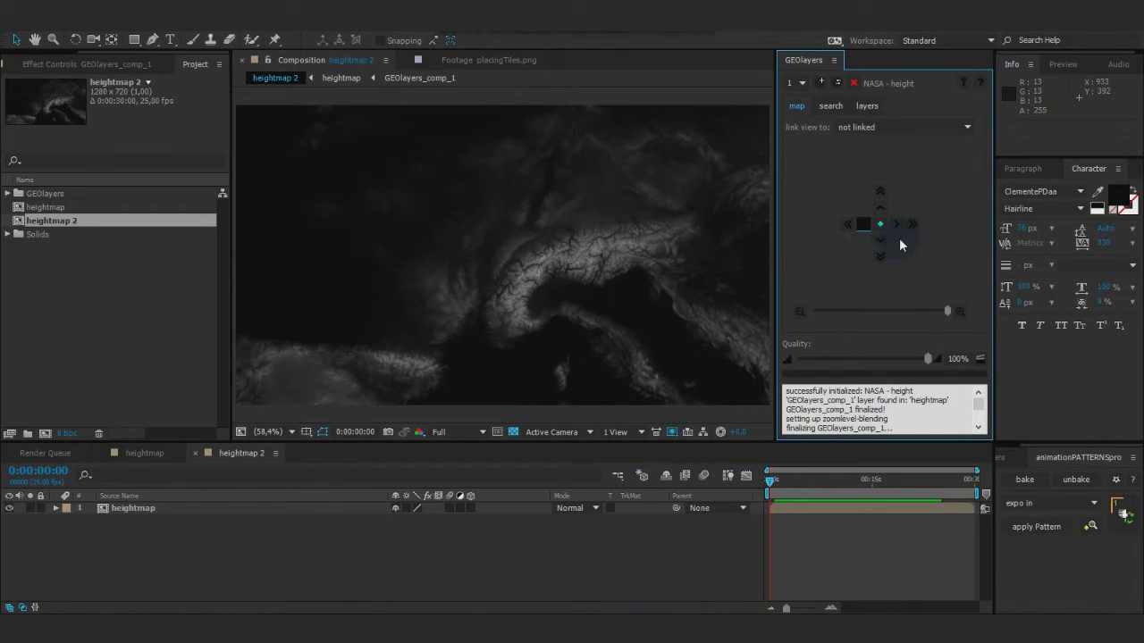
{"action": "left_click", "coordinate": [891, 225]}
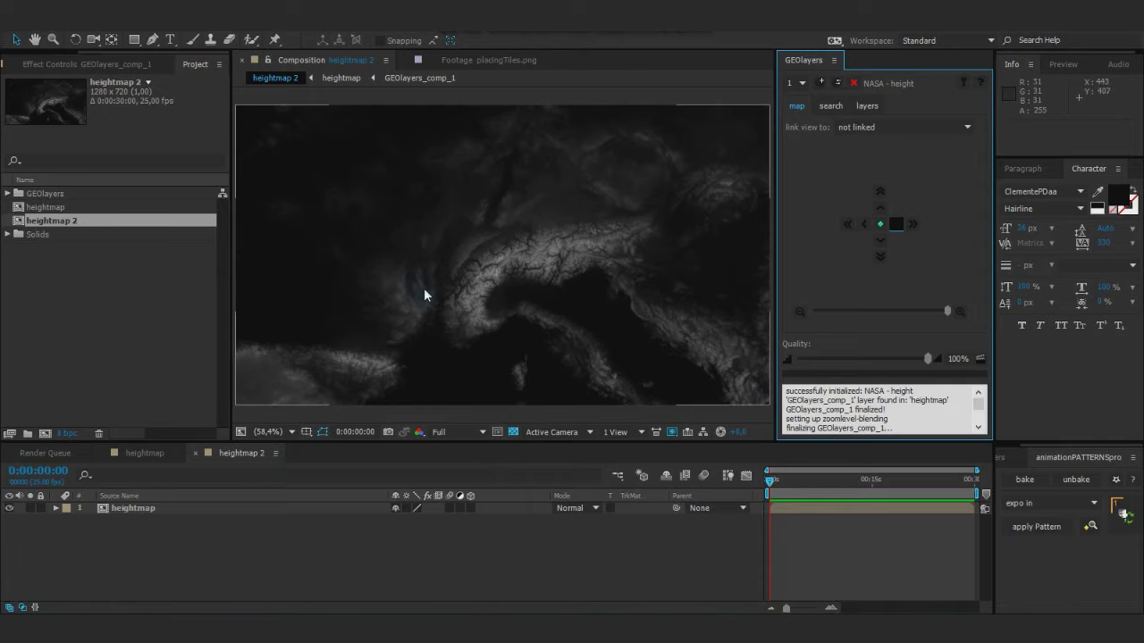
Rename heightmap 2 to 'topo'.
{"action": "left_click", "coordinate": [83, 221]}
{"action": "key", "text": "Return"}
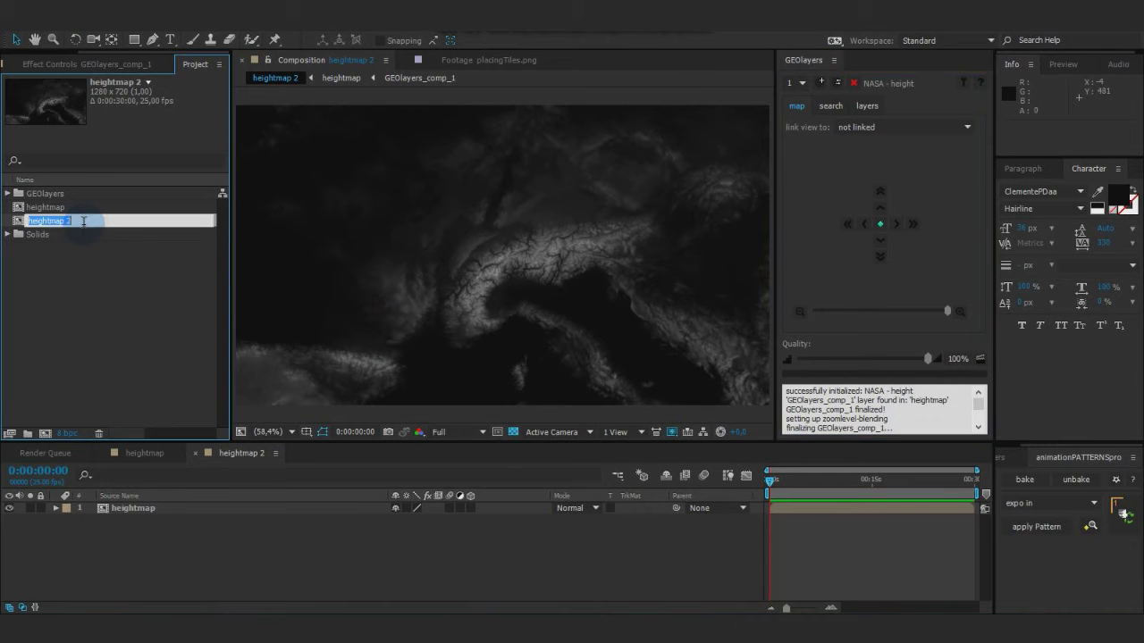
{"action": "type", "text": "topo"}
{"action": "key", "text": "Return"}
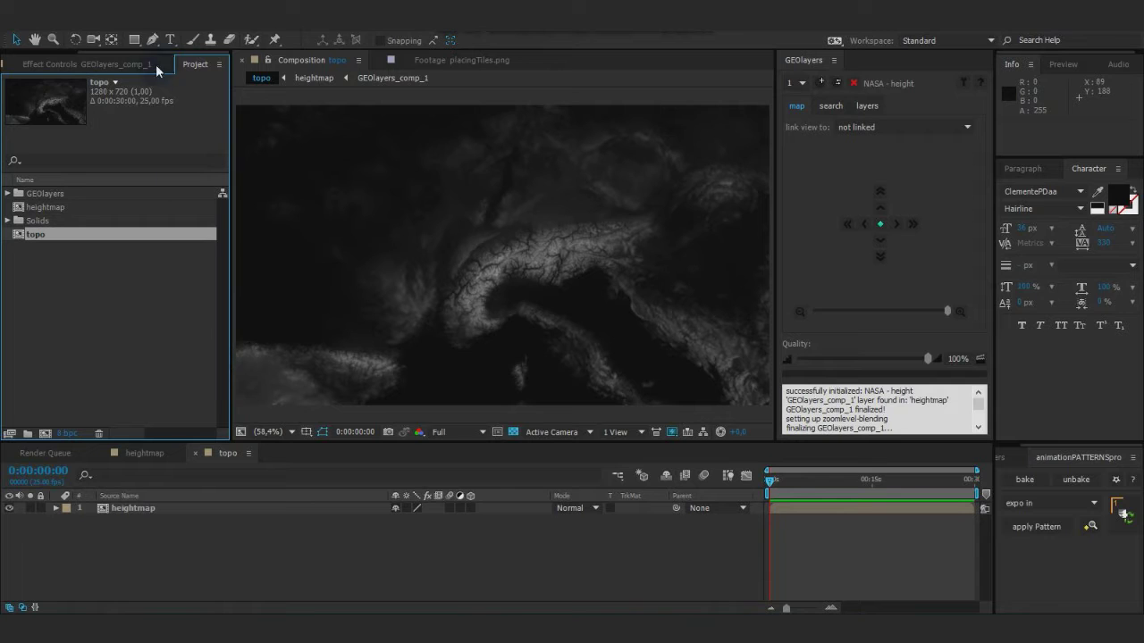
Search Effects & Presets for 'colorama' and apply Colorama to the heightmap layer.
{"action": "scroll", "coordinate": [143, 54], "scroll_direction": "up", "scroll_amount": 2}
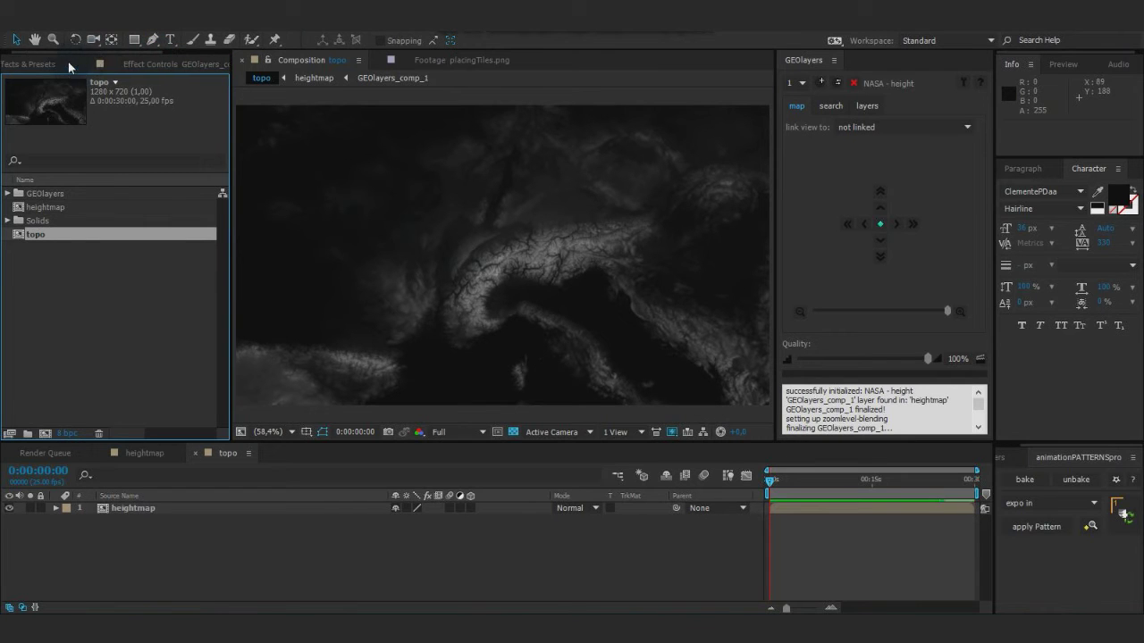
{"action": "left_click", "coordinate": [68, 61]}
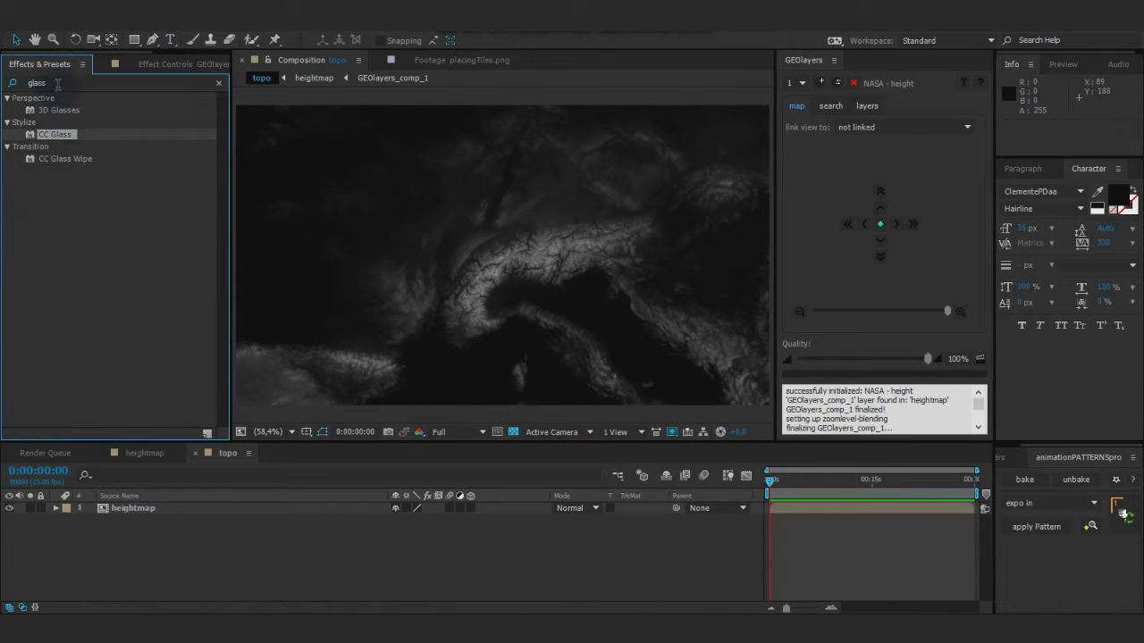
{"action": "left_click", "coordinate": [58, 84]}
{"action": "type", "text": "co"}
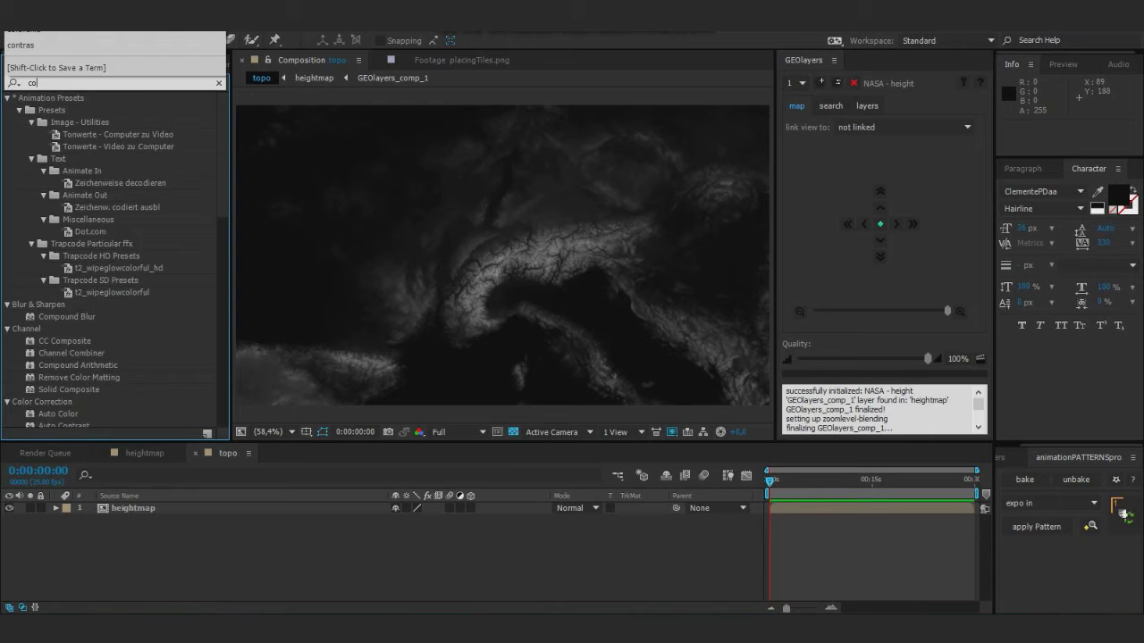
{"action": "type", "text": "lorama"}
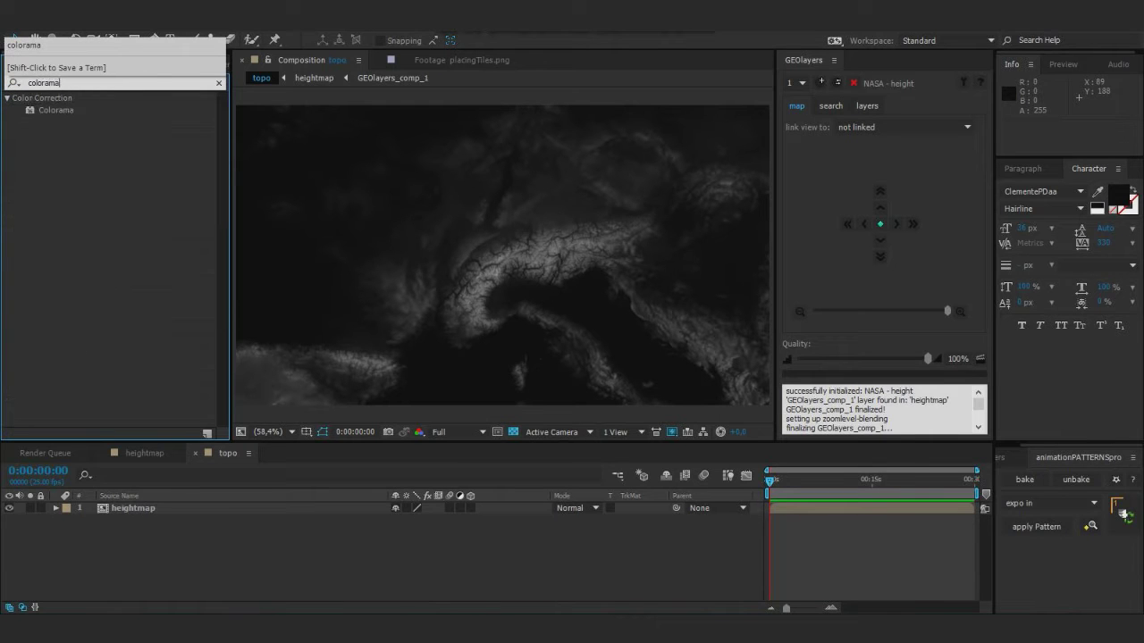
{"action": "left_click_drag", "start_coordinate": [50, 111], "coordinate": [142, 508]}
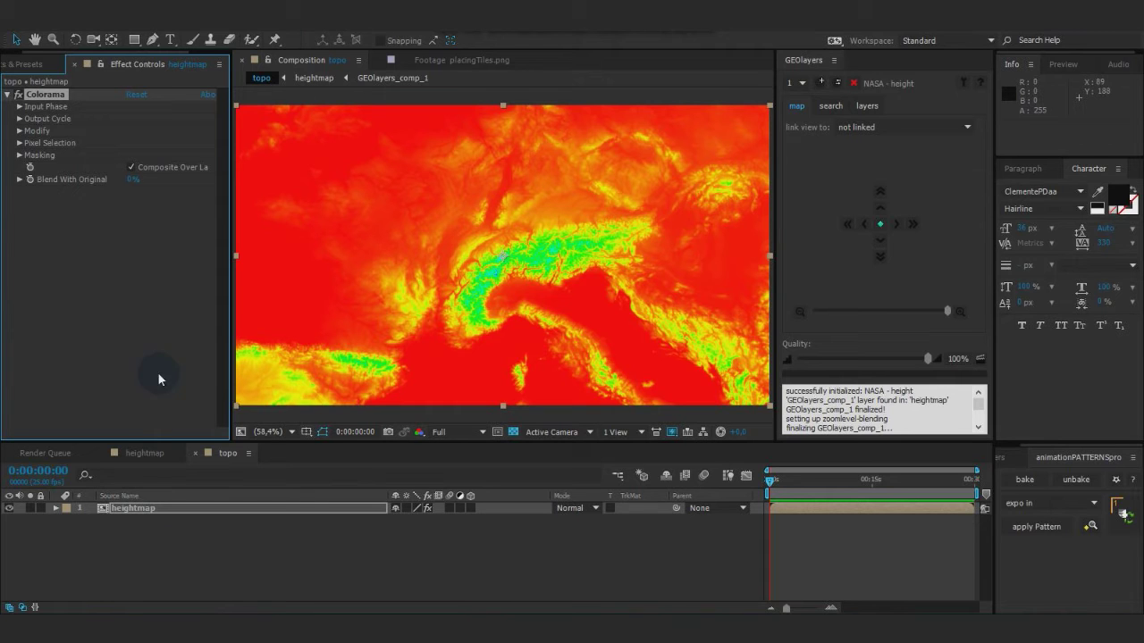
Browse Colorama's preset palettes and settle on Negative.
{"action": "left_click", "coordinate": [19, 119]}
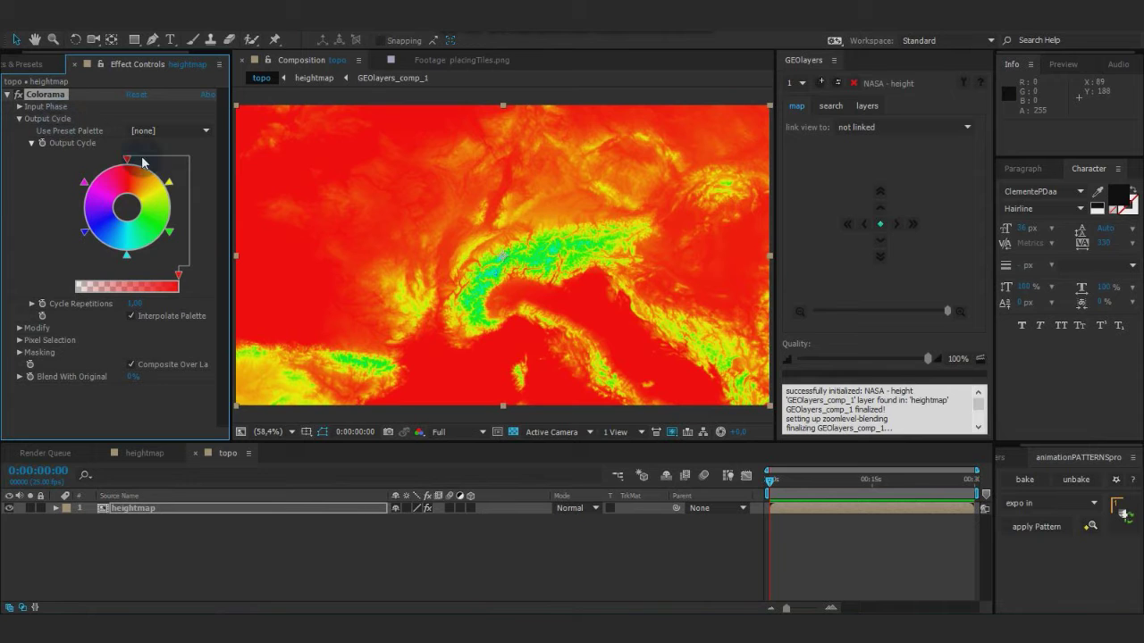
{"action": "left_click", "coordinate": [156, 134]}
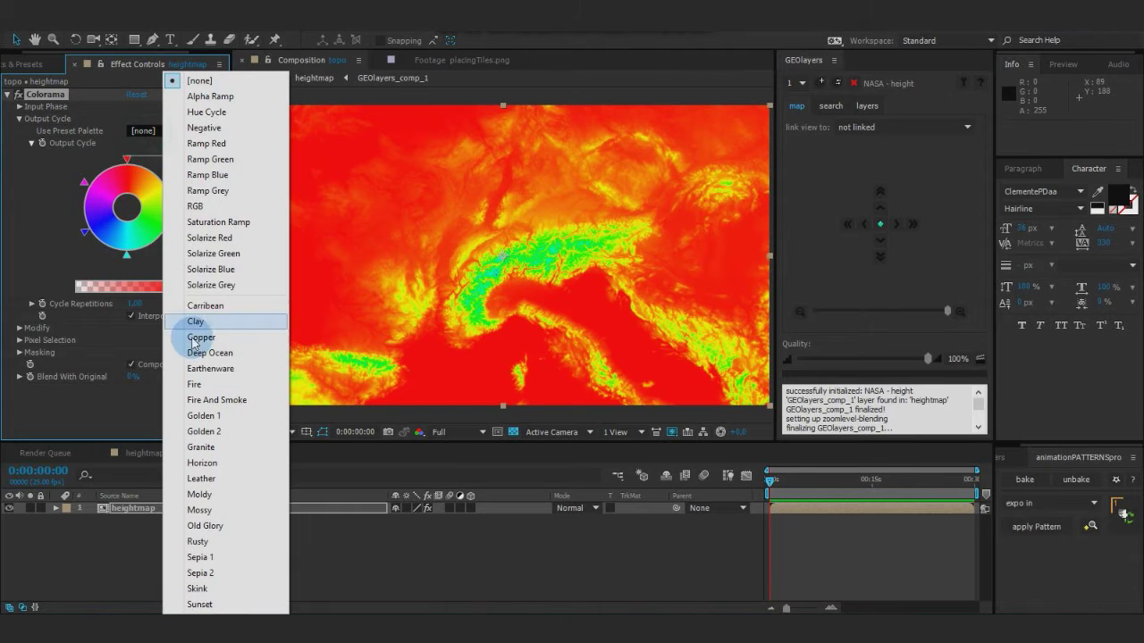
{"action": "left_click", "coordinate": [211, 97]}
{"action": "left_click", "coordinate": [157, 131]}
{"action": "left_click", "coordinate": [157, 162]}
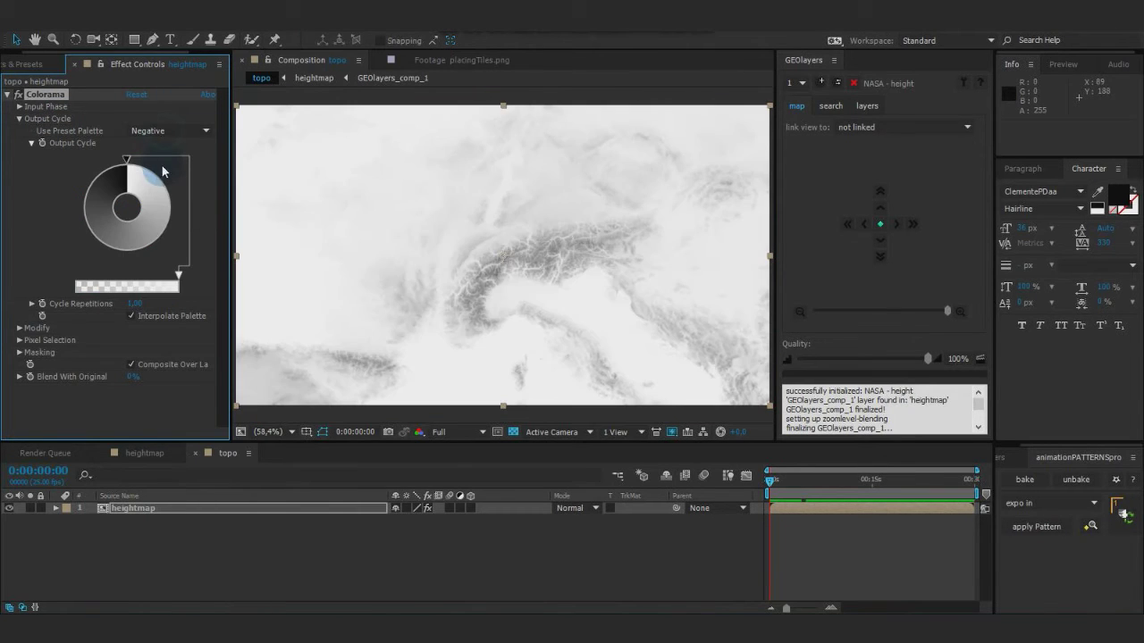
{"action": "left_click", "coordinate": [155, 131]}
{"action": "left_click", "coordinate": [106, 157]}
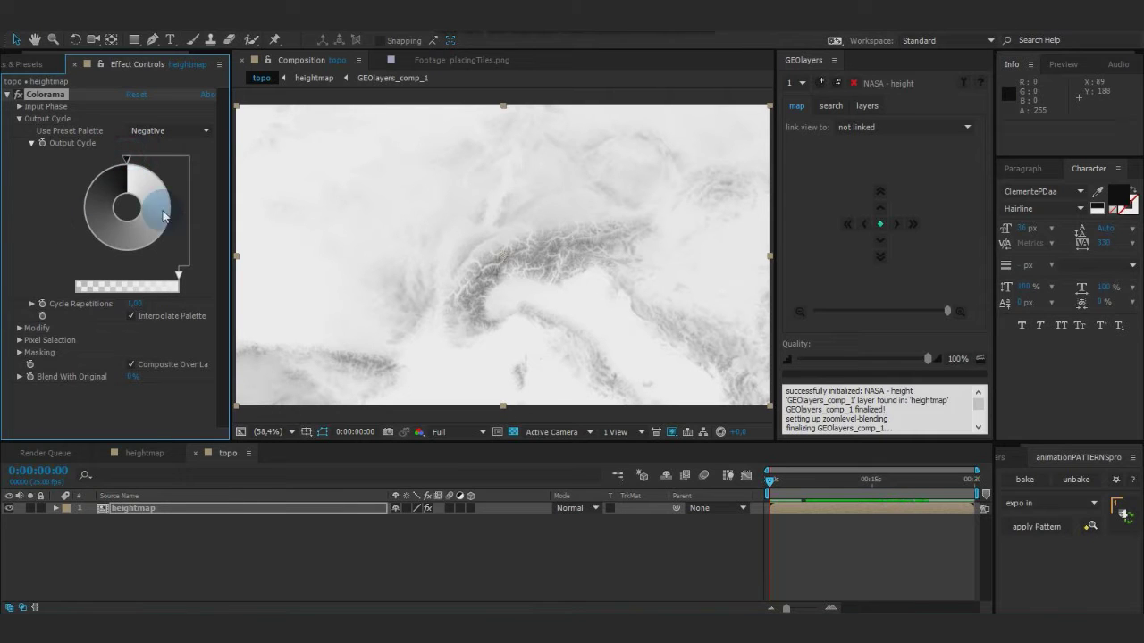
Recolour the first three Output Cycle stops dark green, bright green and pale yellow.
{"action": "double_click", "coordinate": [130, 163]}
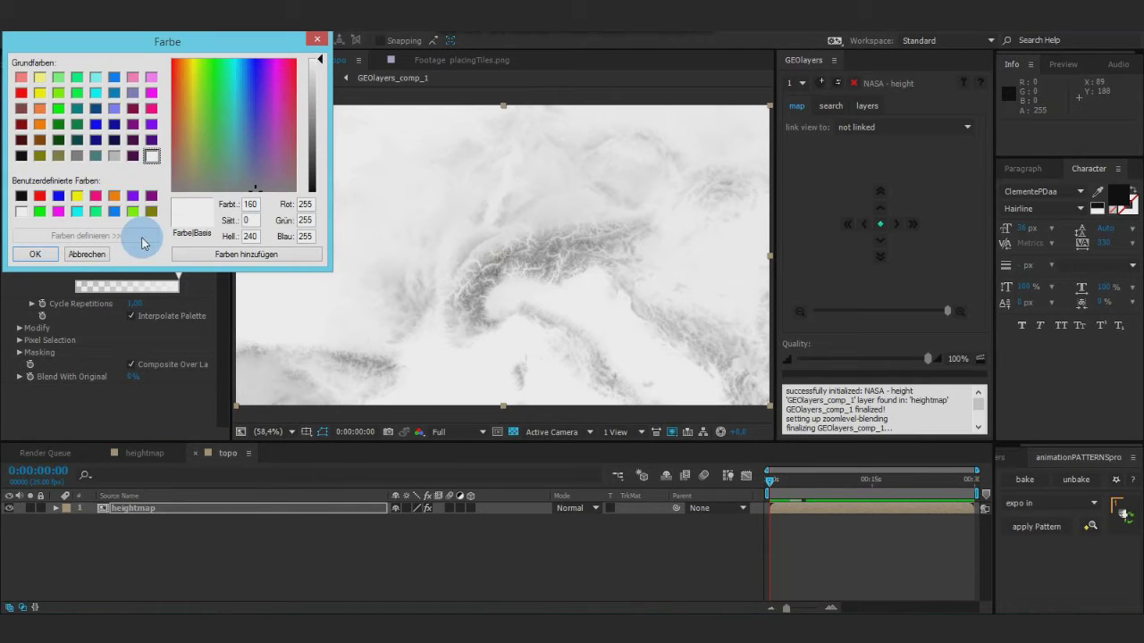
{"action": "left_click", "coordinate": [58, 139]}
{"action": "left_click", "coordinate": [35, 253]}
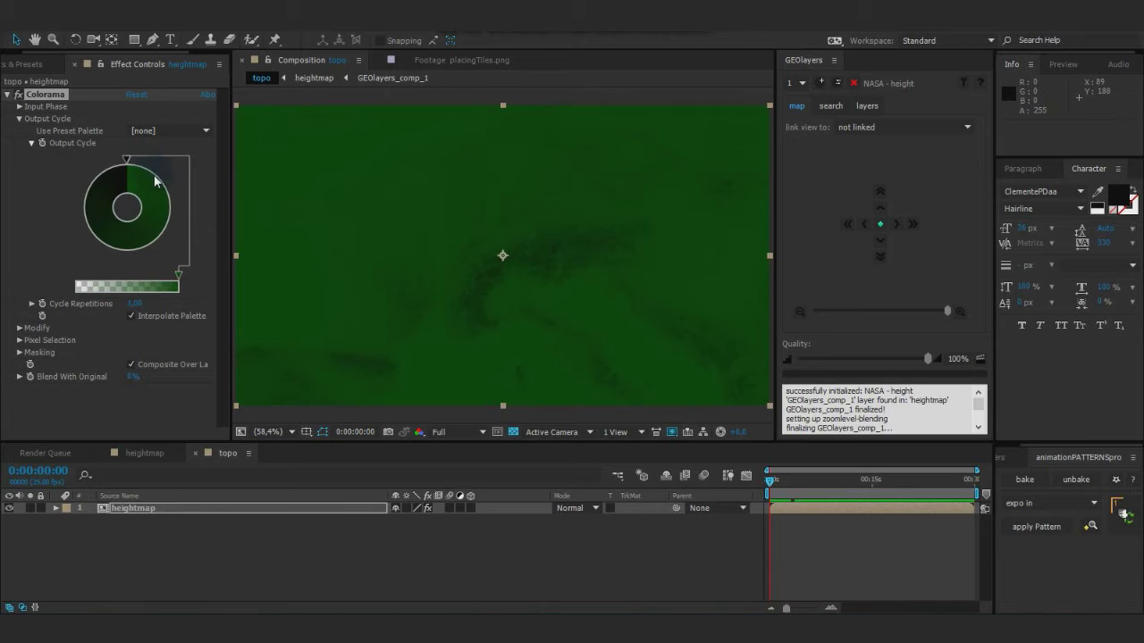
{"action": "double_click", "coordinate": [156, 183]}
{"action": "left_click", "coordinate": [58, 108]}
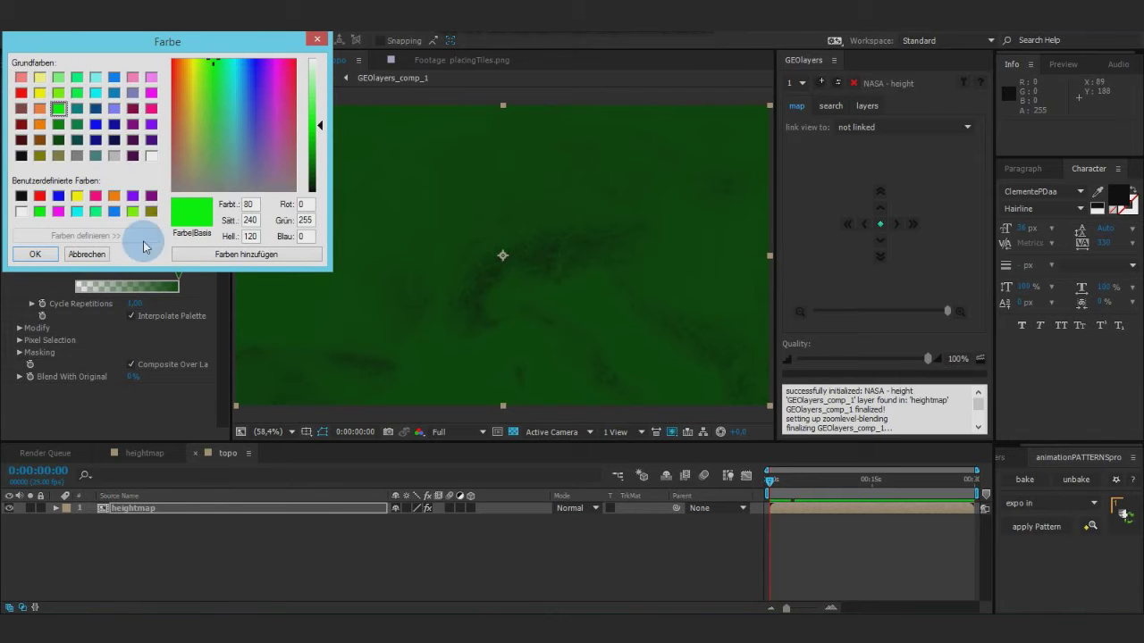
{"action": "left_click", "coordinate": [35, 254]}
{"action": "double_click", "coordinate": [163, 183]}
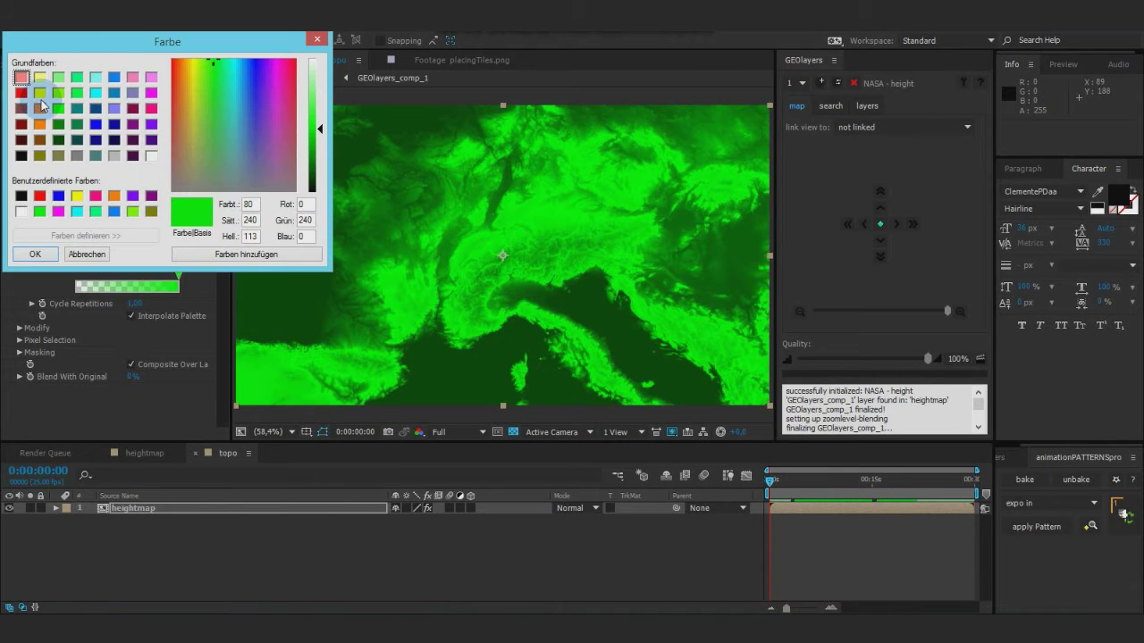
{"action": "left_click", "coordinate": [40, 92]}
{"action": "left_click", "coordinate": [39, 77]}
{"action": "left_click", "coordinate": [35, 254]}
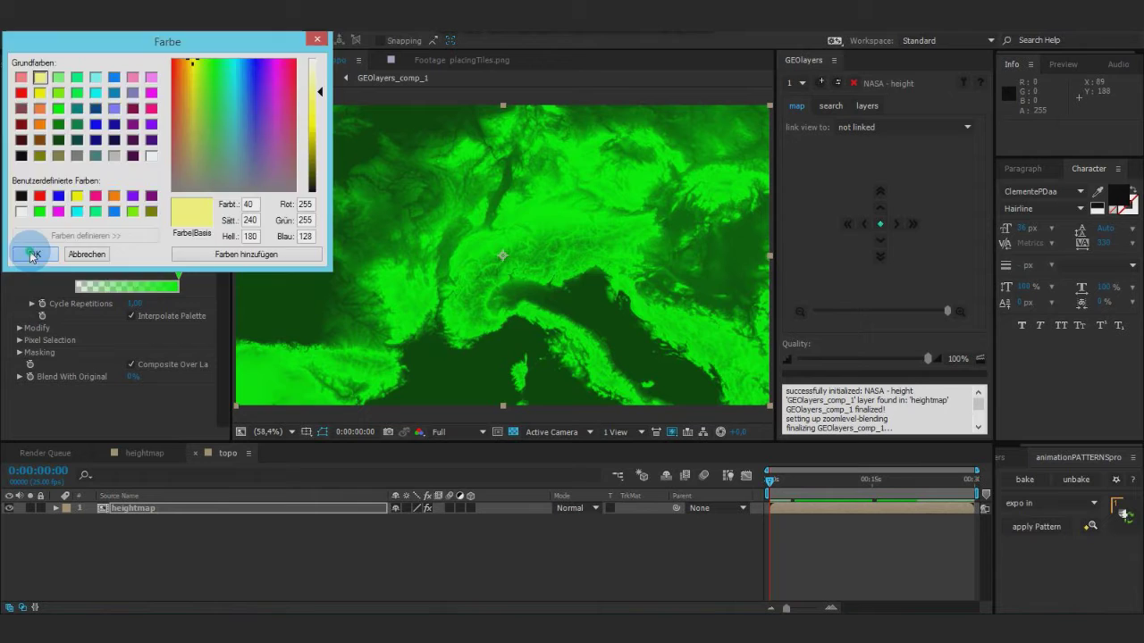
Set the next stops to olive yellow, light orange-brown and darker brown.
{"action": "double_click", "coordinate": [169, 184]}
{"action": "left_click", "coordinate": [39, 92]}
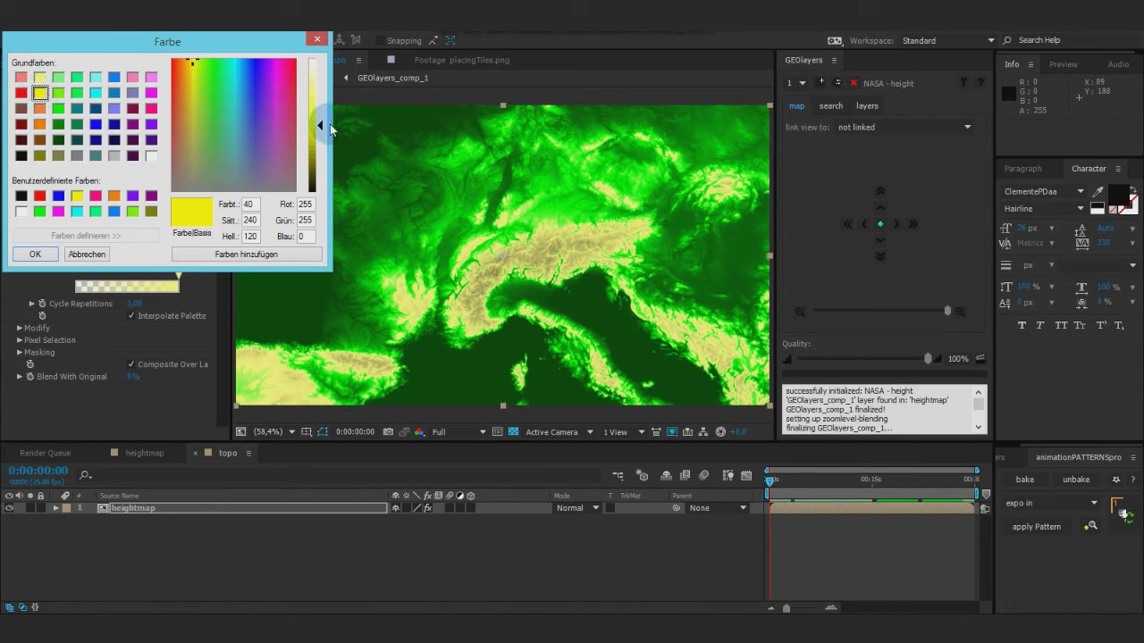
{"action": "left_click", "coordinate": [319, 126]}
{"action": "mouse_move", "coordinate": [205, 95]}
{"action": "left_mouse_down"}
{"action": "mouse_move", "coordinate": [192, 74]}
{"action": "mouse_move", "coordinate": [192, 88]}
{"action": "left_mouse_up"}
{"action": "left_click", "coordinate": [47, 258]}
{"action": "double_click", "coordinate": [170, 196]}
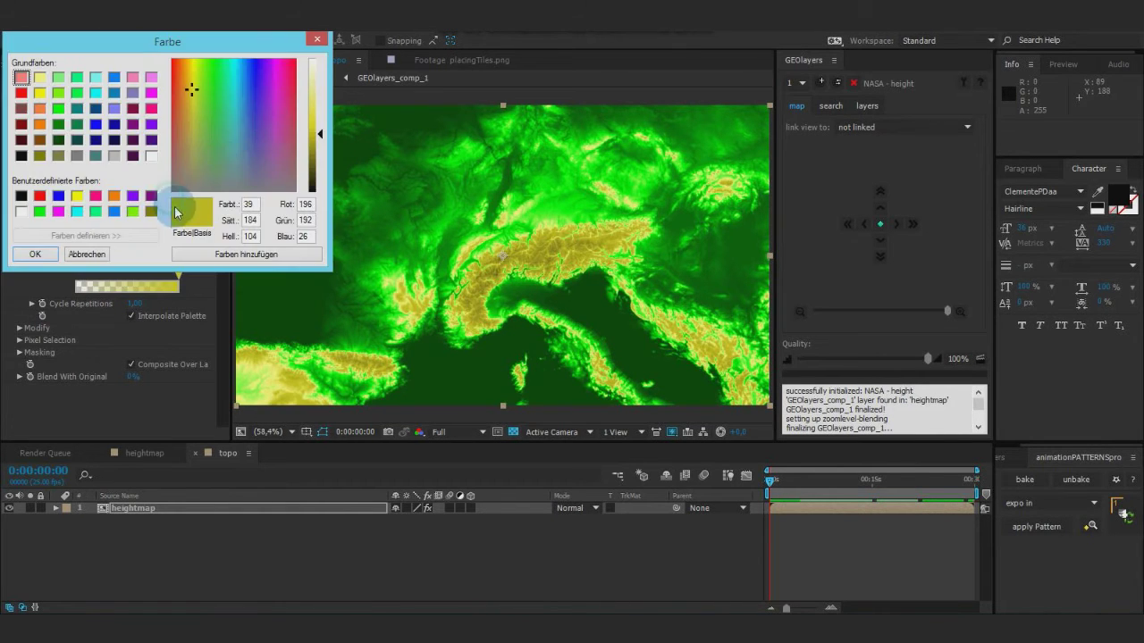
{"action": "left_click", "coordinate": [184, 90]}
{"action": "mouse_move", "coordinate": [324, 139]}
{"action": "left_mouse_down"}
{"action": "mouse_move", "coordinate": [321, 114]}
{"action": "mouse_move", "coordinate": [312, 143]}
{"action": "left_mouse_up"}
{"action": "left_click", "coordinate": [35, 253]}
{"action": "double_click", "coordinate": [165, 223]}
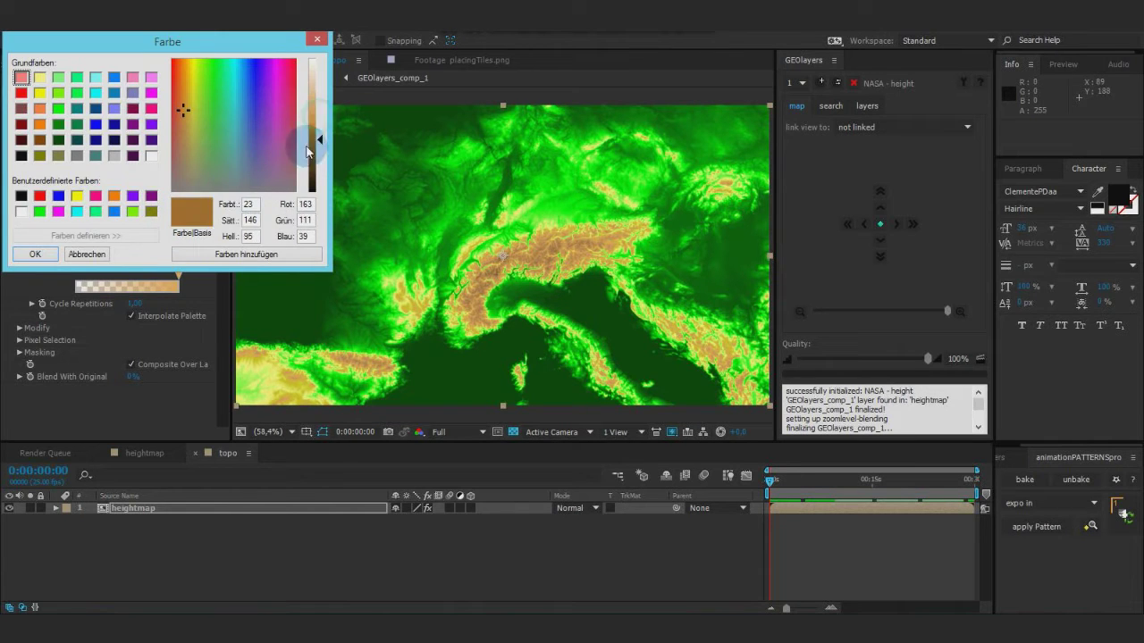
{"action": "left_click", "coordinate": [35, 254]}
Colour the top stops reddish and deep dark red, then shift the cycle end point.
{"action": "double_click", "coordinate": [161, 234]}
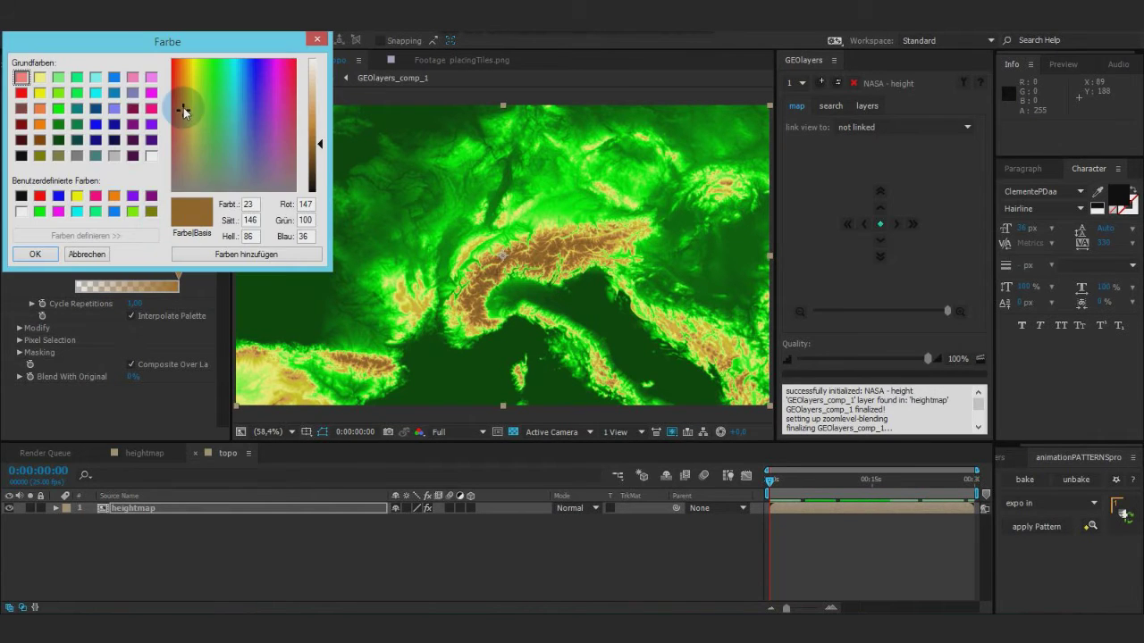
{"action": "left_click", "coordinate": [176, 108]}
{"action": "left_click_drag", "start_coordinate": [320, 143], "coordinate": [320, 117]}
{"action": "left_click", "coordinate": [35, 254]}
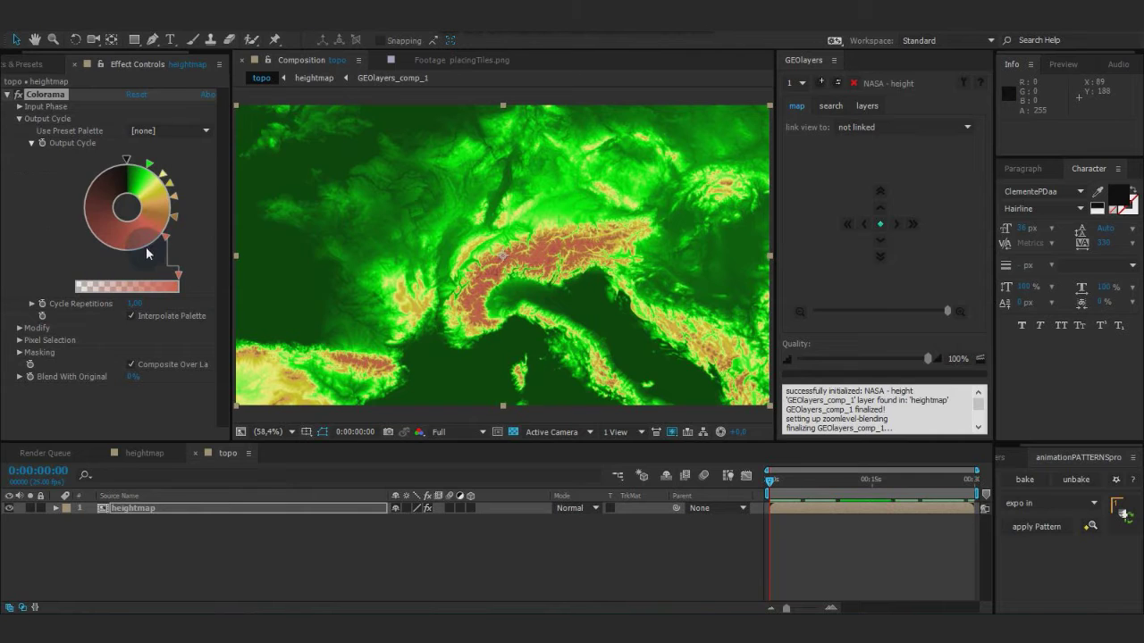
{"action": "double_click", "coordinate": [141, 240]}
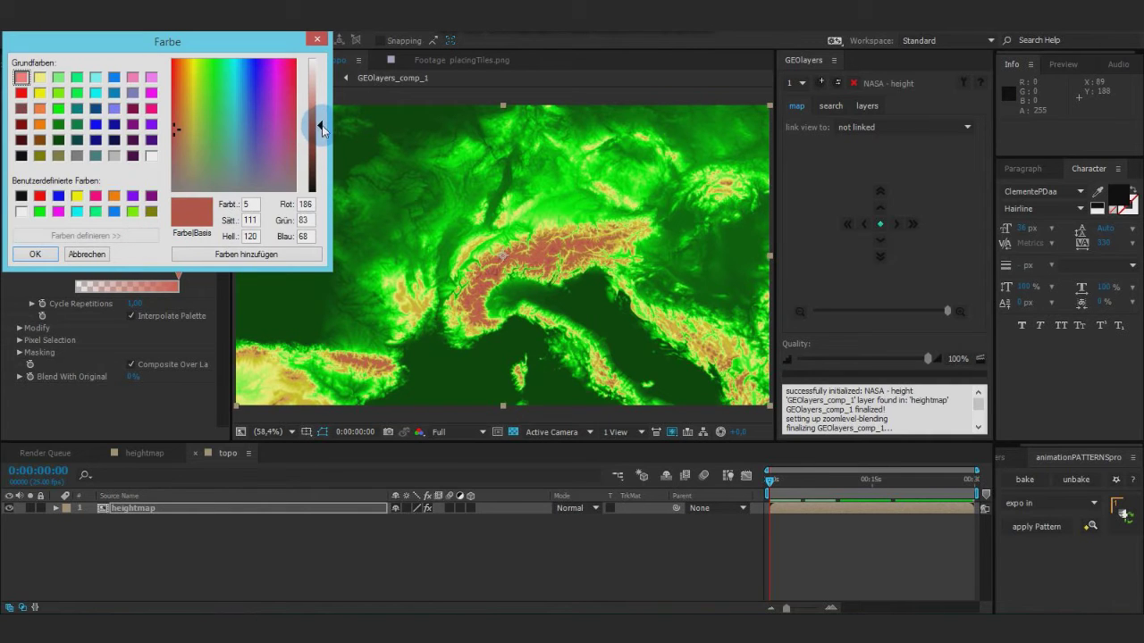
{"action": "left_click_drag", "start_coordinate": [322, 125], "coordinate": [319, 145]}
{"action": "left_click_drag", "start_coordinate": [183, 129], "coordinate": [171, 127]}
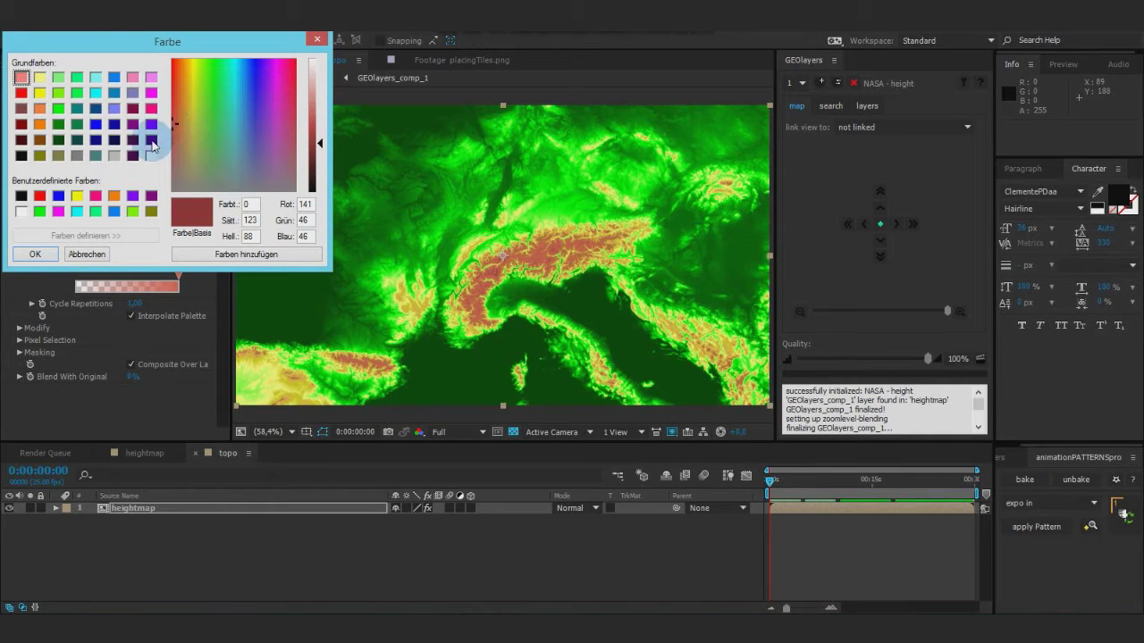
{"action": "left_click", "coordinate": [35, 254]}
{"action": "left_click_drag", "start_coordinate": [148, 253], "coordinate": [126, 255]}
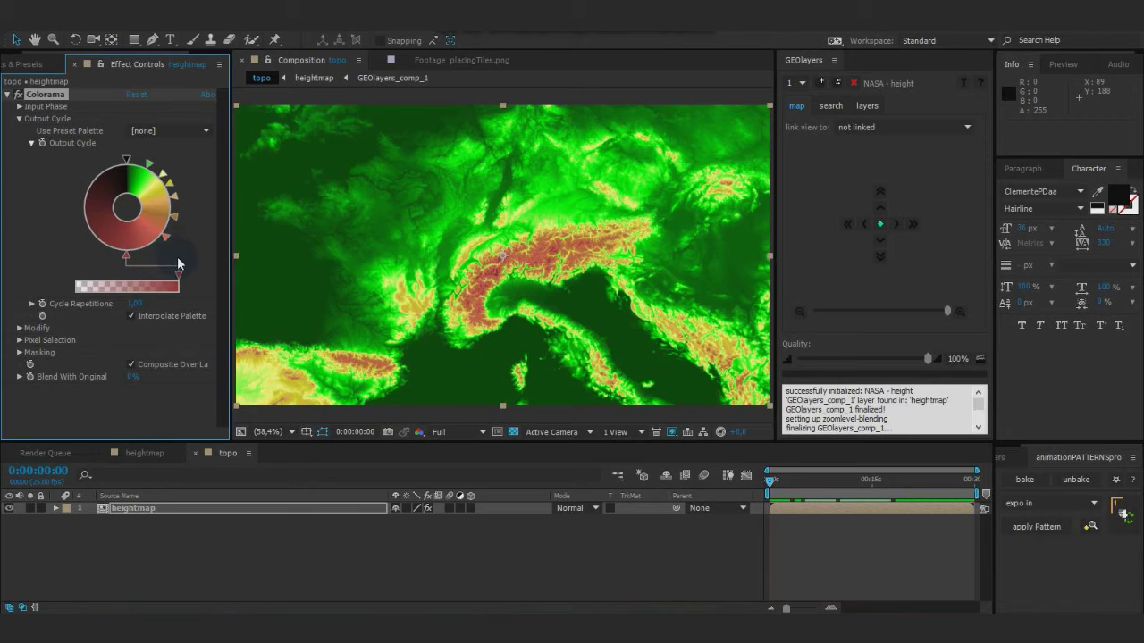
Pan the GEOlayers map south until northern Italy is centred, then switch to heightmap.
{"action": "left_click", "coordinate": [881, 208]}
{"action": "left_click", "coordinate": [881, 191]}
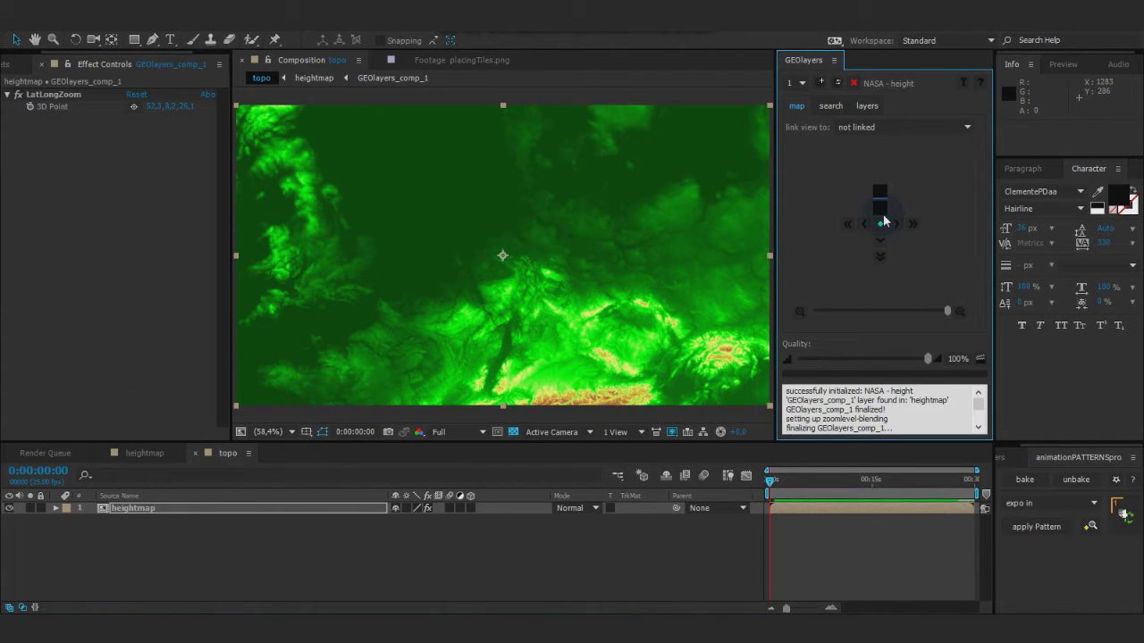
{"action": "left_click", "coordinate": [881, 259]}
{"action": "left_click", "coordinate": [881, 259]}
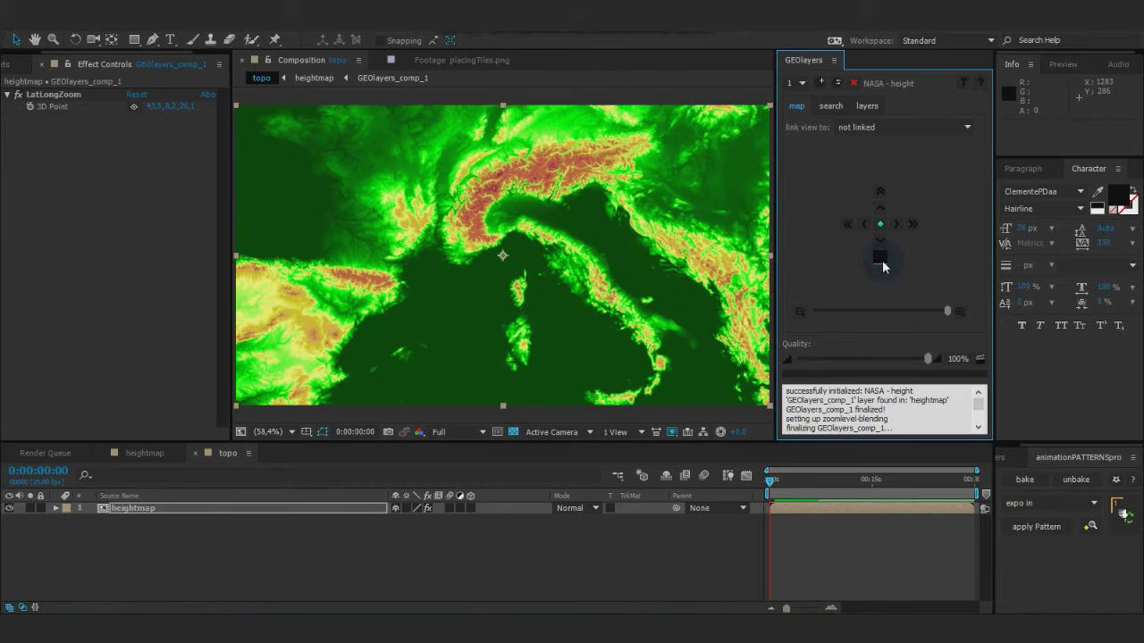
{"action": "left_click", "coordinate": [880, 212]}
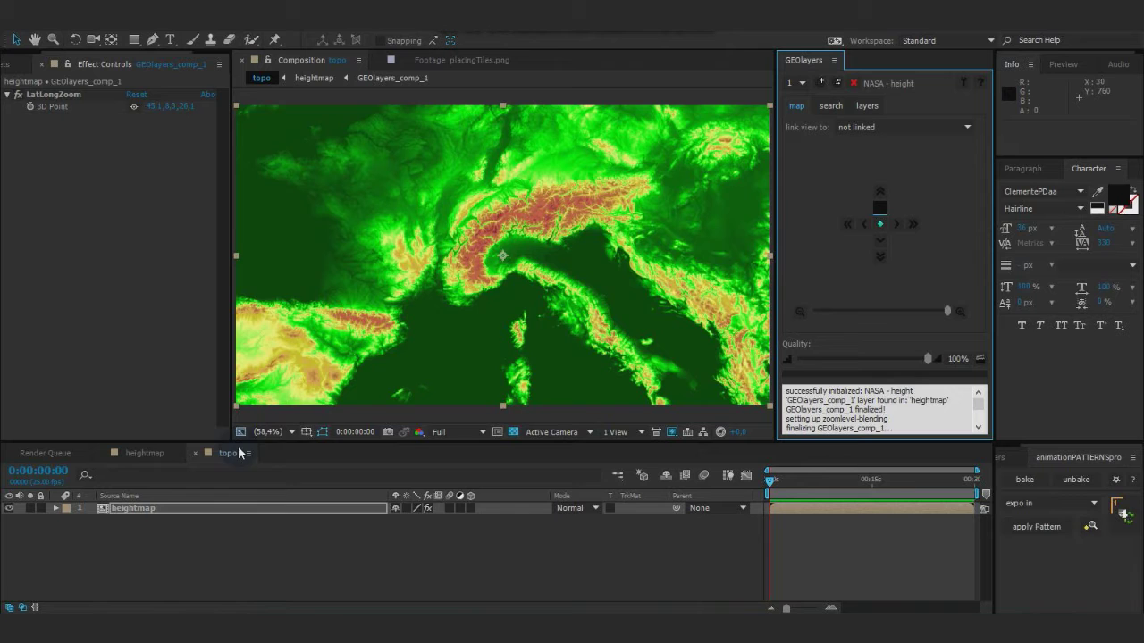
{"action": "left_click", "coordinate": [152, 453]}
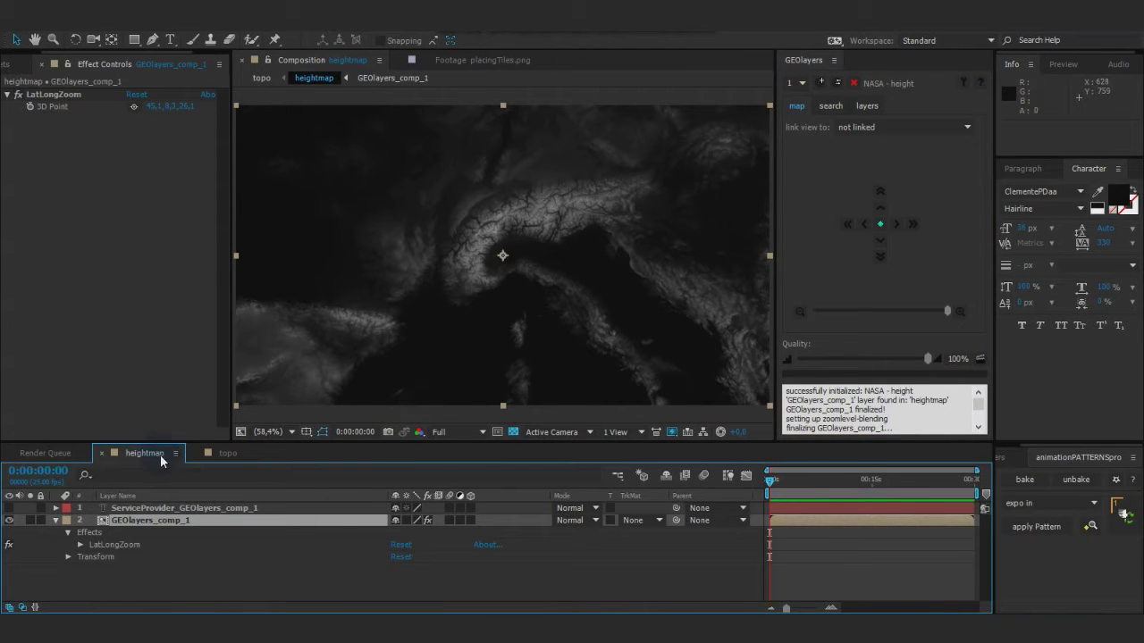
Import GeoShapes from world > Europe, select all 70 countries, and draw them as shapes.
{"action": "left_click", "coordinate": [865, 106]}
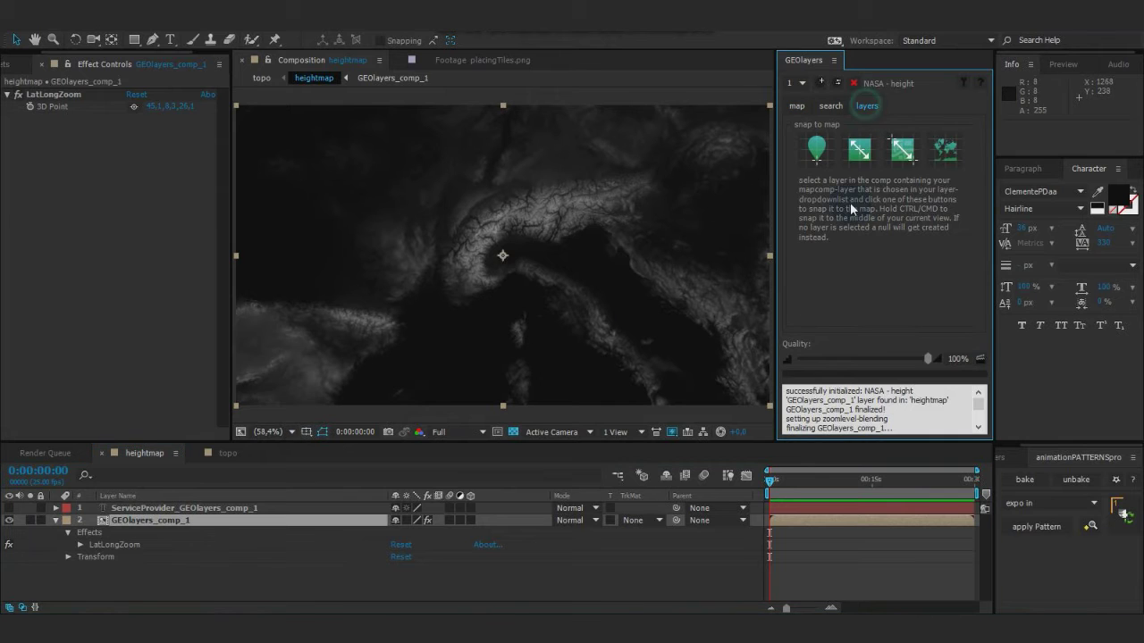
{"action": "left_click", "coordinate": [946, 153]}
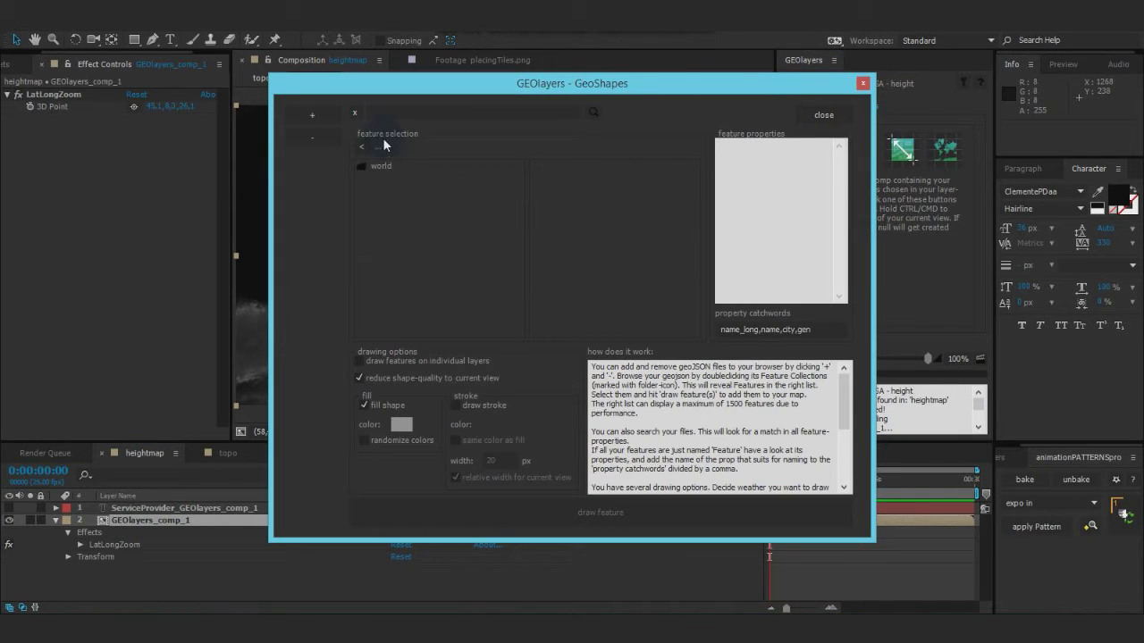
{"action": "double_click", "coordinate": [377, 166]}
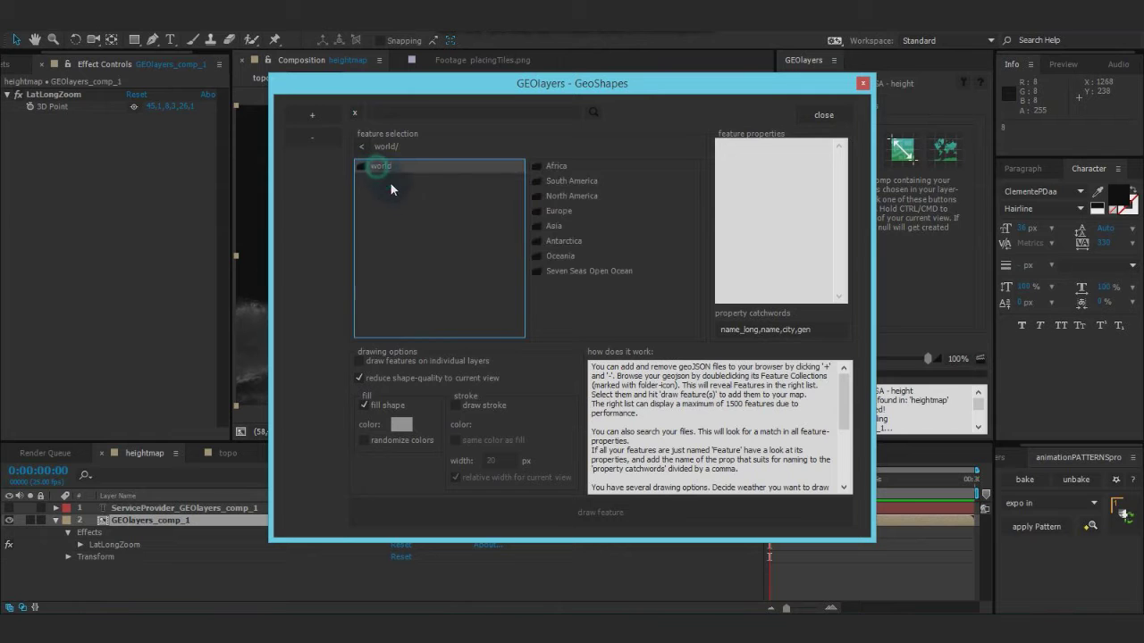
{"action": "double_click", "coordinate": [574, 211]}
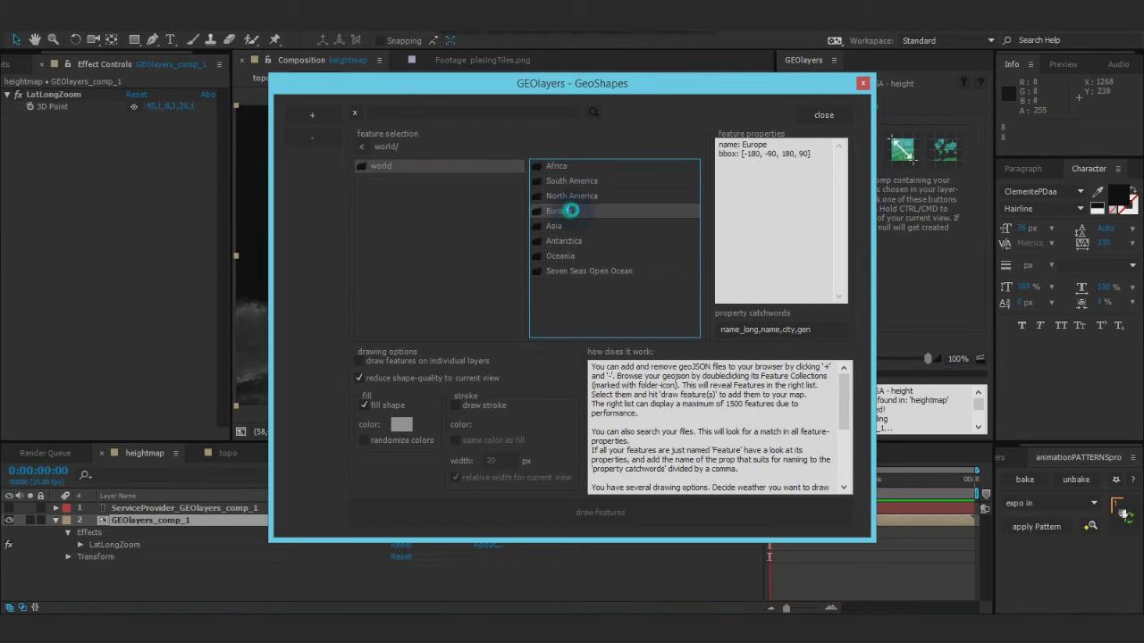
{"action": "left_click", "coordinate": [574, 168]}
{"action": "left_click_drag", "start_coordinate": [690, 179], "coordinate": [591, 325]}
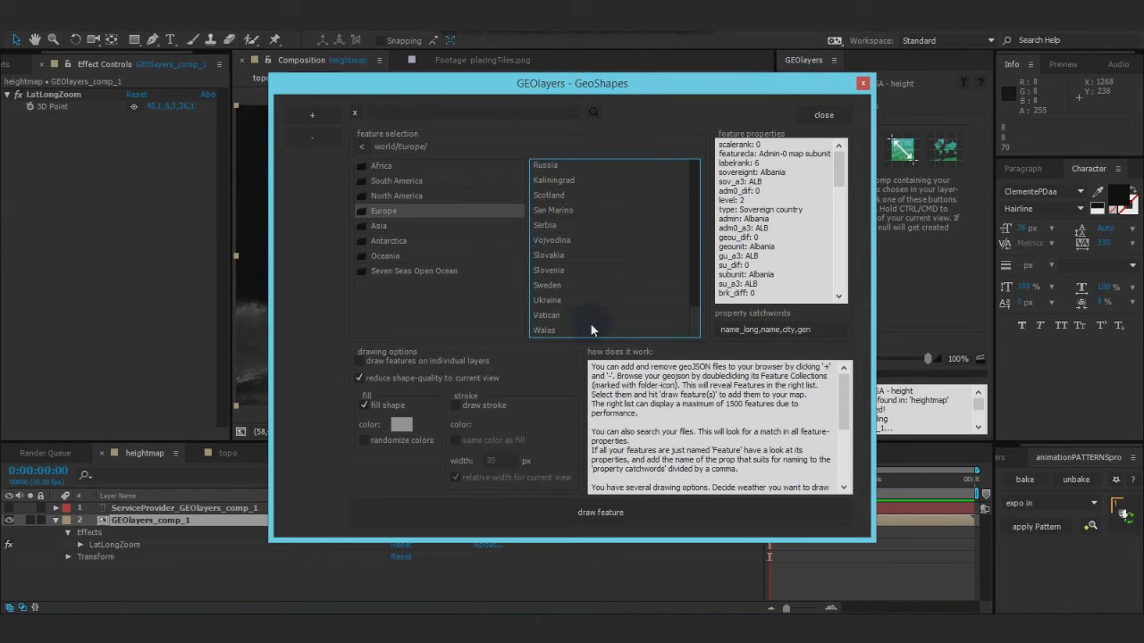
{"action": "left_click", "coordinate": [578, 332], "text": "shift"}
{"action": "left_click", "coordinate": [486, 515]}
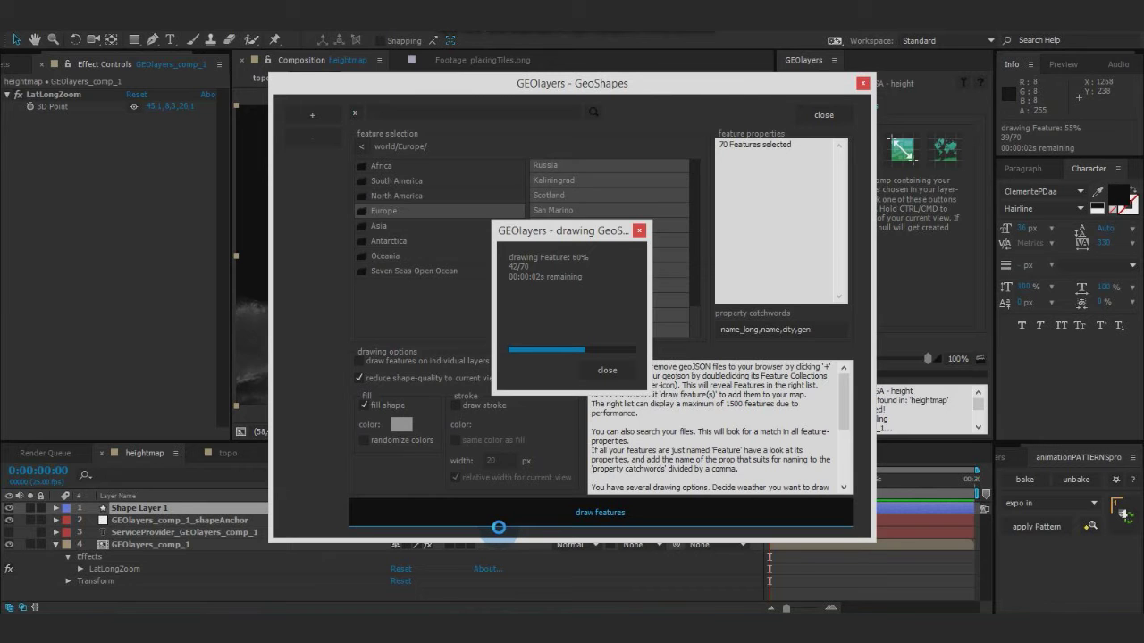
Move the country shape layer above GEOlayers_comp_1 and set that layer's TrkMat to Alpha Matte.
{"action": "left_click", "coordinate": [862, 83]}
{"action": "left_click_drag", "start_coordinate": [152, 508], "coordinate": [156, 552]}
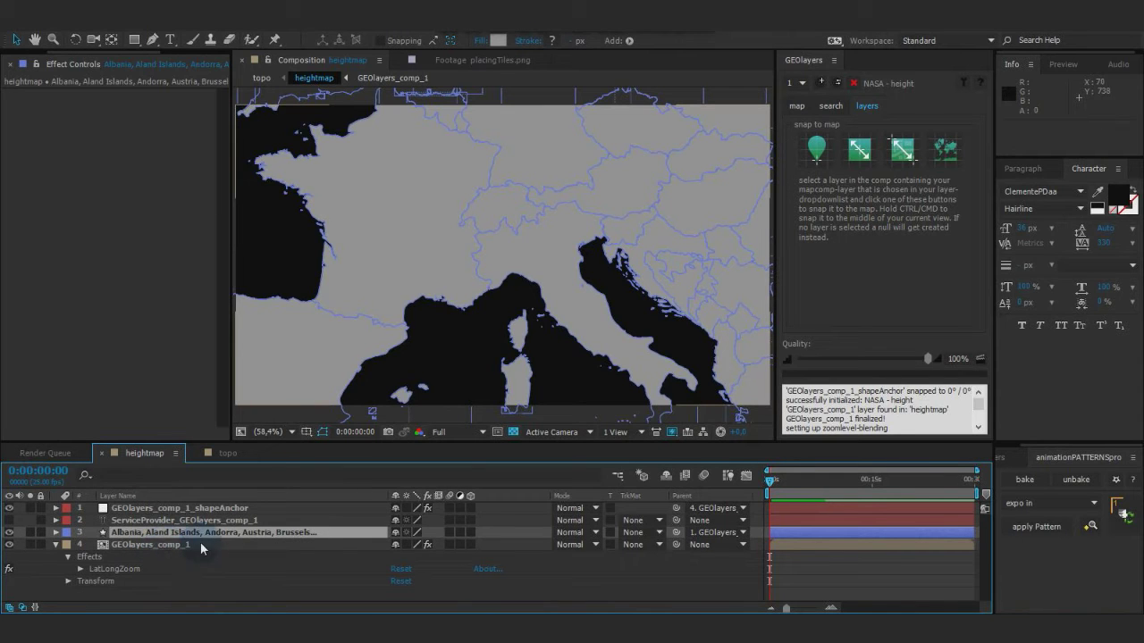
{"action": "left_click", "coordinate": [635, 545]}
{"action": "left_click", "coordinate": [665, 481]}
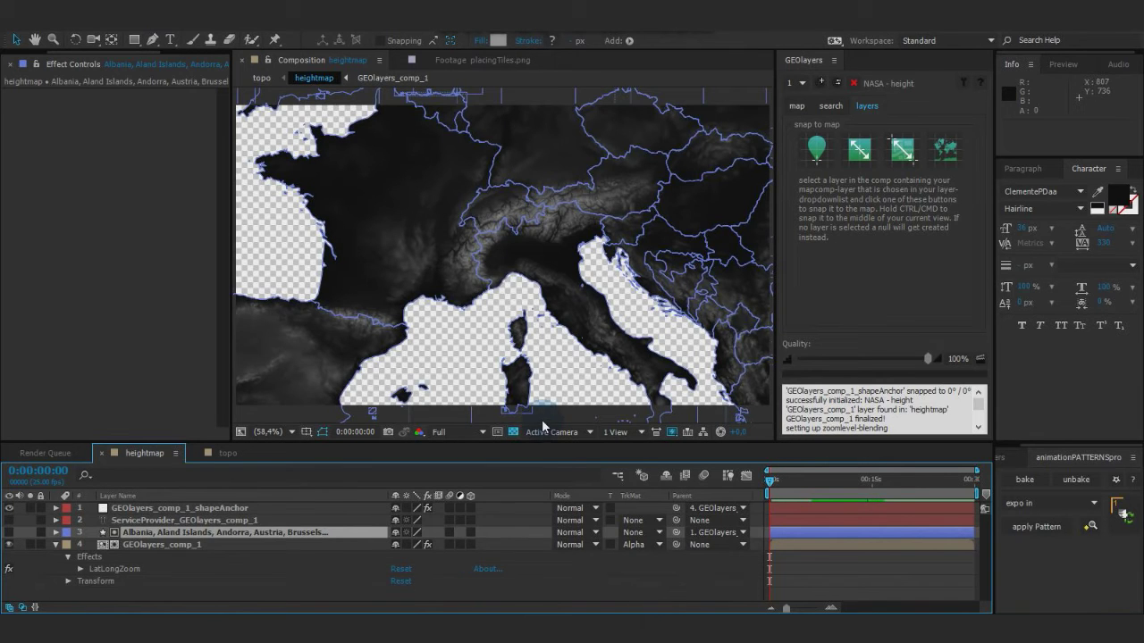
In topo, add a Dark Royal Blue solid and place it beneath the heightmap layer.
{"action": "left_click", "coordinate": [225, 453]}
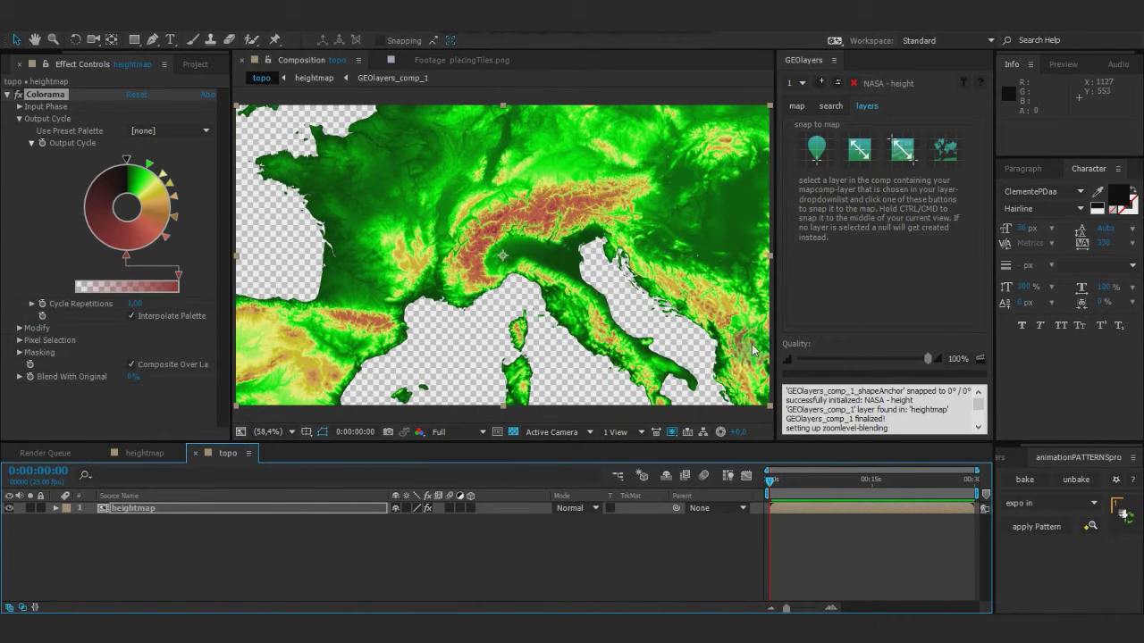
{"action": "left_click", "coordinate": [329, 550]}
{"action": "key", "text": "ctrl+y"}
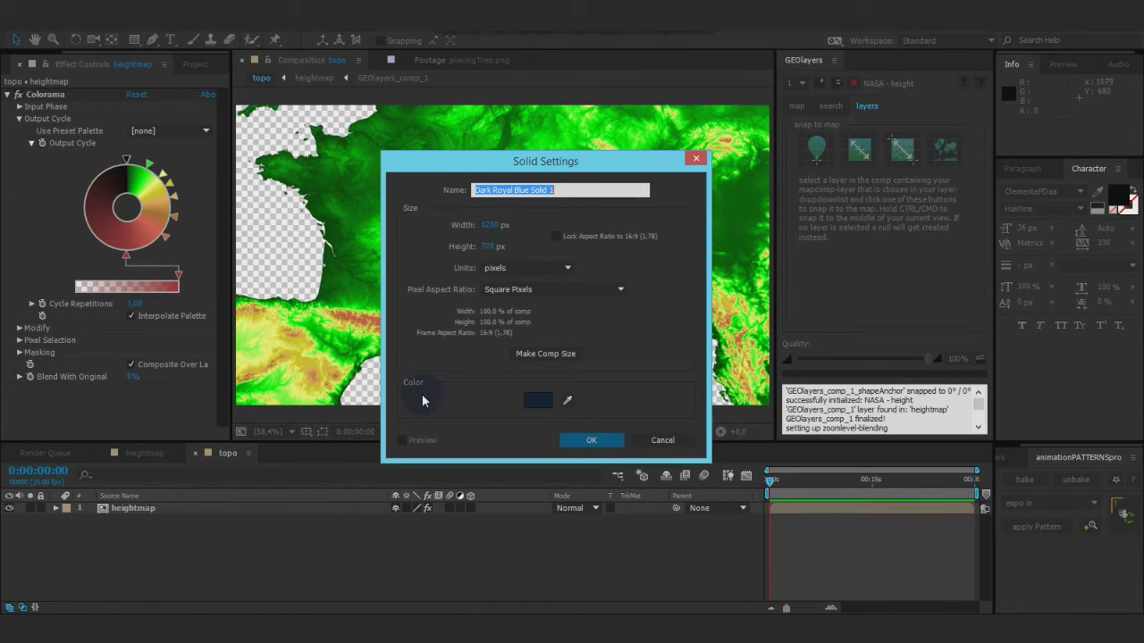
{"action": "left_click", "coordinate": [581, 439]}
{"action": "left_click_drag", "start_coordinate": [248, 511], "coordinate": [253, 536]}
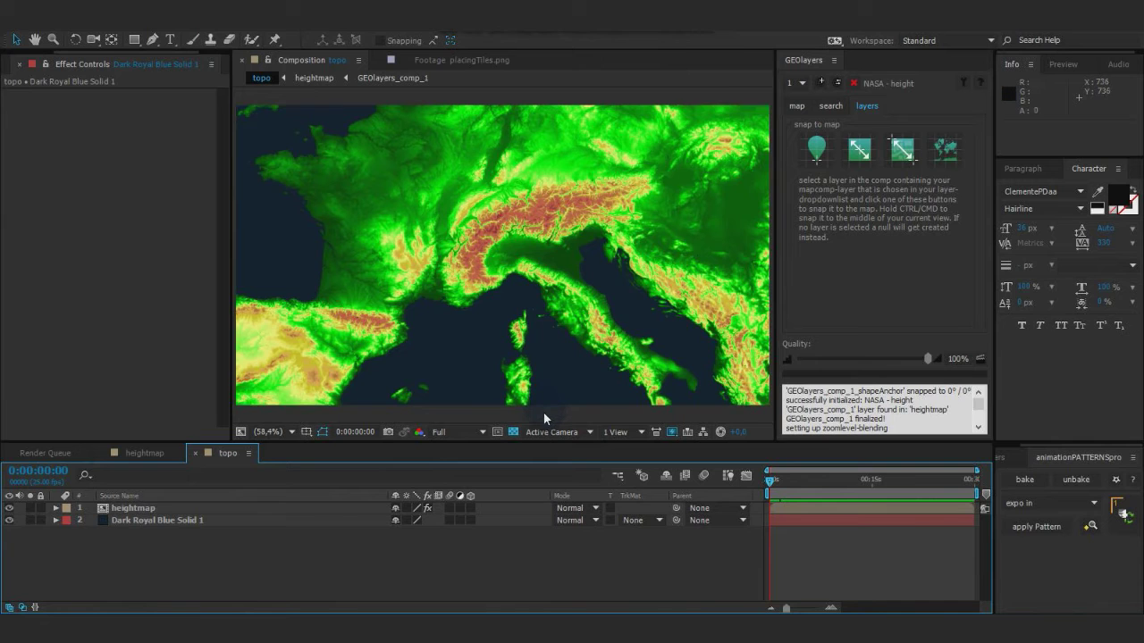
{"action": "left_click", "coordinate": [544, 202]}
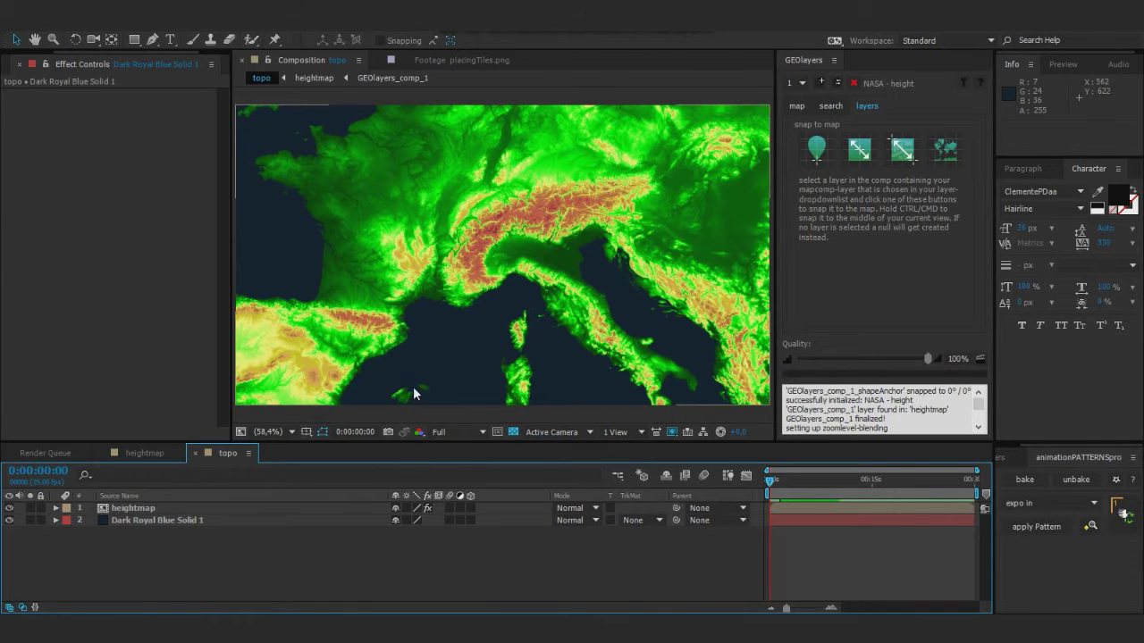
{"action": "left_click", "coordinate": [167, 508]}
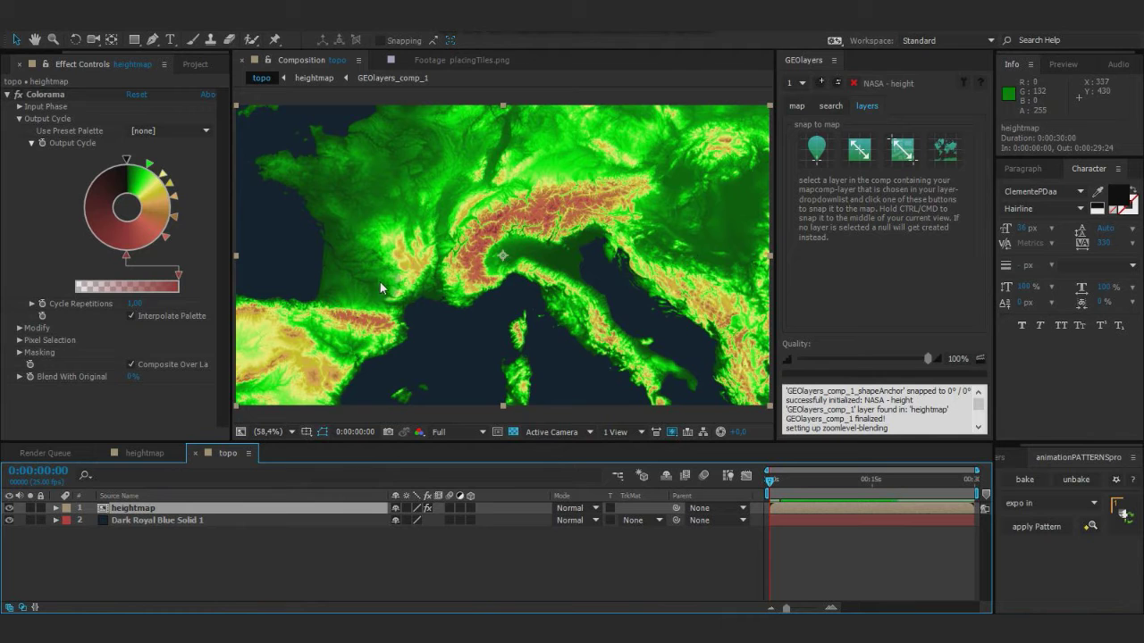
Search Effects & Presets for 'gla' and apply CC Glass to the heightmap layer.
{"action": "left_click", "coordinate": [8, 94]}
{"action": "key", "text": "ctrl+5"}
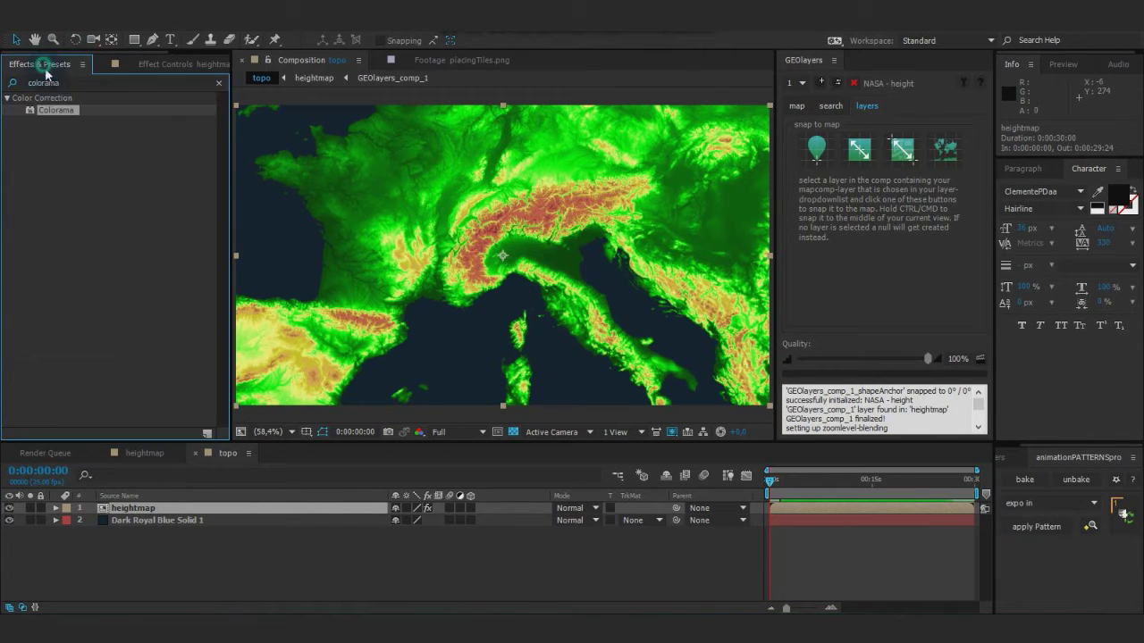
{"action": "left_click", "coordinate": [67, 82]}
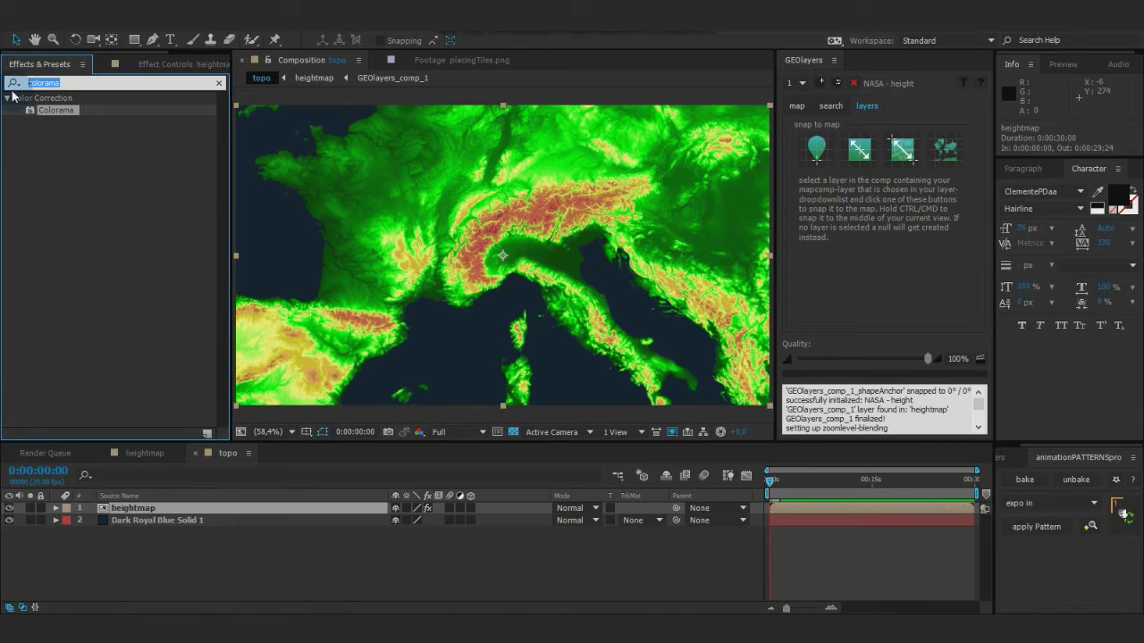
{"action": "type", "text": "gla"}
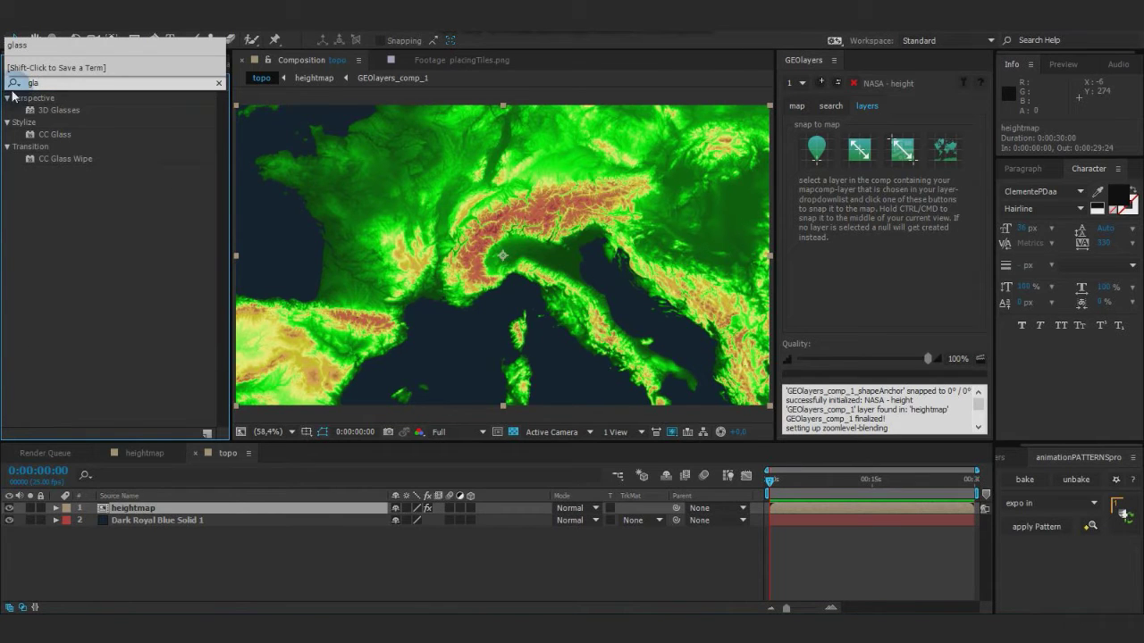
{"action": "double_click", "coordinate": [92, 138]}
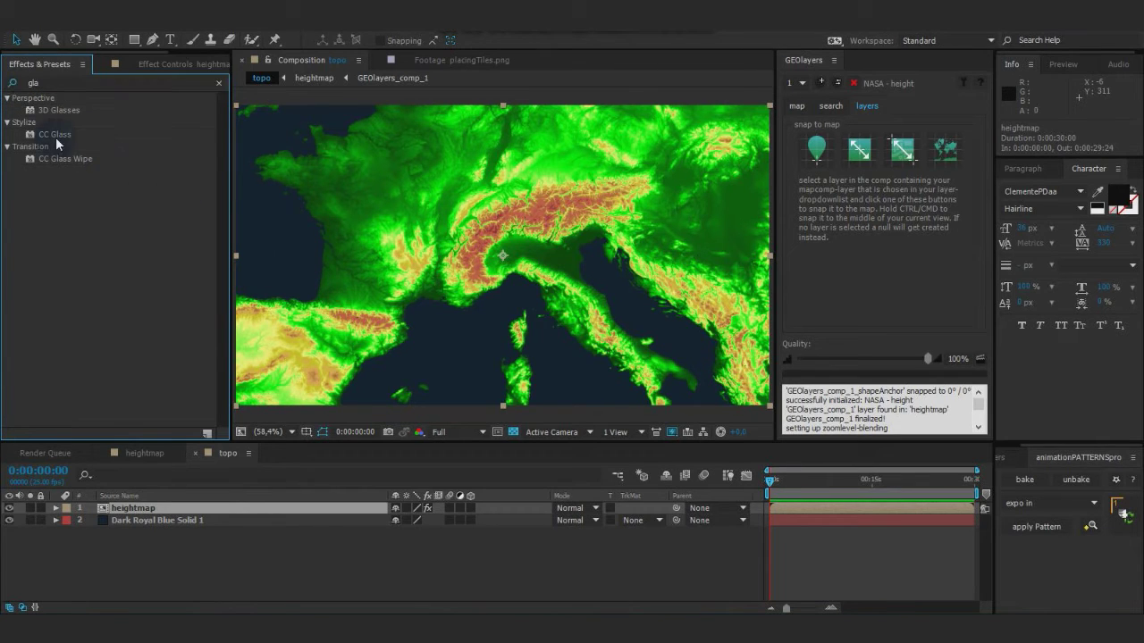
{"action": "double_click", "coordinate": [55, 137]}
{"action": "left_click", "coordinate": [69, 136]}
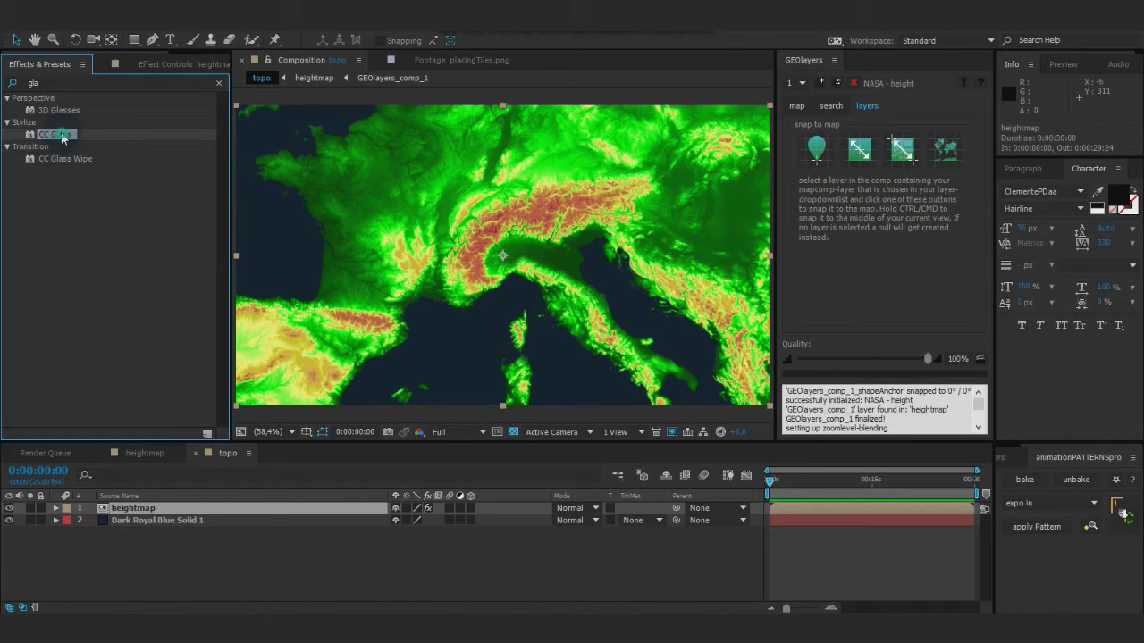
{"action": "left_click_drag", "start_coordinate": [62, 136], "coordinate": [150, 512]}
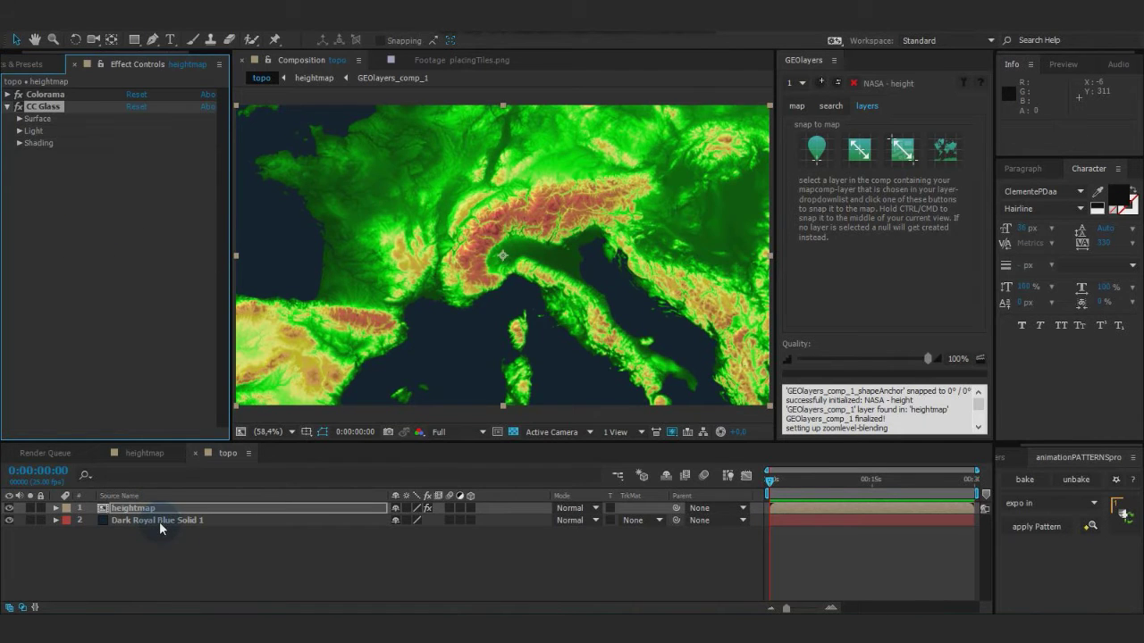
Toggle Colorama to compare, then set CC Glass Displacement to 0.
{"action": "left_click", "coordinate": [19, 118]}
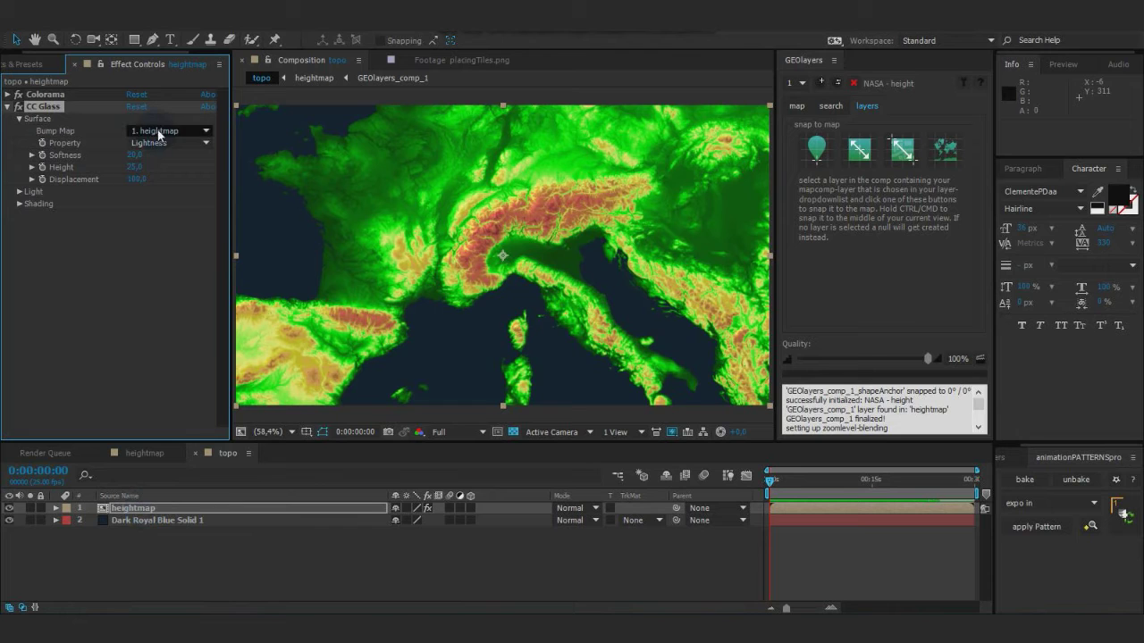
{"action": "left_click", "coordinate": [17, 94]}
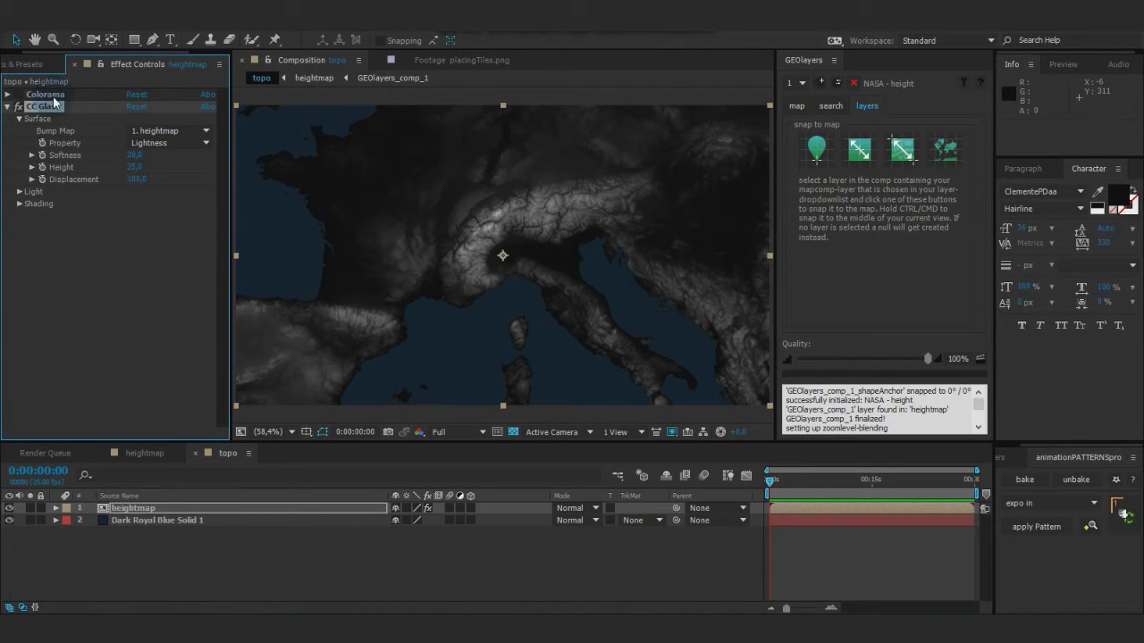
{"action": "left_click", "coordinate": [18, 95]}
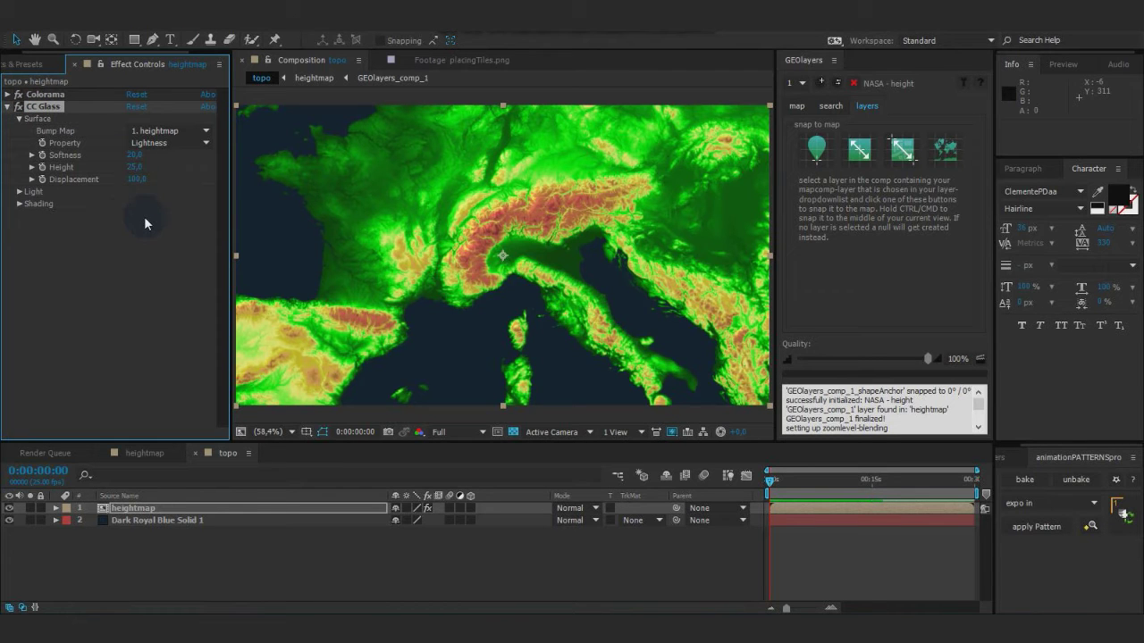
{"action": "left_click", "coordinate": [137, 179]}
{"action": "type", "text": "0"}
{"action": "key", "text": "Return"}
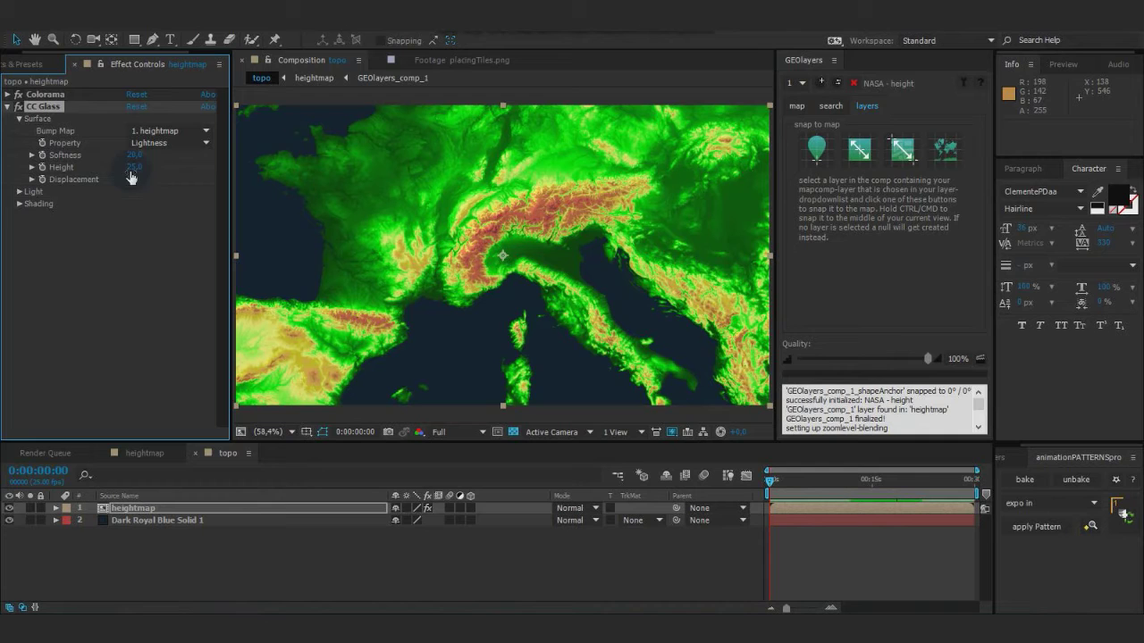
Raise CC Glass Height to 45 and lower Softness to 5, comparing the effect on and off.
{"action": "left_click_drag", "start_coordinate": [133, 167], "coordinate": [148, 167]}
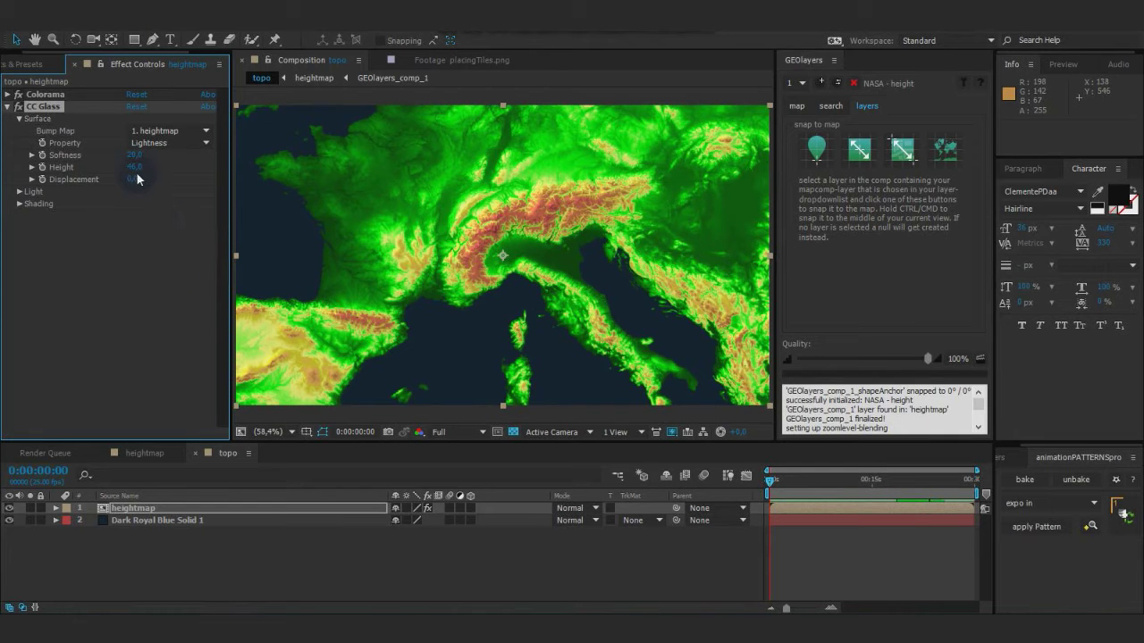
{"action": "left_click", "coordinate": [134, 154]}
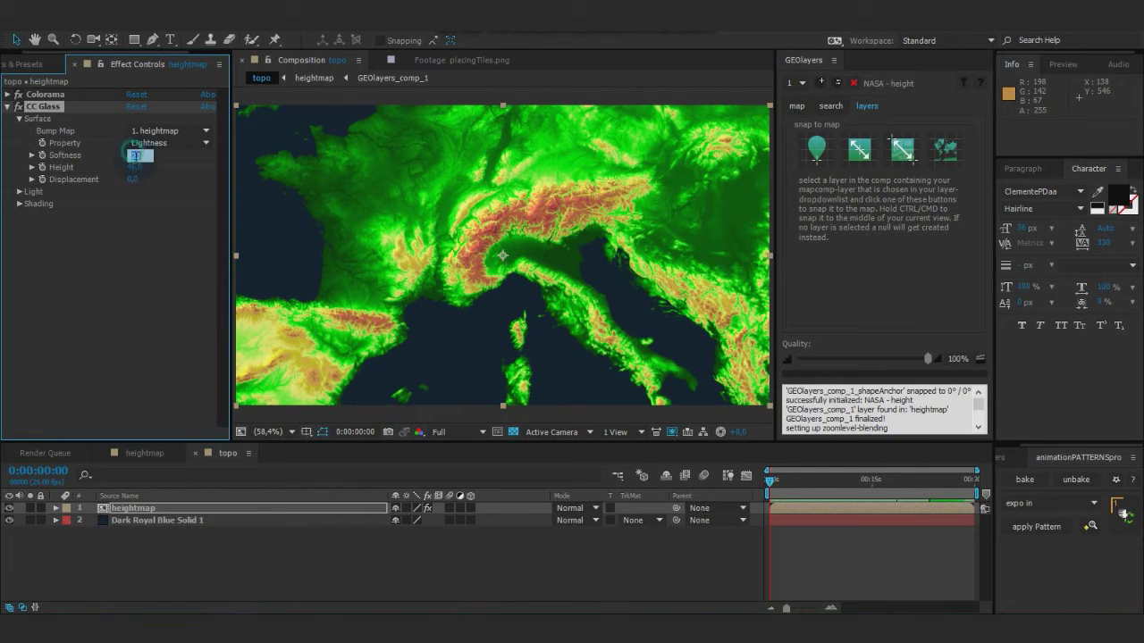
{"action": "left_click", "coordinate": [147, 238]}
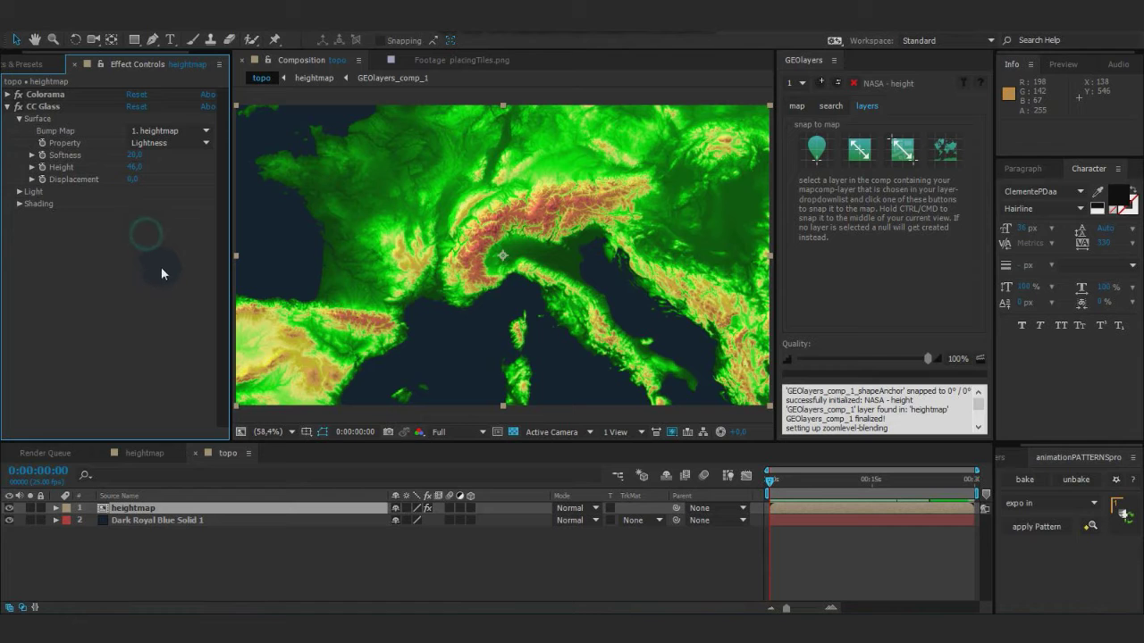
{"action": "left_click", "coordinate": [18, 107]}
{"action": "left_click", "coordinate": [18, 107]}
{"action": "left_click", "coordinate": [18, 106]}
{"action": "left_click_drag", "start_coordinate": [134, 155], "coordinate": [110, 156]}
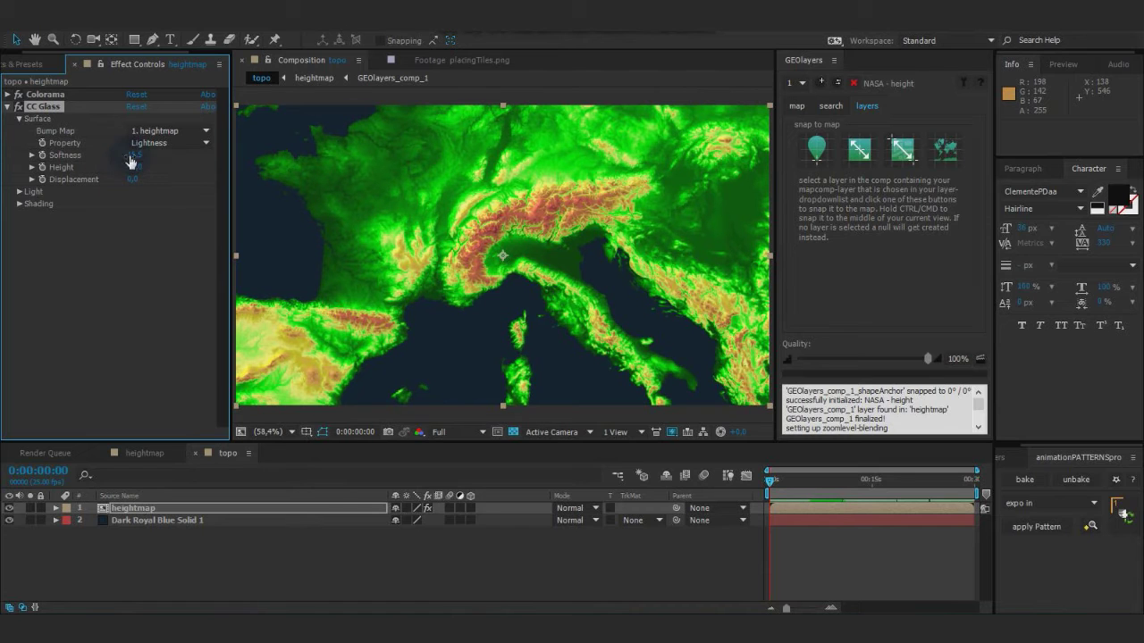
{"action": "left_click_drag", "start_coordinate": [131, 162], "coordinate": [122, 162]}
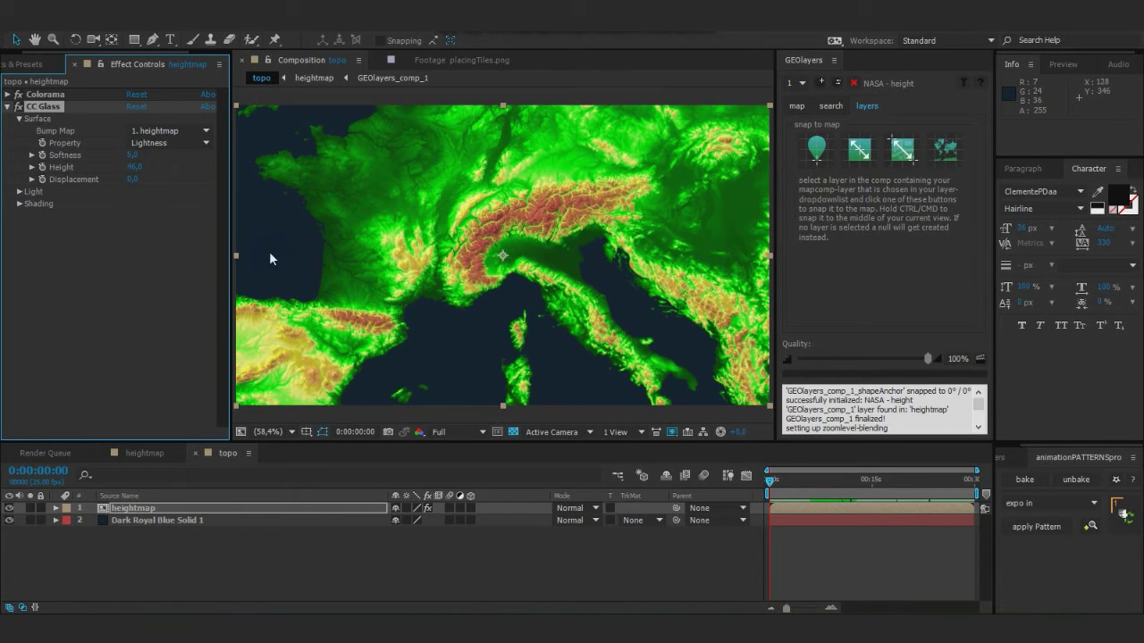
Set the CC Glass light type to Point Light and move it over southern France.
{"action": "left_click", "coordinate": [18, 191]}
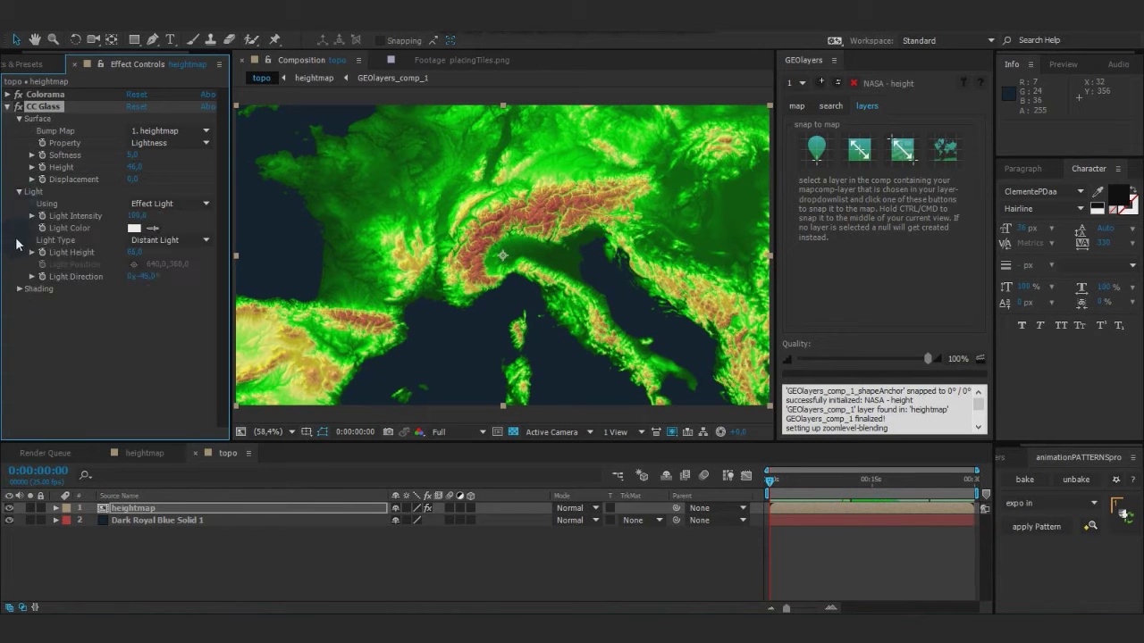
{"action": "left_click", "coordinate": [175, 242]}
{"action": "left_click", "coordinate": [178, 267]}
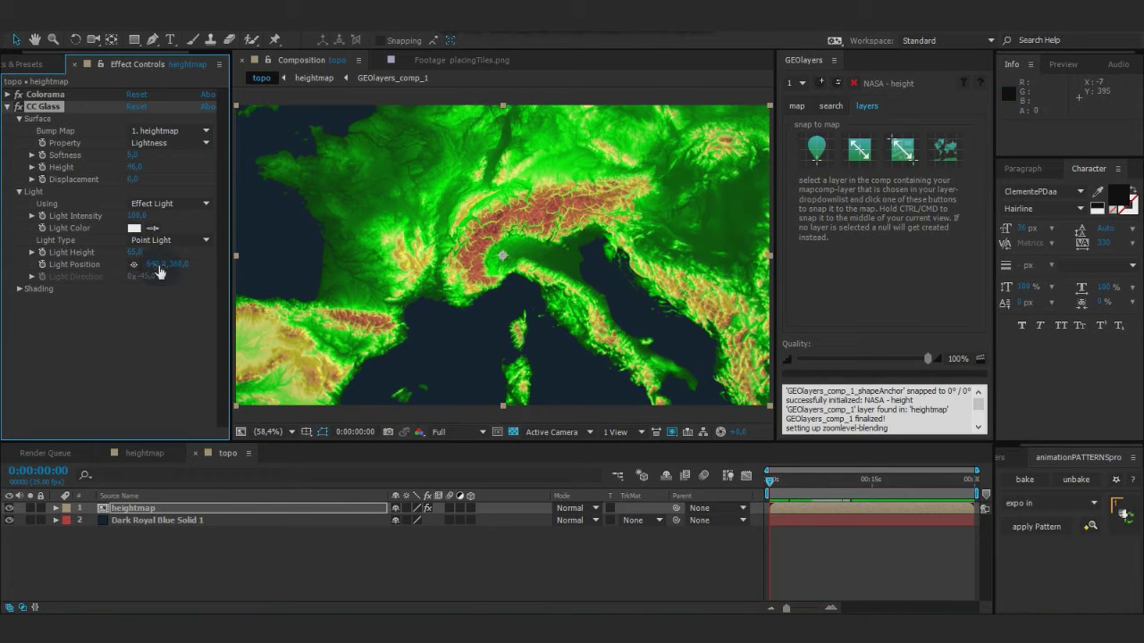
{"action": "left_click_drag", "start_coordinate": [505, 260], "coordinate": [419, 240]}
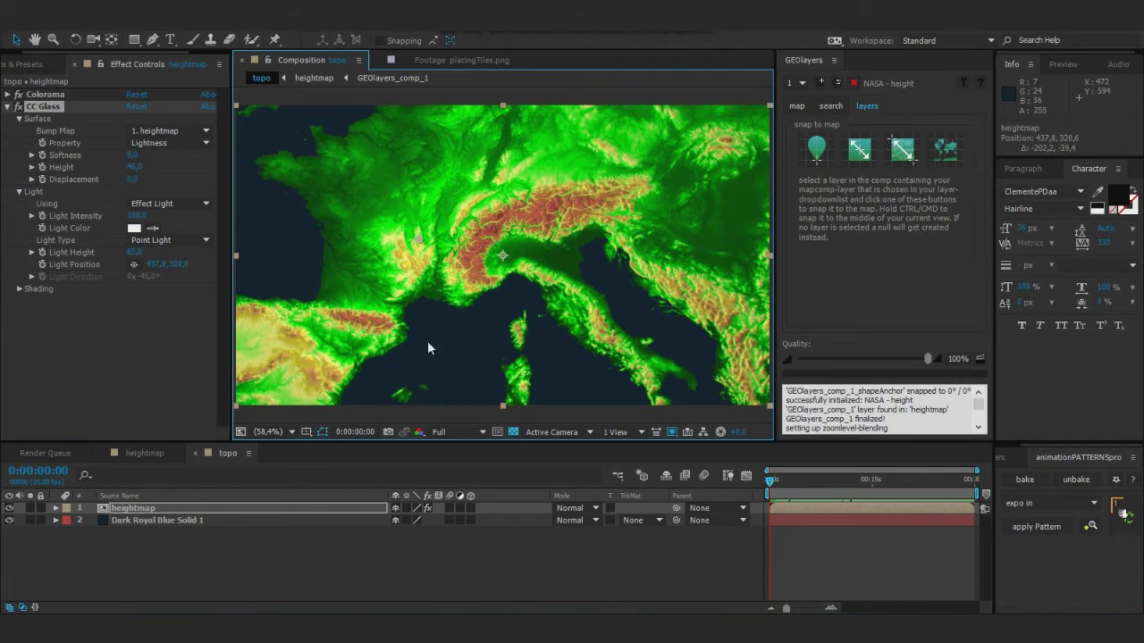
{"action": "left_click", "coordinate": [796, 106]}
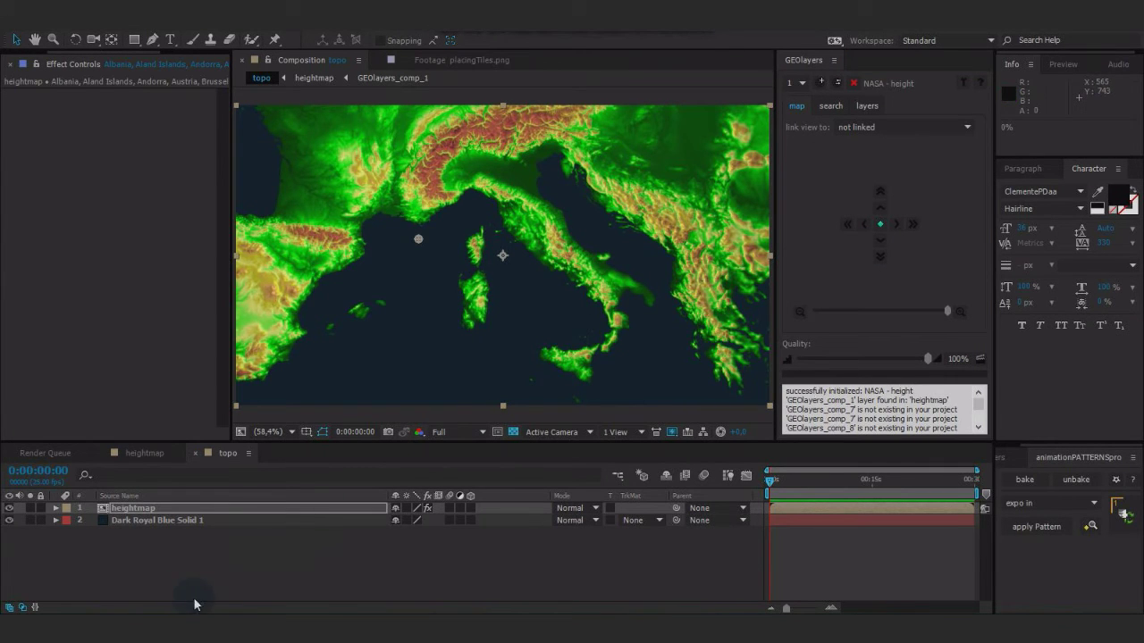
Check the GEOlayers_comp_1 map layer in the heightmap composition, then return to topo.
{"action": "left_click", "coordinate": [168, 513]}
{"action": "left_click", "coordinate": [152, 454]}
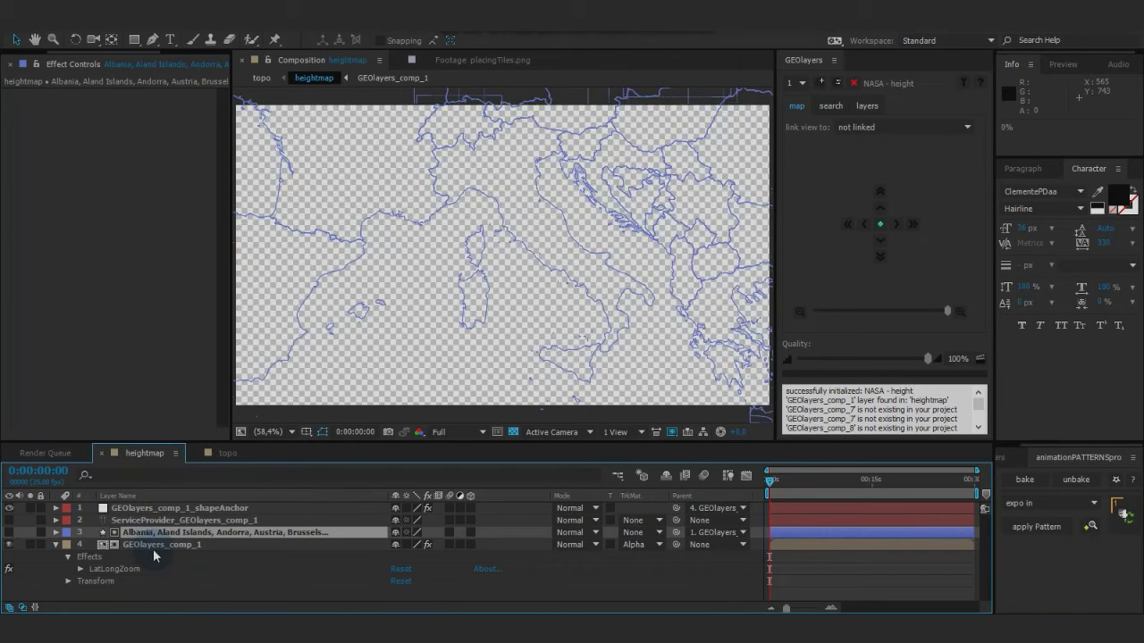
{"action": "left_click", "coordinate": [157, 546]}
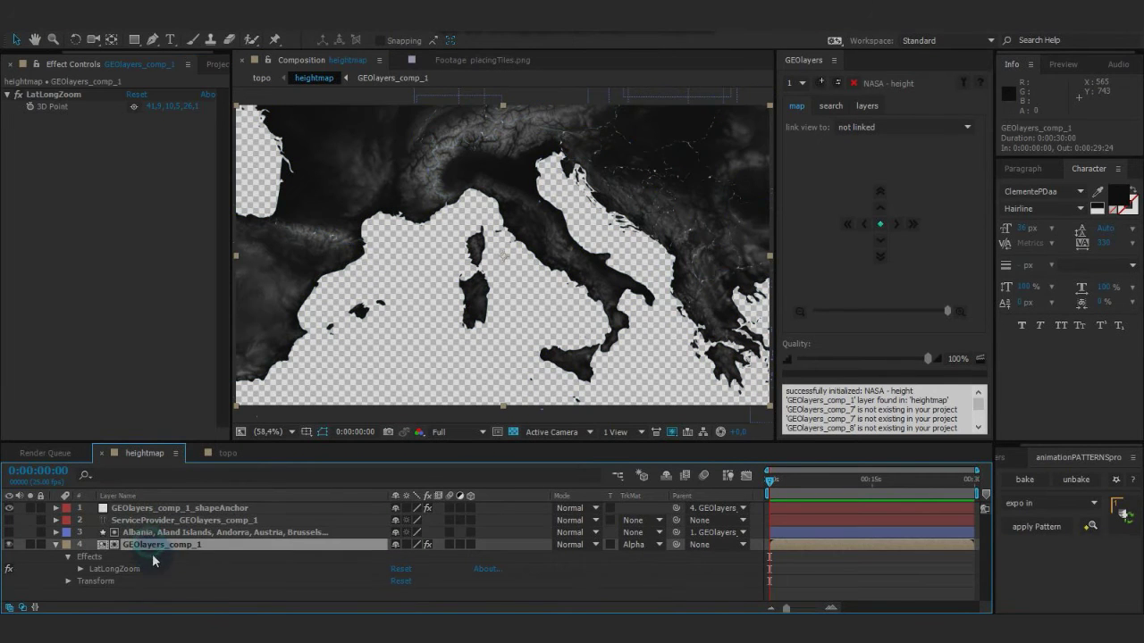
{"action": "left_click", "coordinate": [226, 453]}
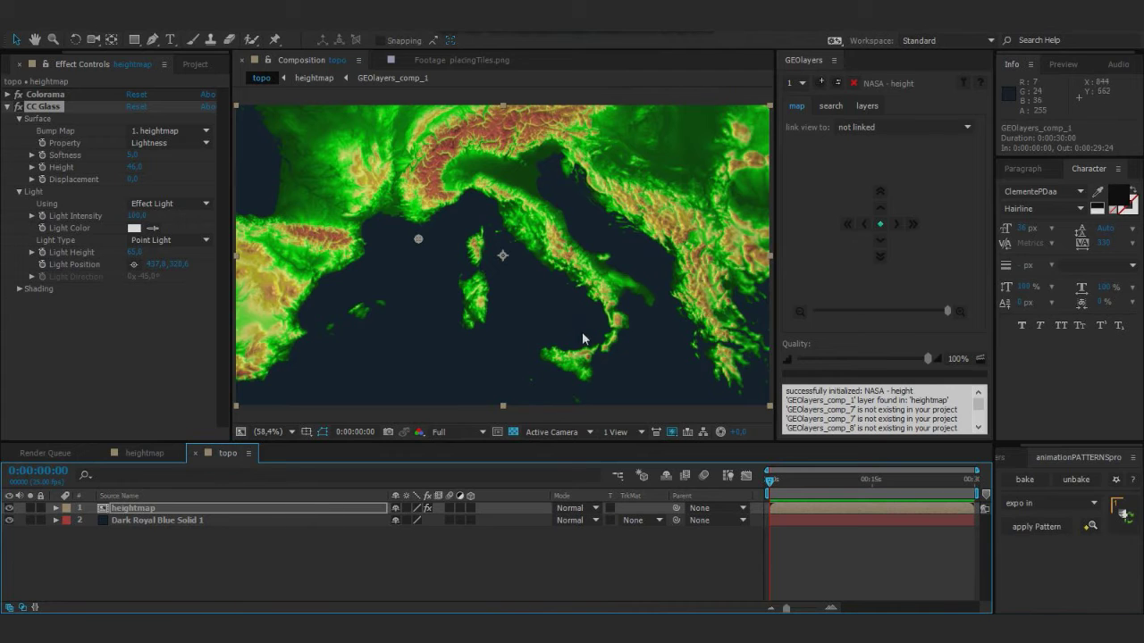
Create a second GEOlayers map composition as map comp number 2.
{"action": "left_click", "coordinate": [866, 105]}
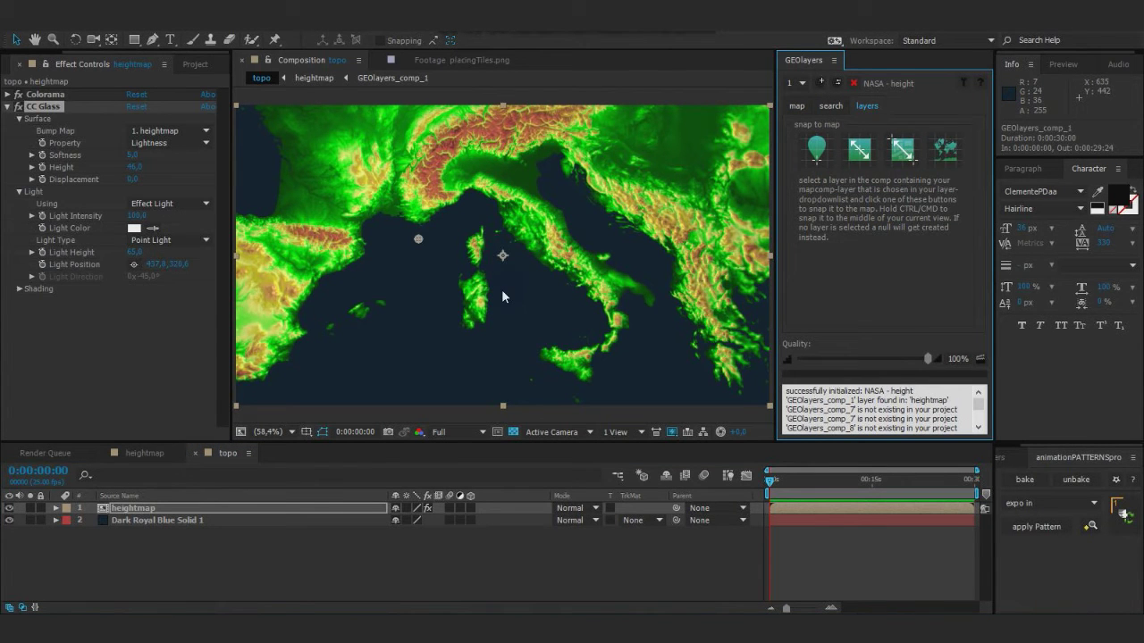
{"action": "left_click", "coordinate": [797, 82]}
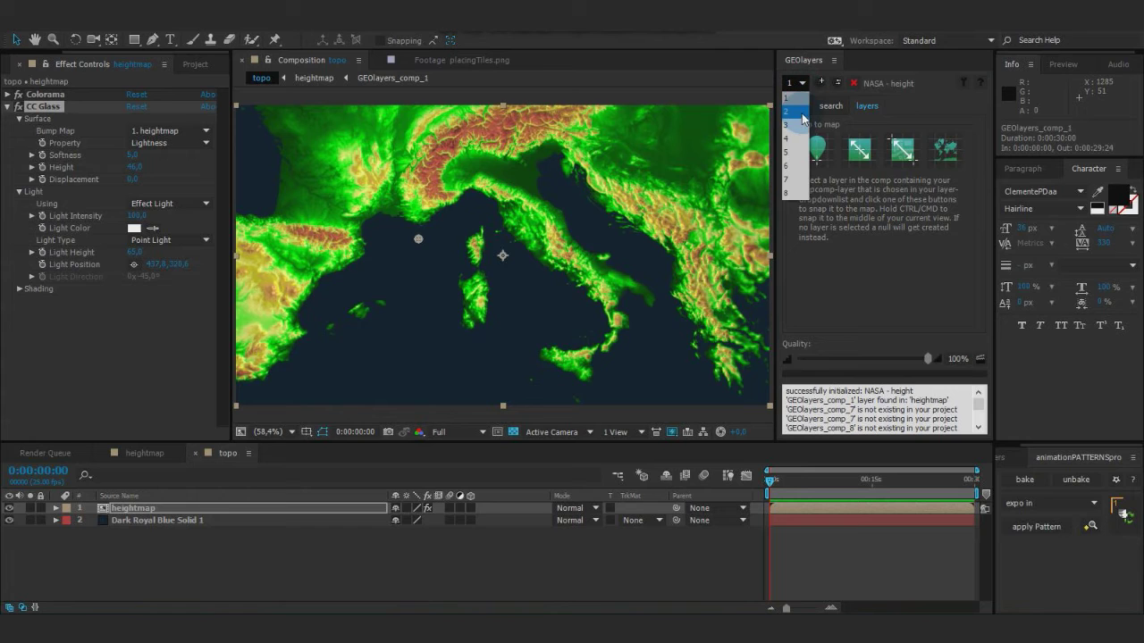
{"action": "left_click", "coordinate": [801, 112]}
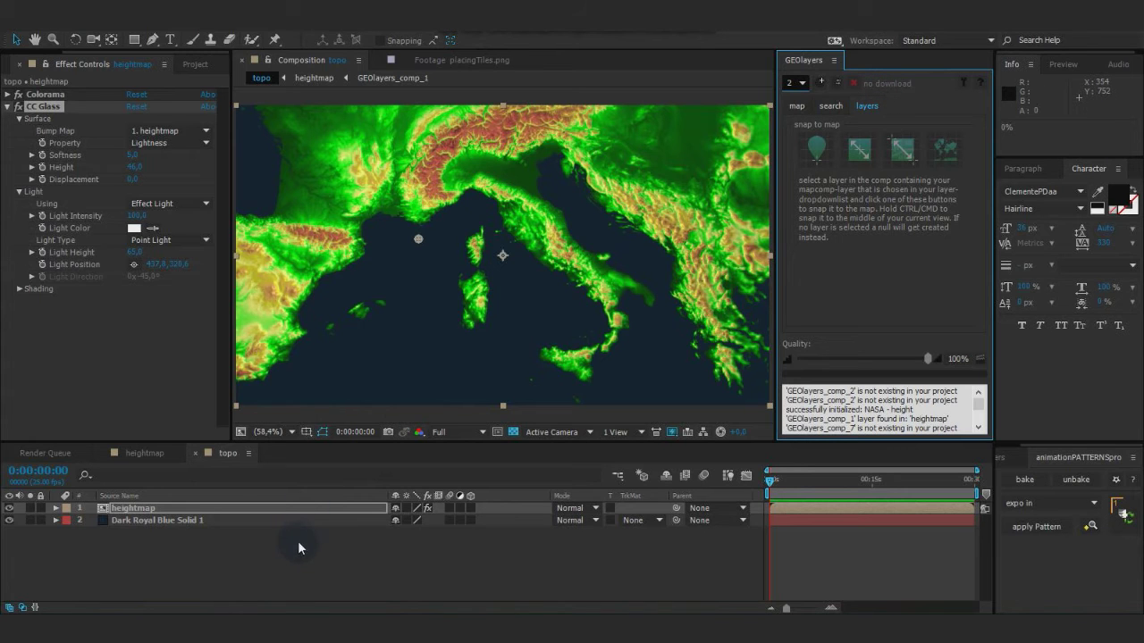
{"action": "left_click", "coordinate": [820, 82]}
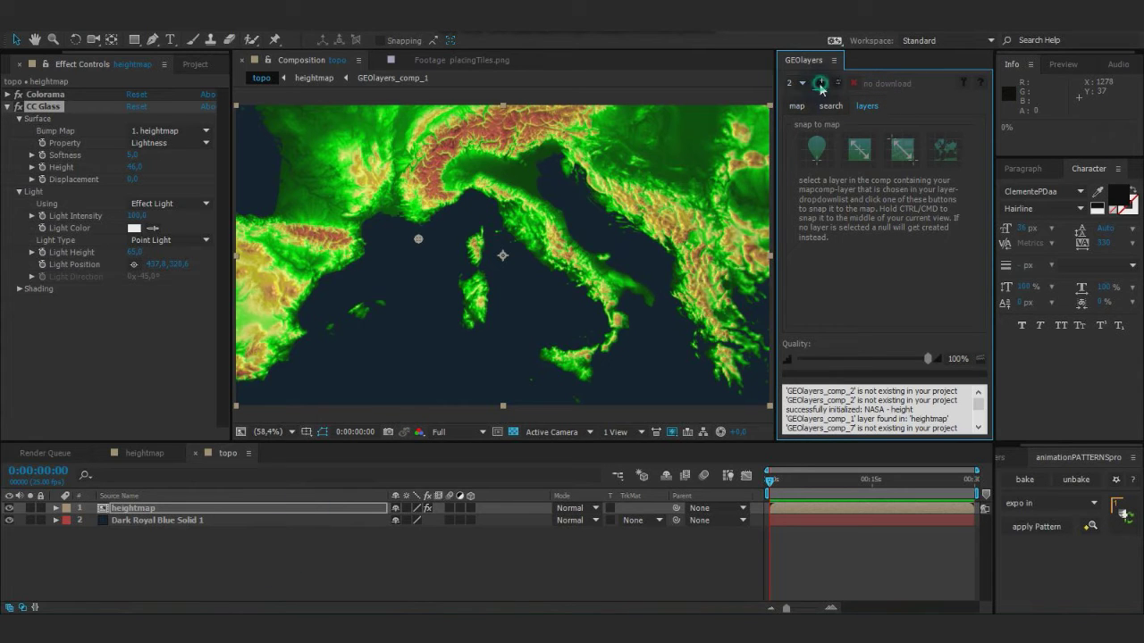
{"action": "left_click", "coordinate": [657, 405]}
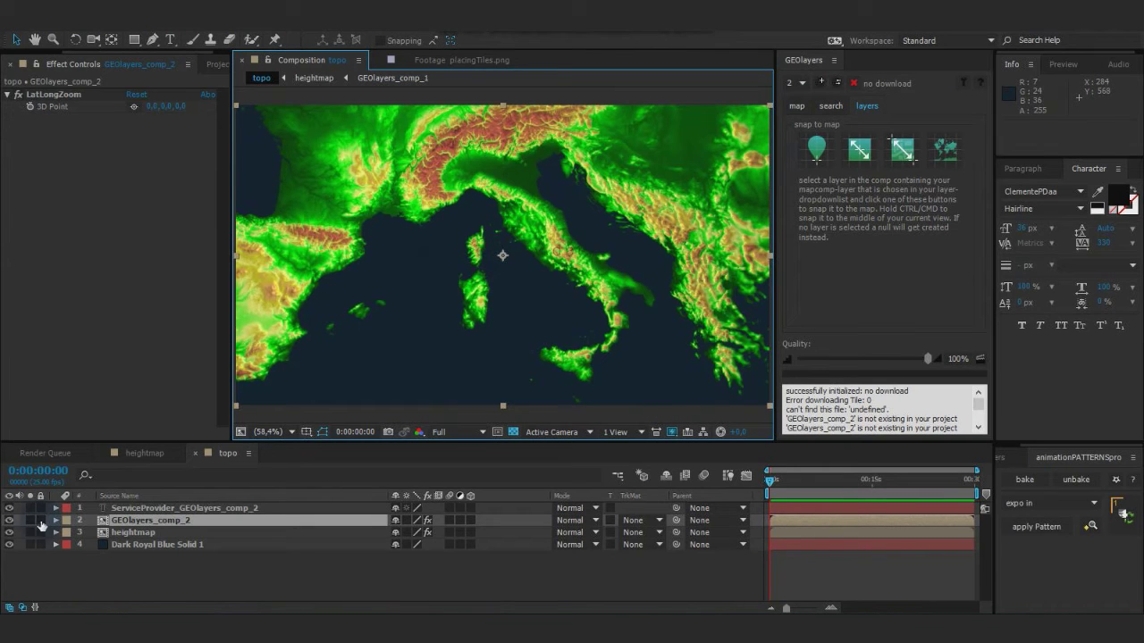
Hide the GEOlayers_comp_2 layer and link its map view to GEOlayers_comp_1.
{"action": "left_click", "coordinate": [11, 518]}
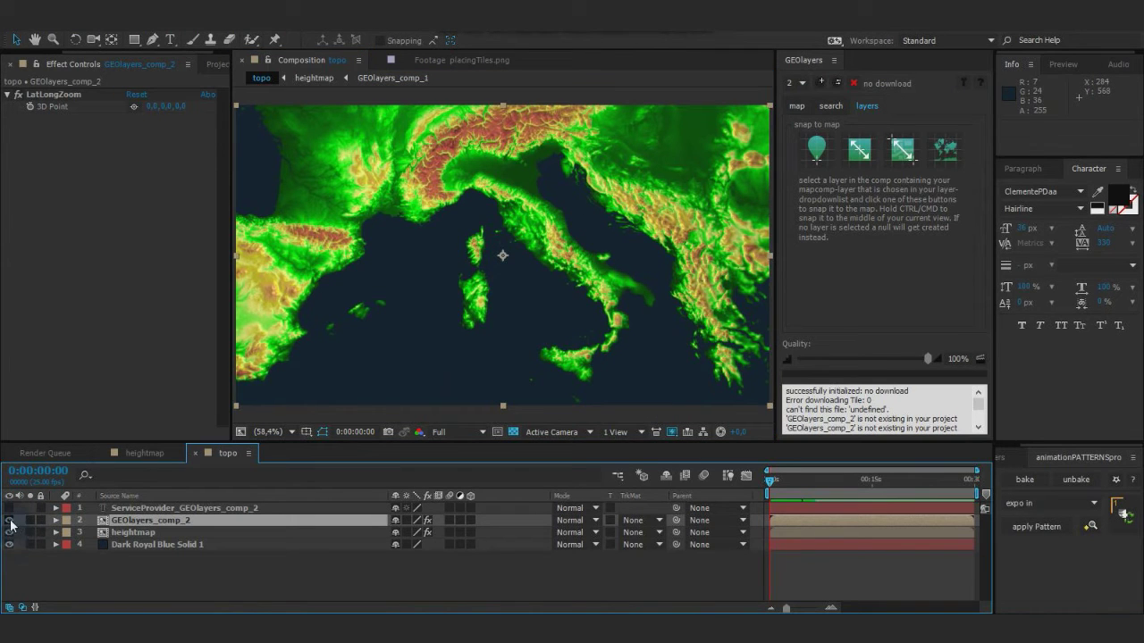
{"action": "left_click", "coordinate": [10, 520]}
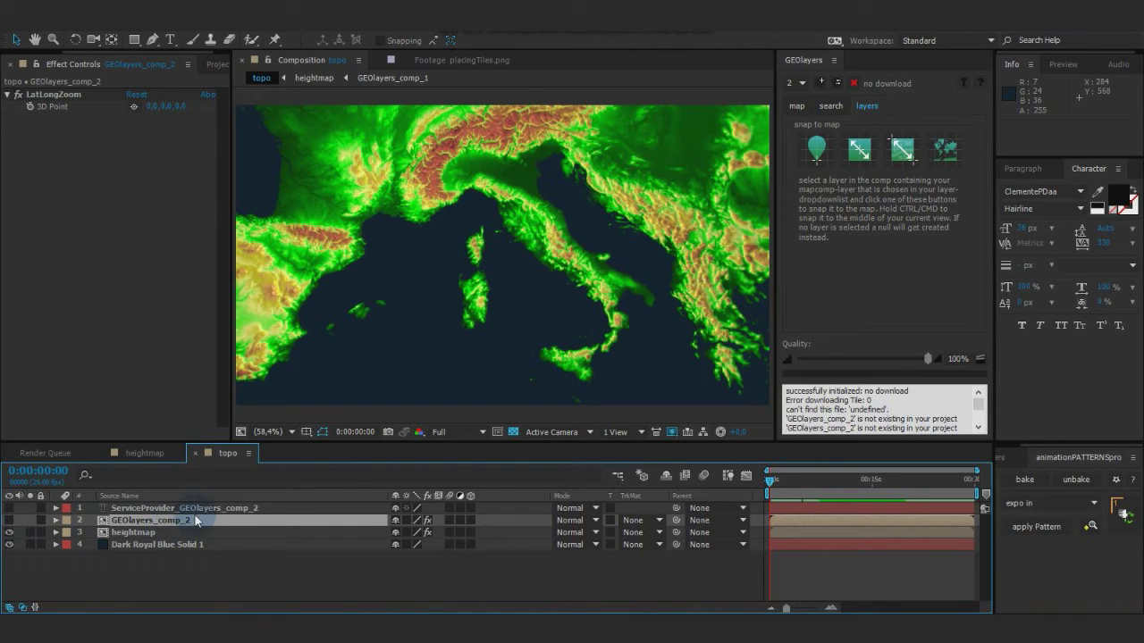
{"action": "left_click", "coordinate": [230, 517]}
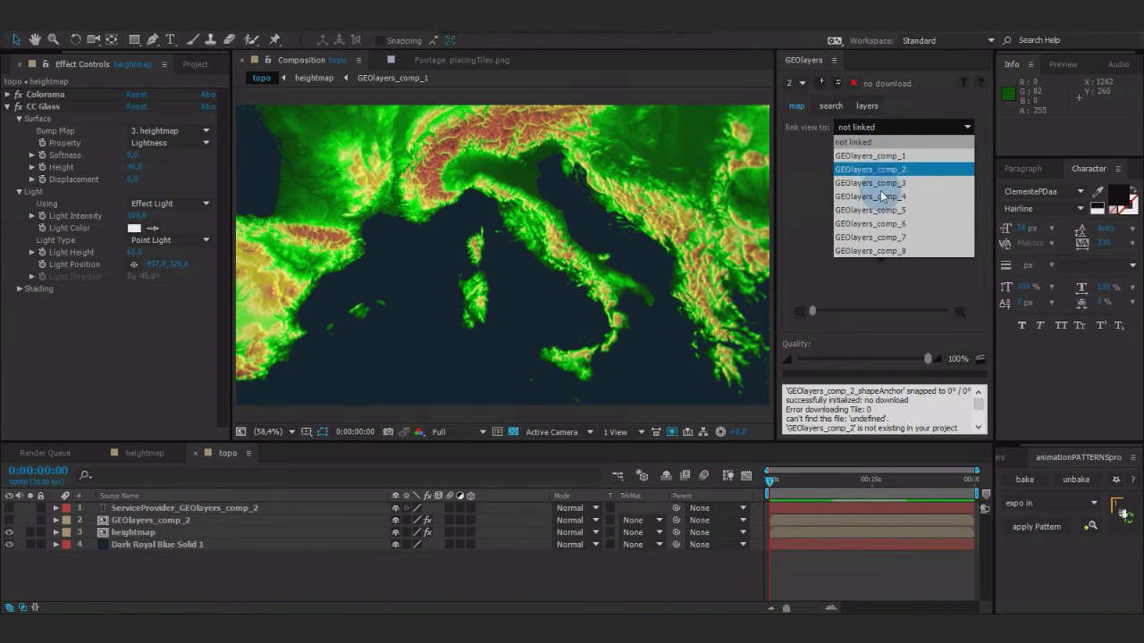
{"action": "left_click", "coordinate": [858, 153]}
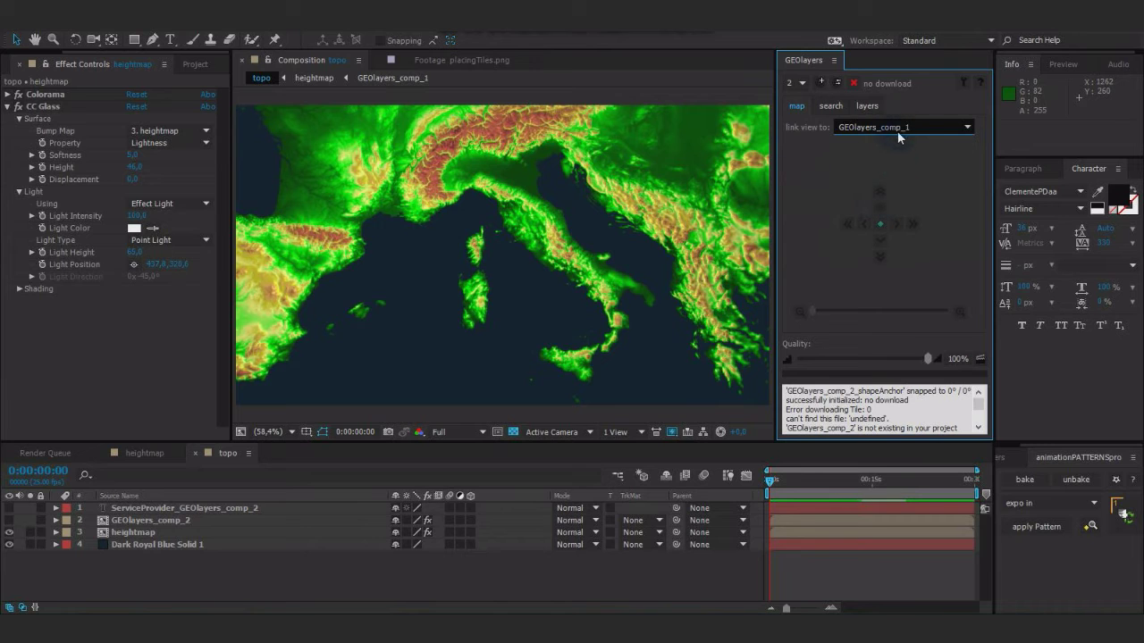
{"action": "left_click", "coordinate": [141, 453]}
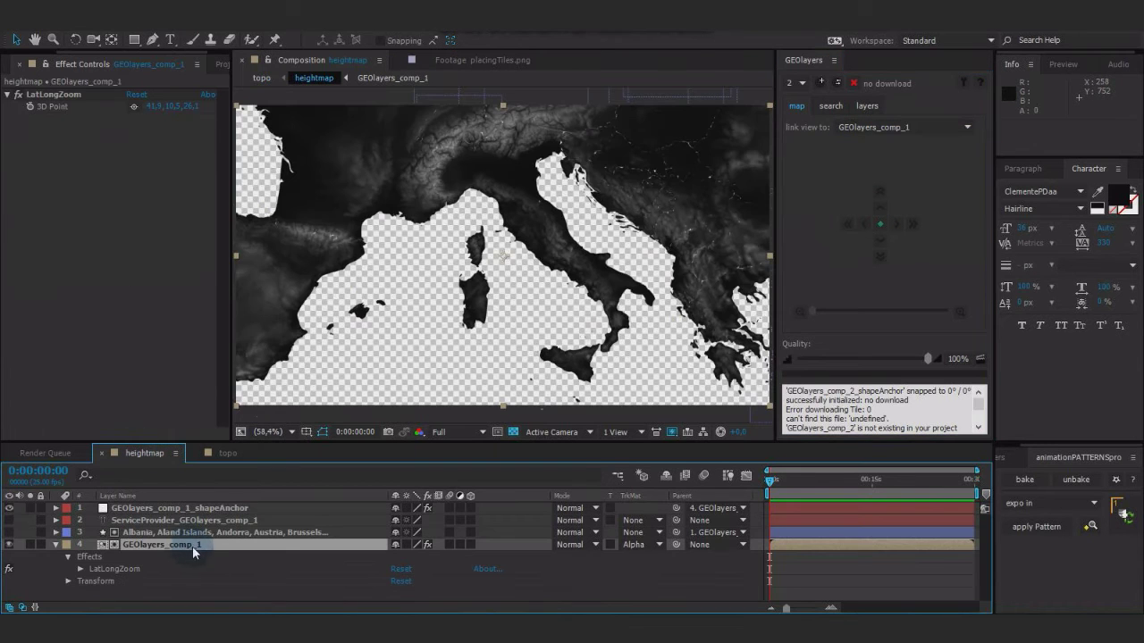
{"action": "left_click", "coordinate": [229, 456]}
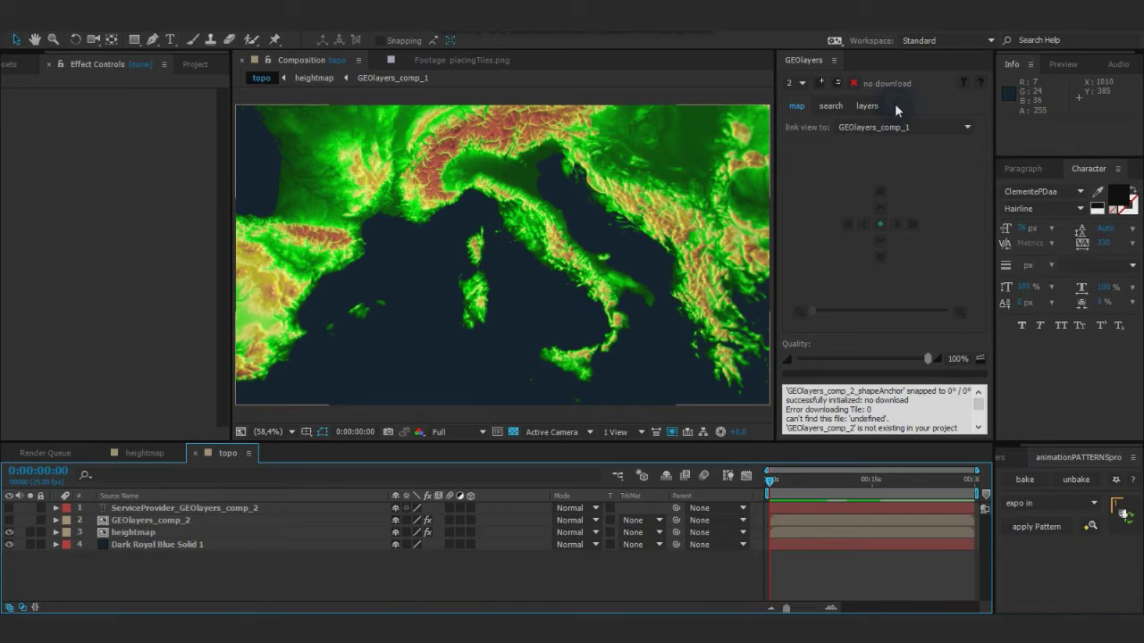
{"action": "left_click", "coordinate": [866, 106]}
Search GeoShapes for 'Italy' and draw the 'Italy (sovereignt: Italy)' outline onto the topo map.
{"action": "left_click", "coordinate": [939, 154]}
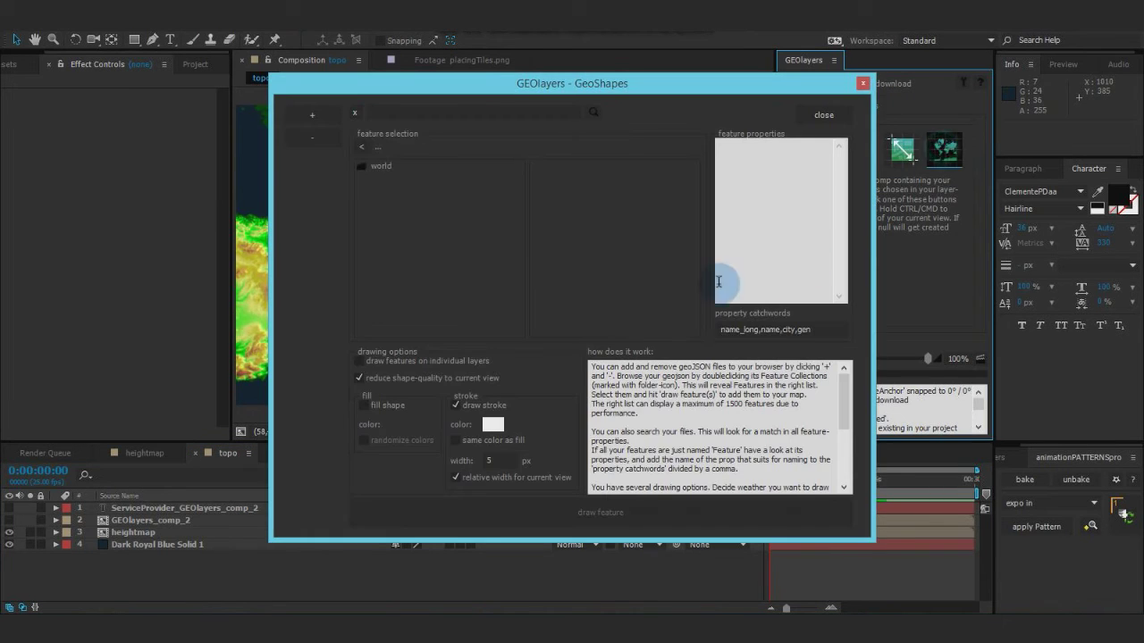
{"action": "left_click", "coordinate": [403, 110]}
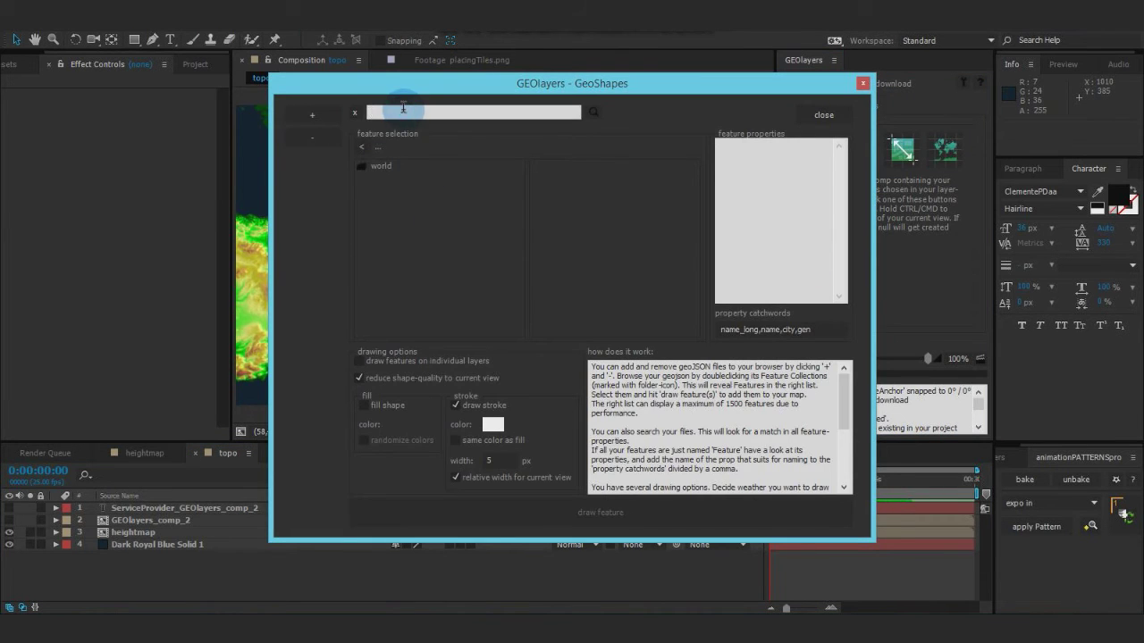
{"action": "type", "text": "Italy"}
{"action": "key", "text": "Return"}
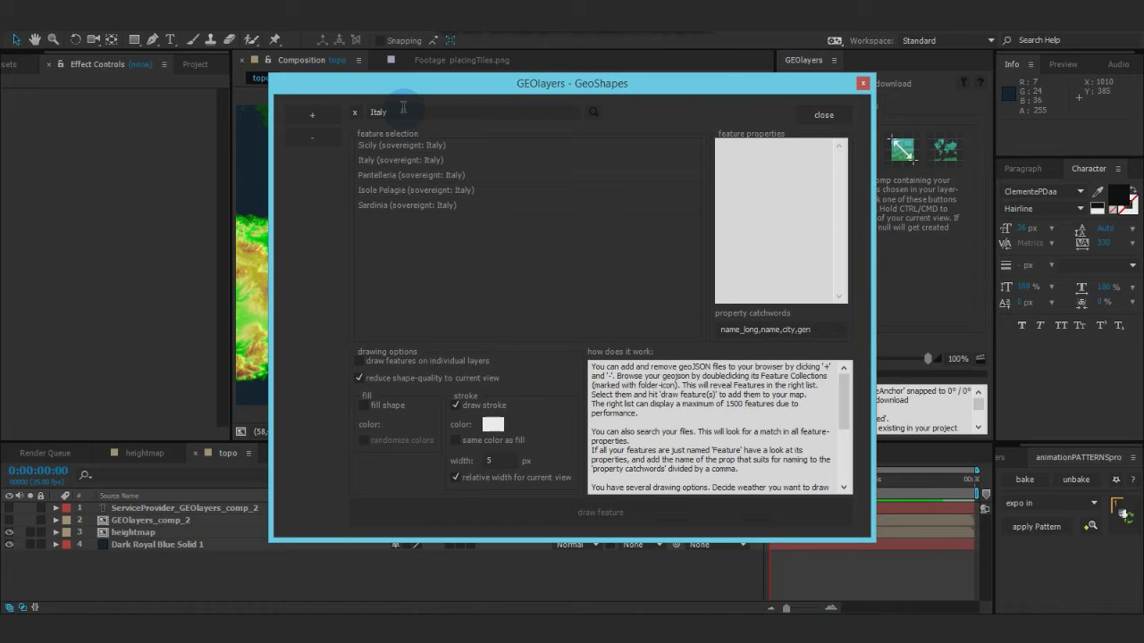
{"action": "left_click", "coordinate": [382, 161]}
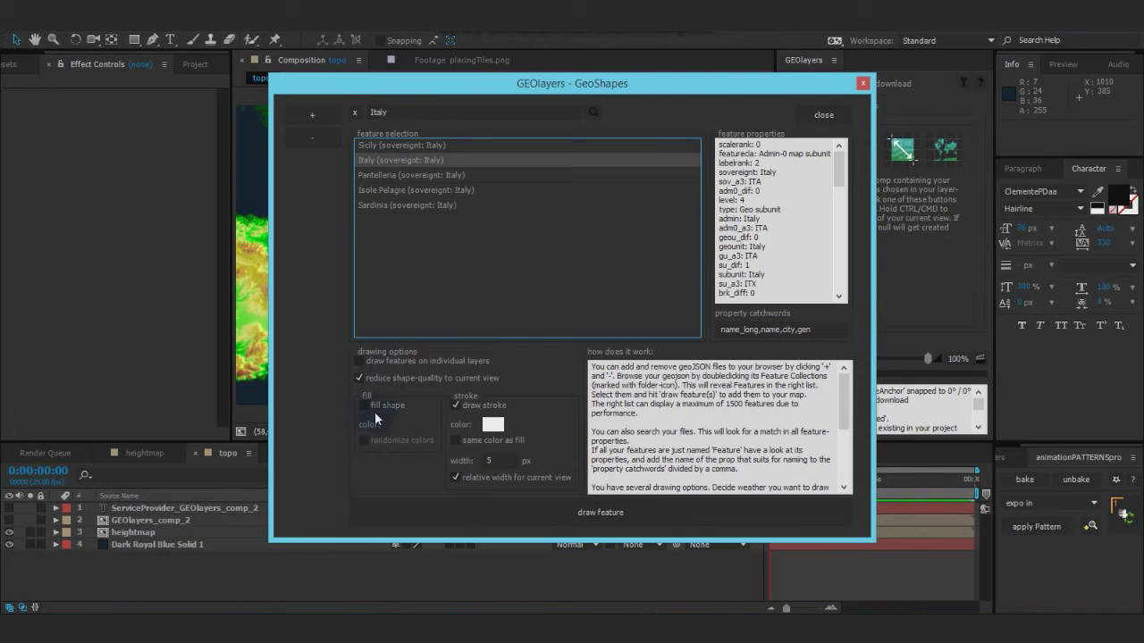
{"action": "left_click", "coordinate": [488, 529]}
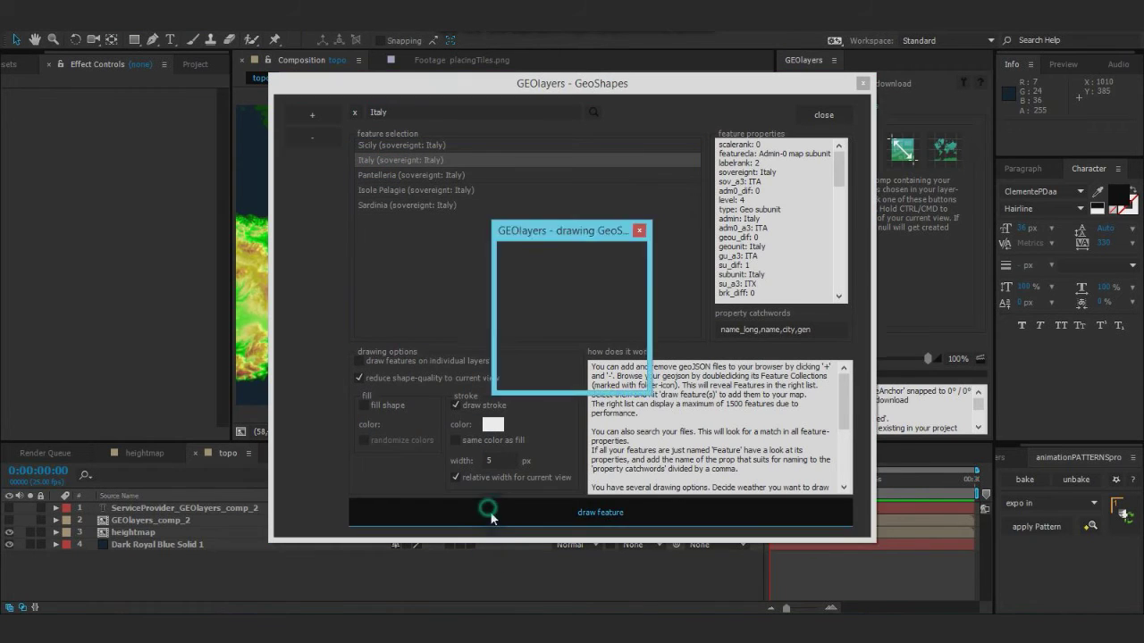
{"action": "left_click", "coordinate": [824, 115]}
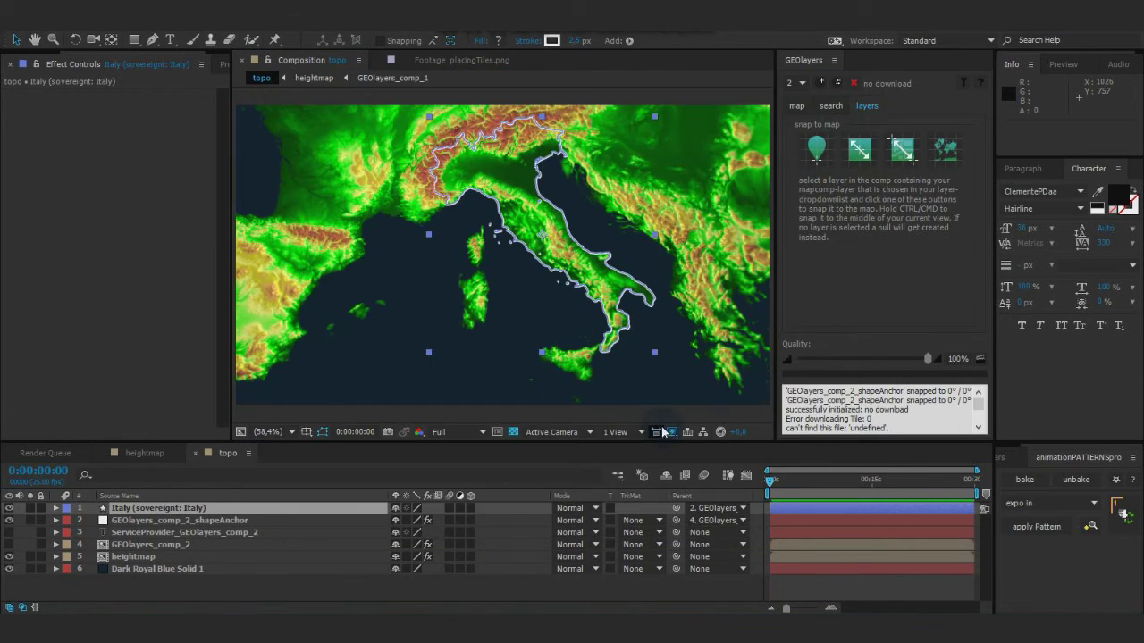
{"action": "left_click", "coordinate": [331, 591]}
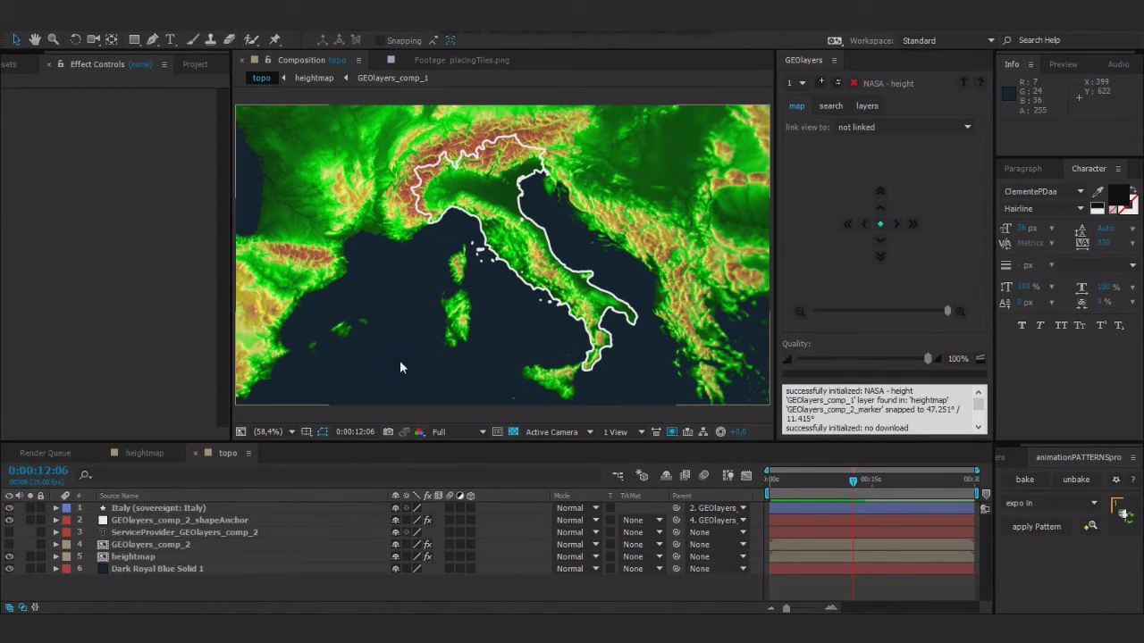
Select the Italy outline layer and set its stroke width to 2.5.
{"action": "left_click", "coordinate": [800, 312]}
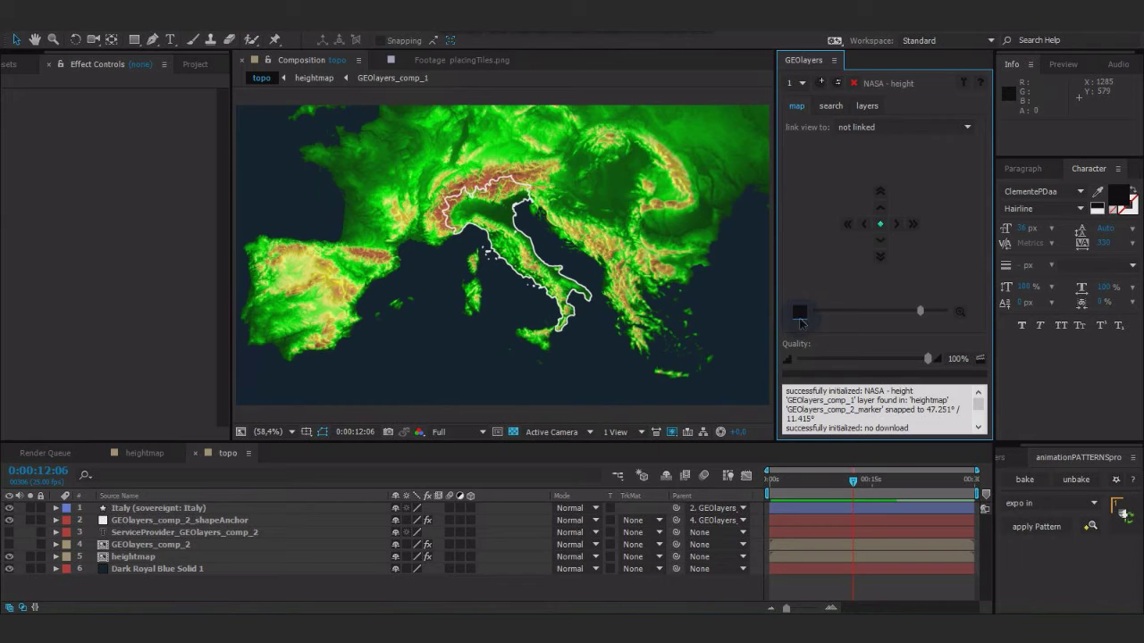
{"action": "left_click", "coordinate": [798, 312]}
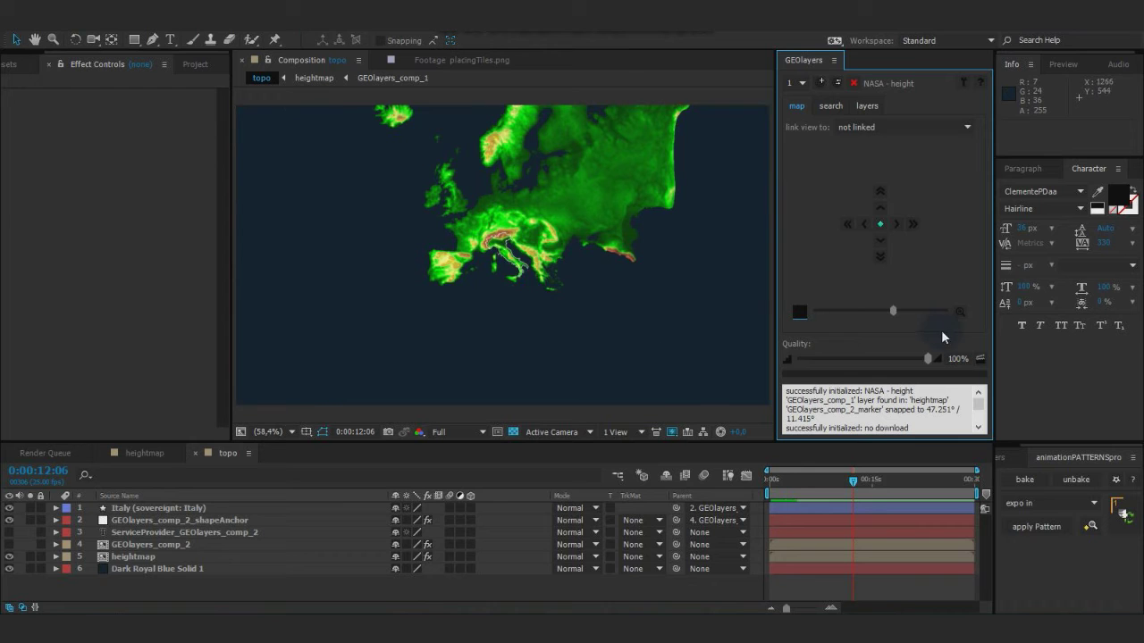
{"action": "left_click", "coordinate": [960, 312]}
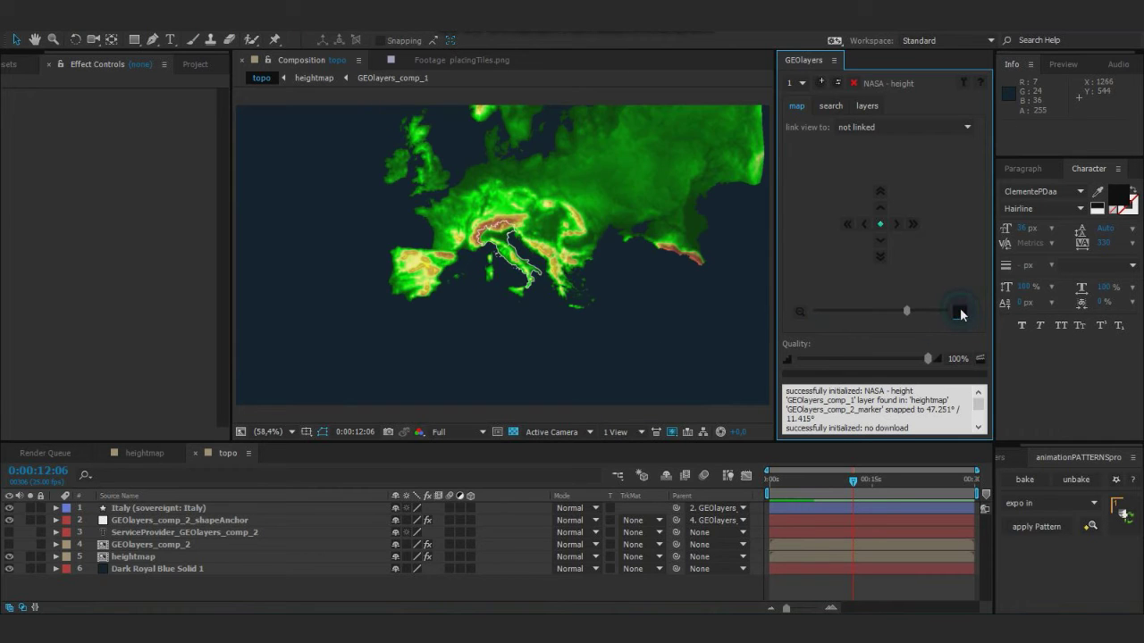
{"action": "left_click", "coordinate": [960, 312]}
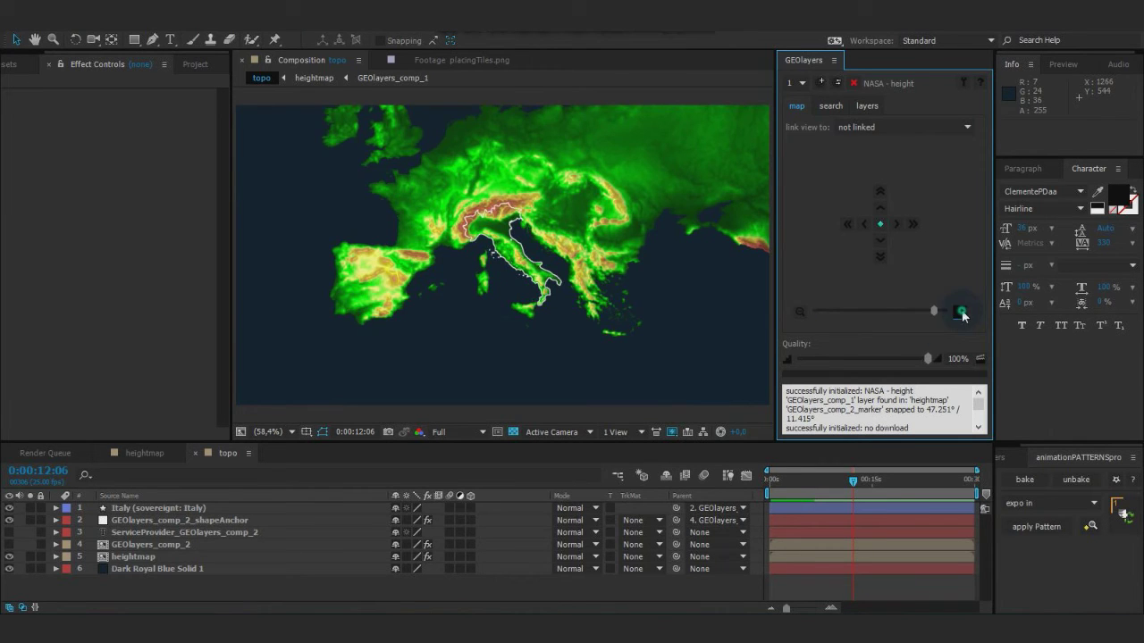
{"action": "left_click", "coordinate": [157, 507]}
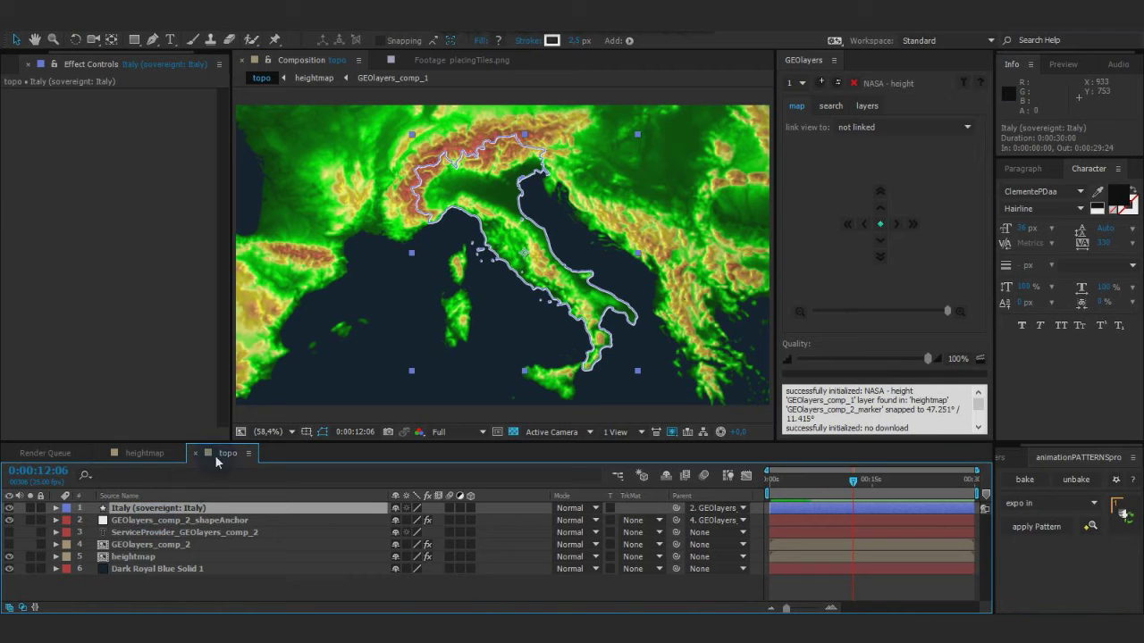
{"action": "left_click", "coordinate": [577, 40]}
{"action": "type", "text": "2.5"}
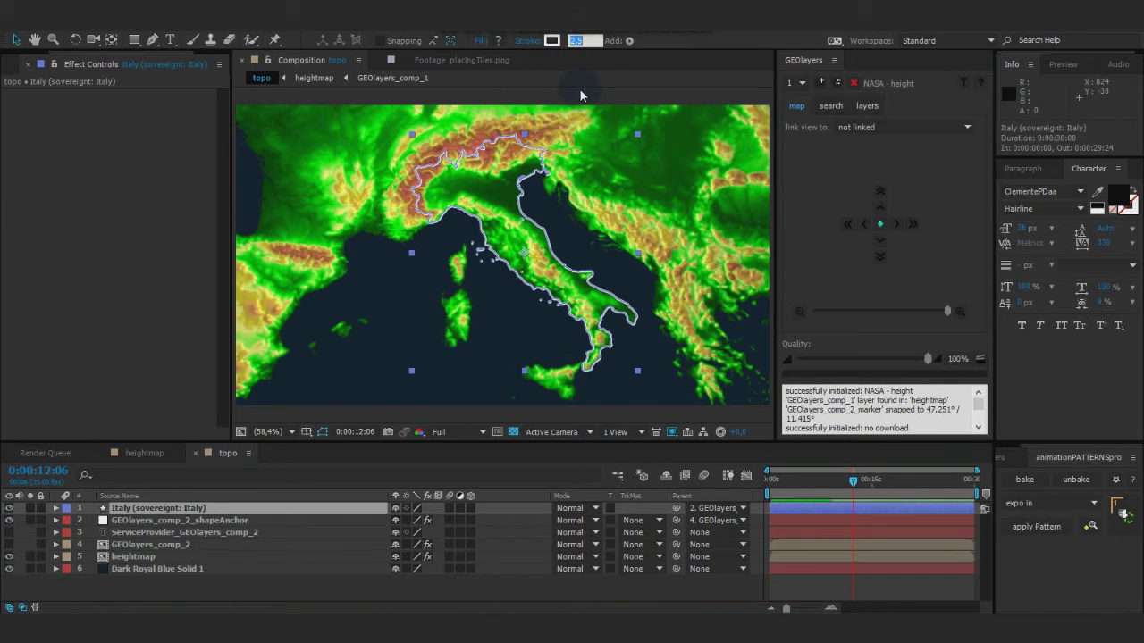
{"action": "key", "text": "Return"}
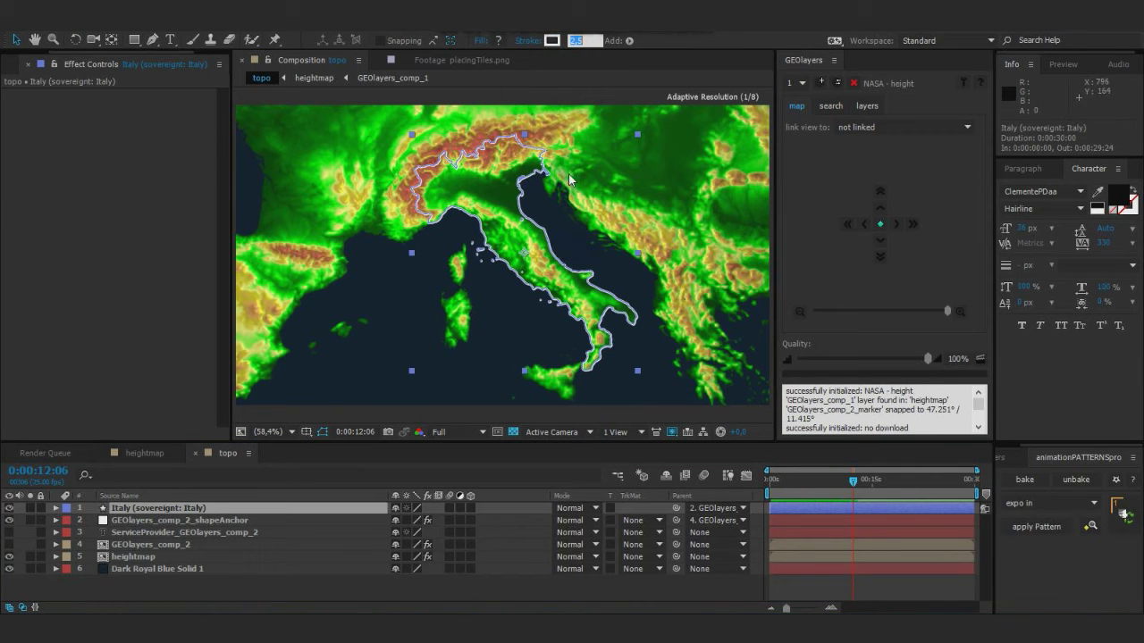
Reduce the Italy shape's stroke width to 0.001 so its outline disappears.
{"action": "left_click", "coordinate": [576, 40]}
{"action": "type", "text": "0"}
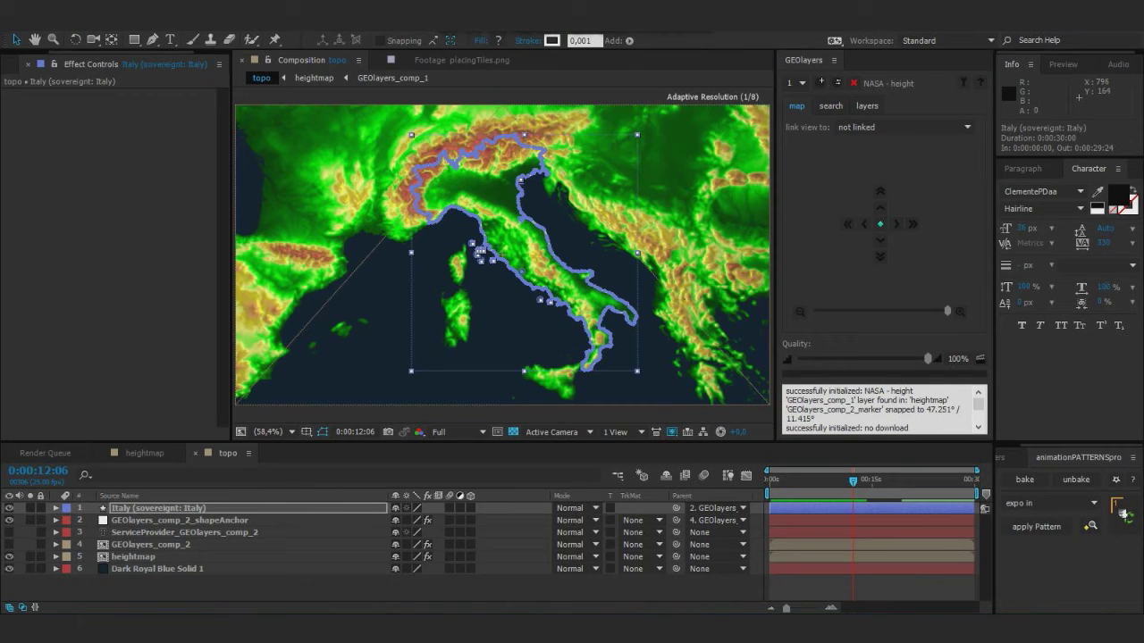
{"action": "type", "text": ",001"}
{"action": "key", "text": "Return"}
{"action": "left_click", "coordinate": [354, 592]}
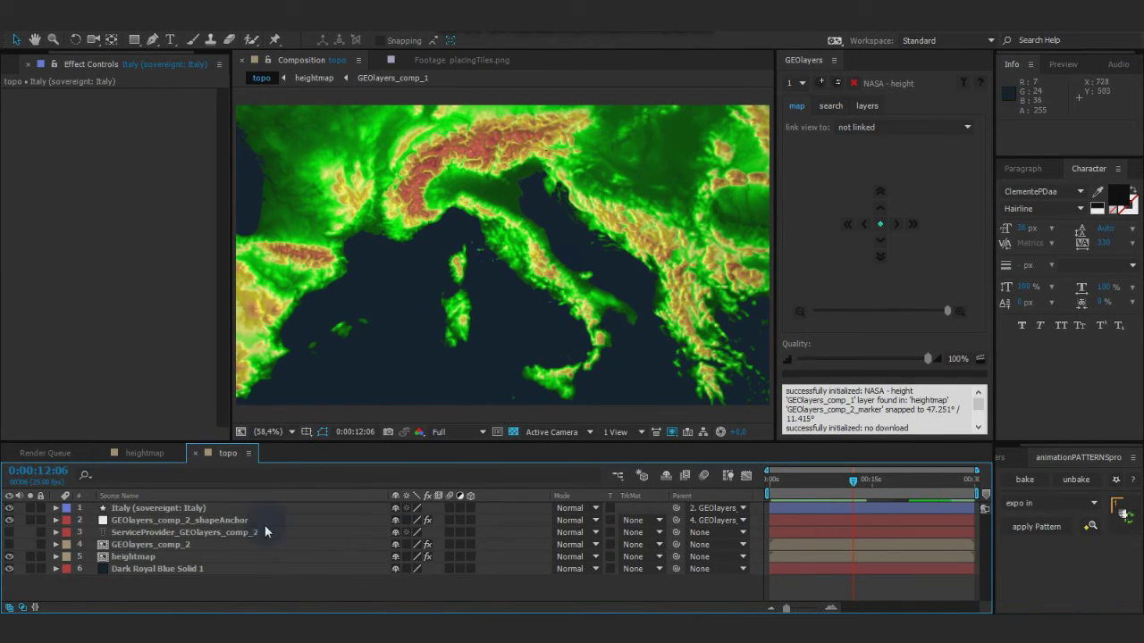
{"action": "left_click", "coordinate": [178, 510]}
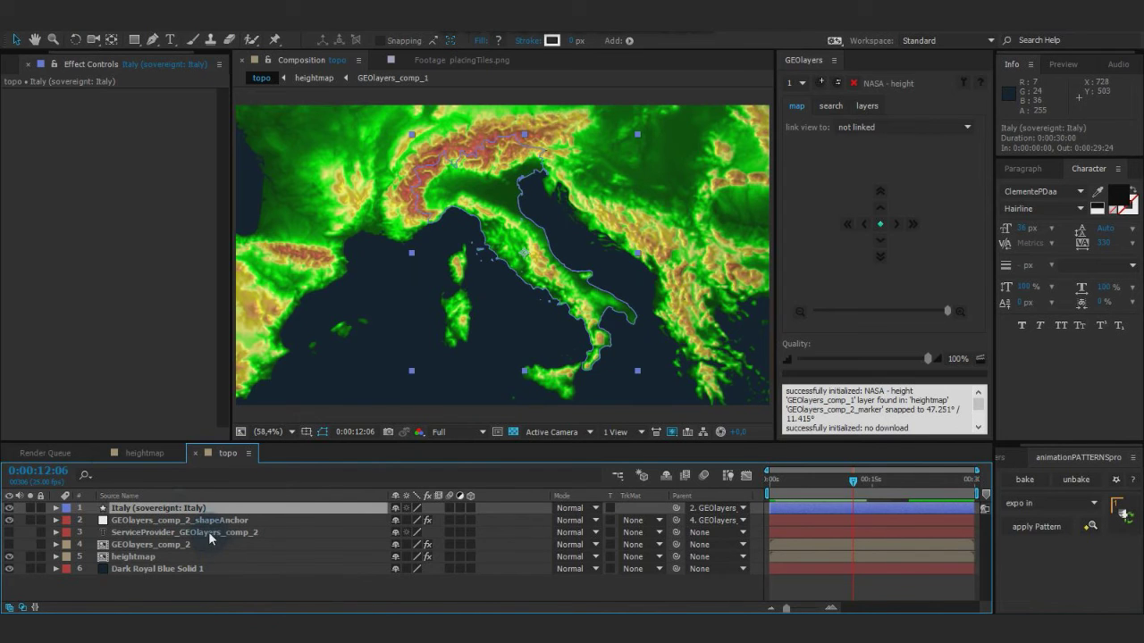
Add a Stroke layer style to the Italy layer with its position set to Center.
{"action": "left_click", "coordinate": [128, 20]}
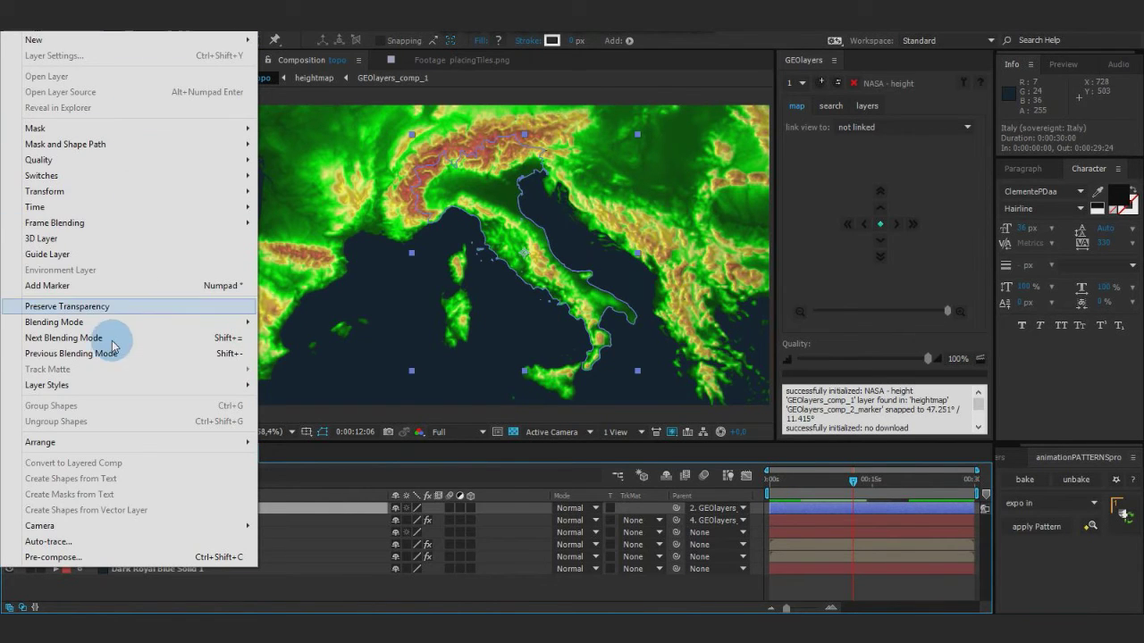
{"action": "mouse_move", "coordinate": [114, 385]}
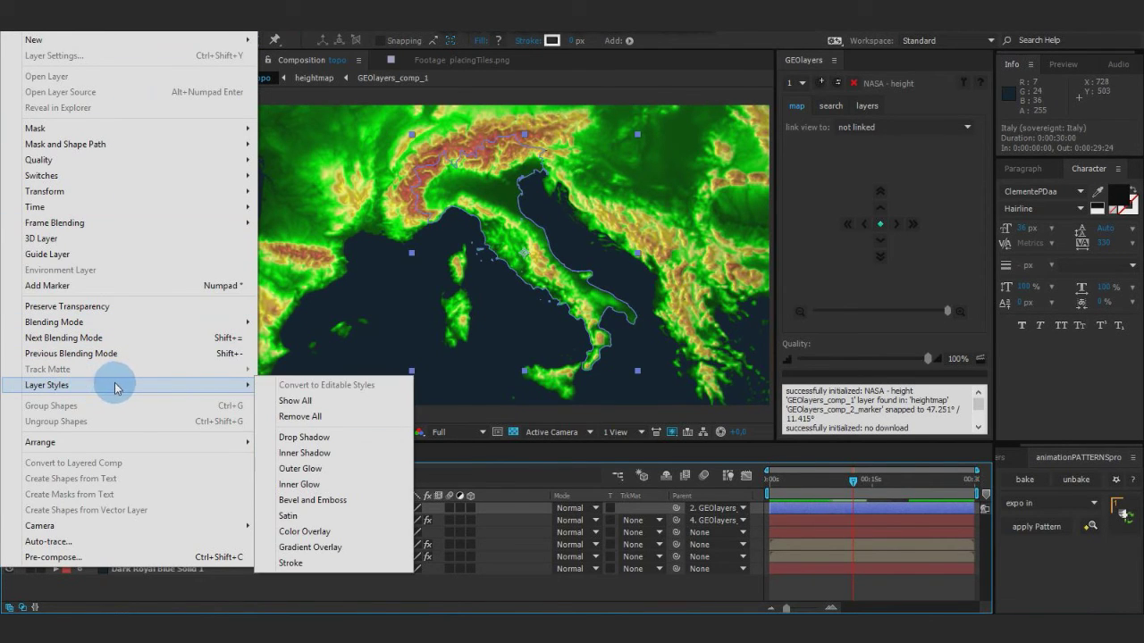
{"action": "left_click", "coordinate": [329, 563]}
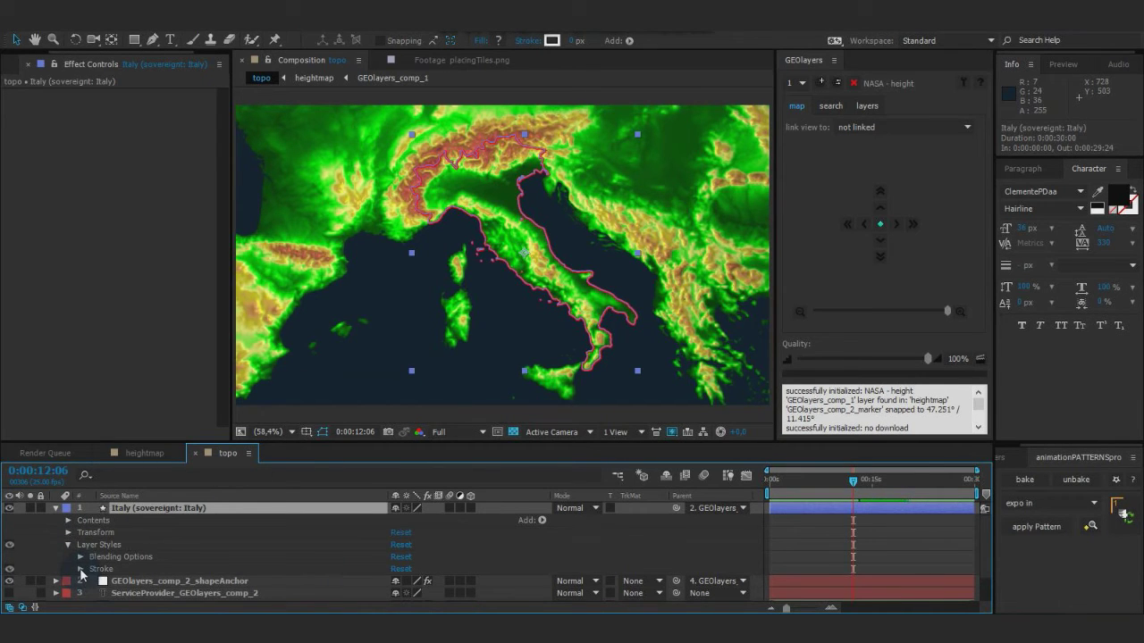
{"action": "left_click", "coordinate": [81, 569]}
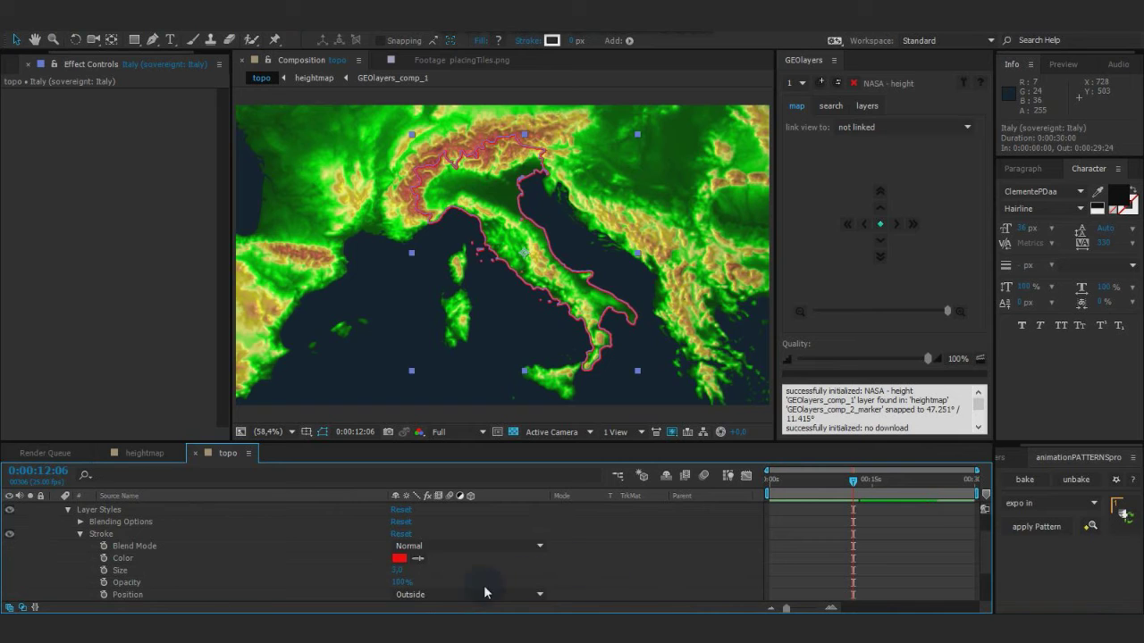
{"action": "left_click", "coordinate": [456, 595]}
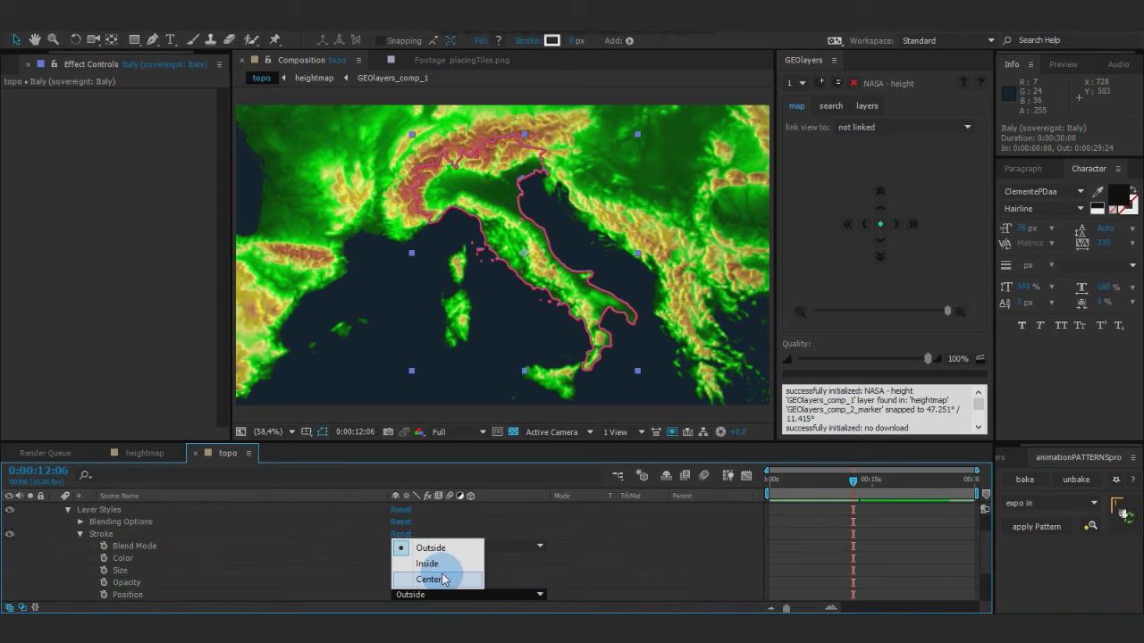
{"action": "left_click", "coordinate": [442, 580]}
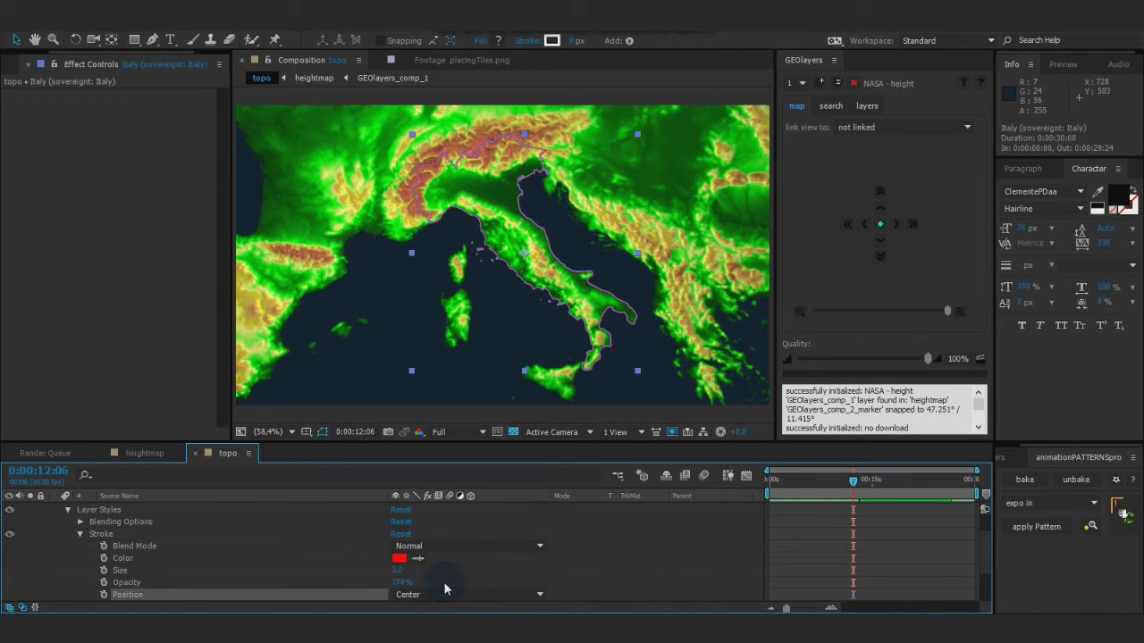
Make the Italy stroke style white with a size of 5.
{"action": "left_click", "coordinate": [400, 557]}
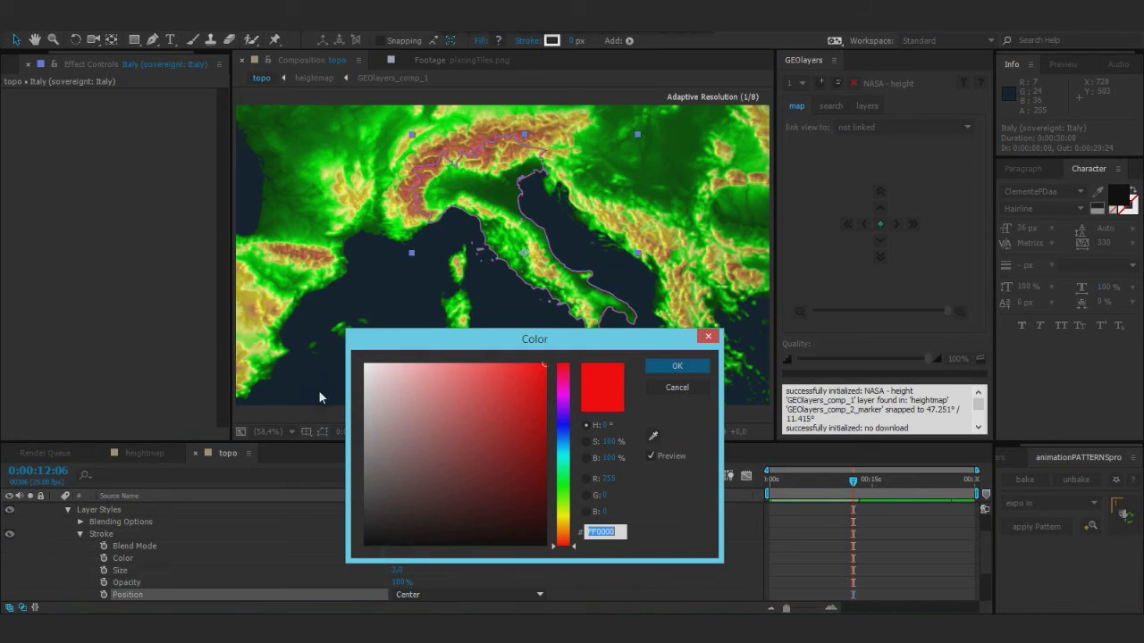
{"action": "mouse_move", "coordinate": [433, 384]}
{"action": "left_mouse_down"}
{"action": "mouse_move", "coordinate": [396, 401]}
{"action": "mouse_move", "coordinate": [336, 362]}
{"action": "left_mouse_up"}
{"action": "left_click", "coordinate": [649, 370]}
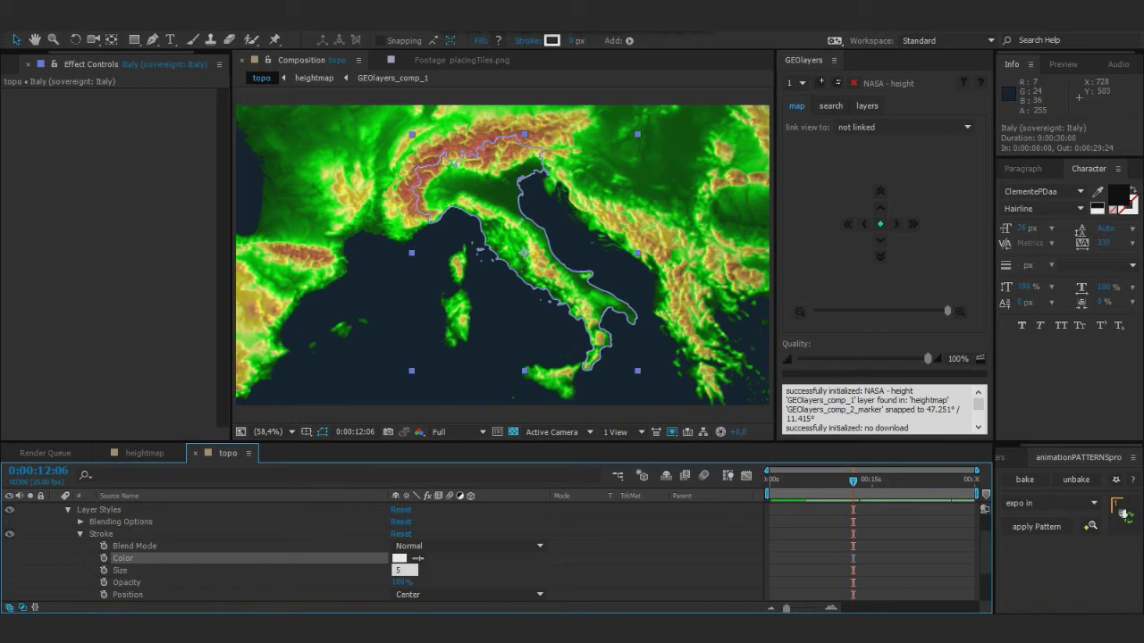
{"action": "left_click", "coordinate": [401, 572]}
{"action": "type", "text": "5"}
{"action": "key", "text": "Return"}
{"action": "left_click", "coordinate": [63, 572]}
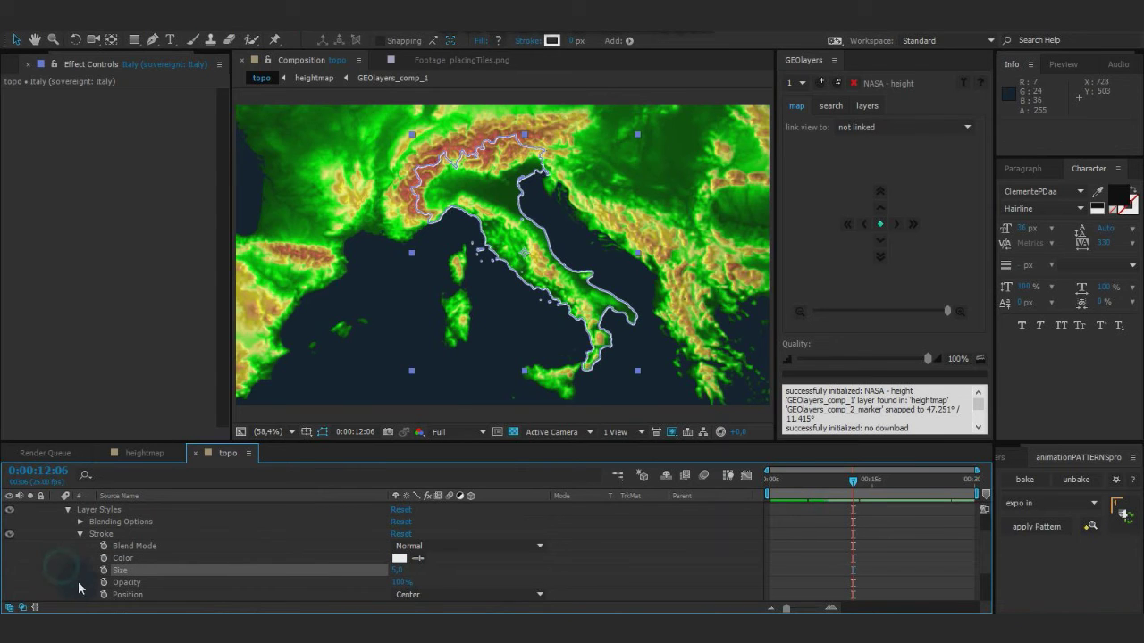
Collapse the stroke style, then zoom the map out and back in close on Italy.
{"action": "left_click", "coordinate": [80, 533]}
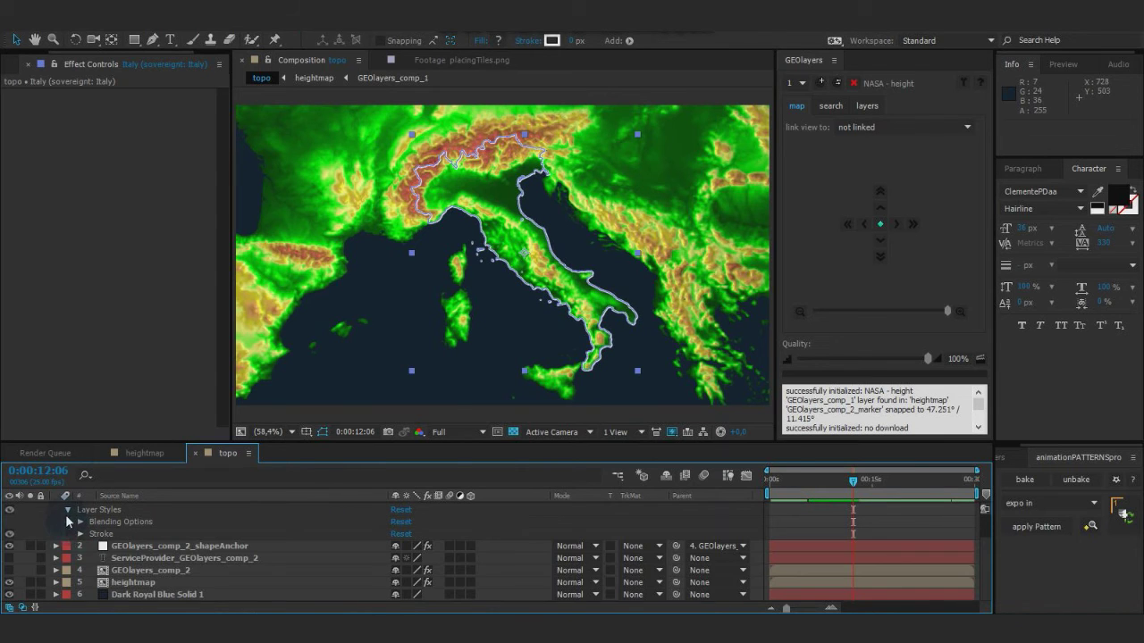
{"action": "left_click", "coordinate": [29, 572]}
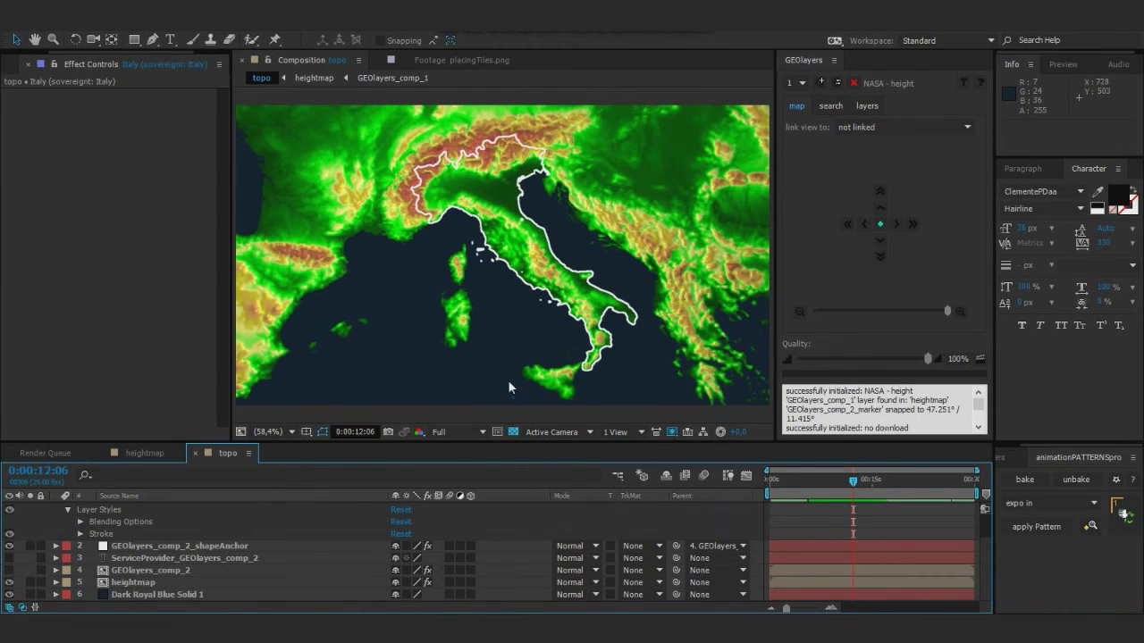
{"action": "left_click", "coordinate": [800, 314]}
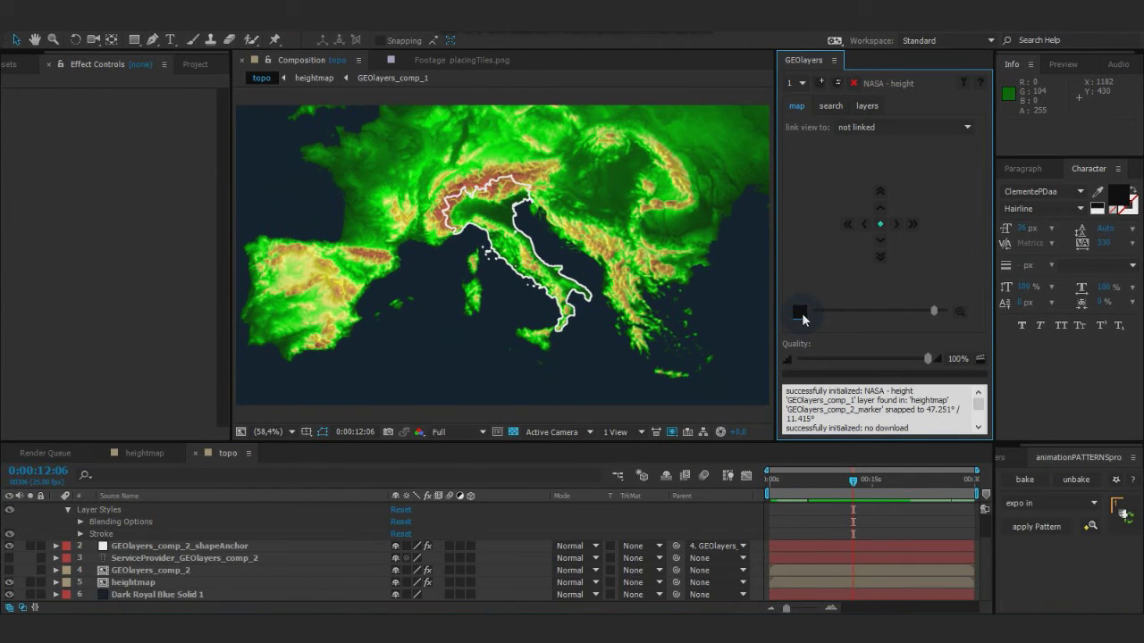
{"action": "left_click", "coordinate": [800, 313]}
{"action": "left_click", "coordinate": [803, 315]}
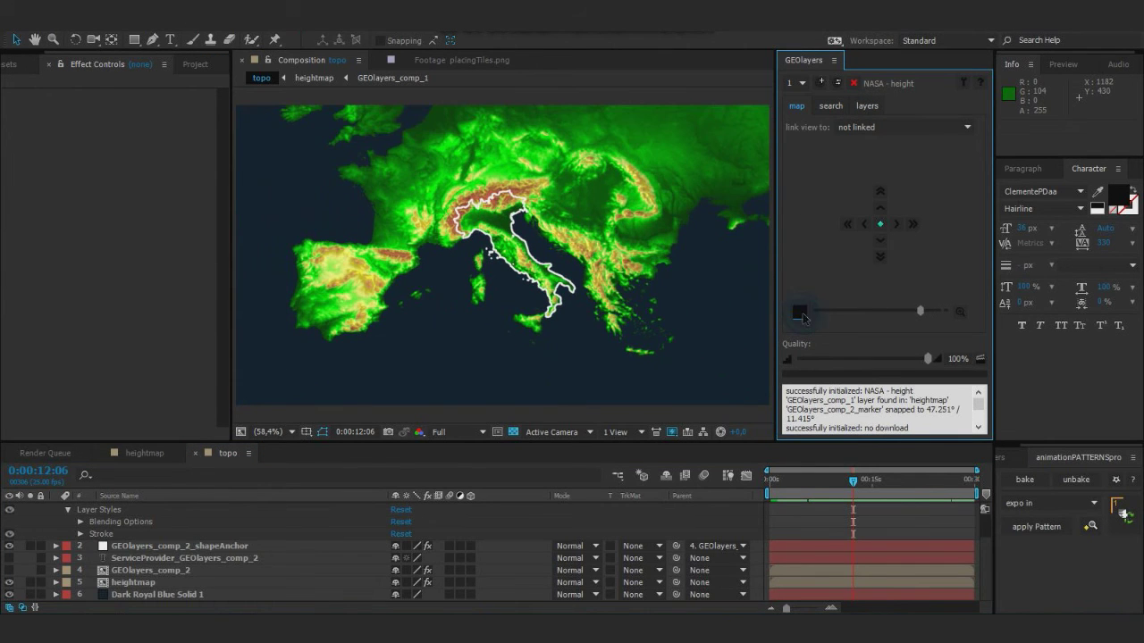
{"action": "left_click", "coordinate": [805, 314]}
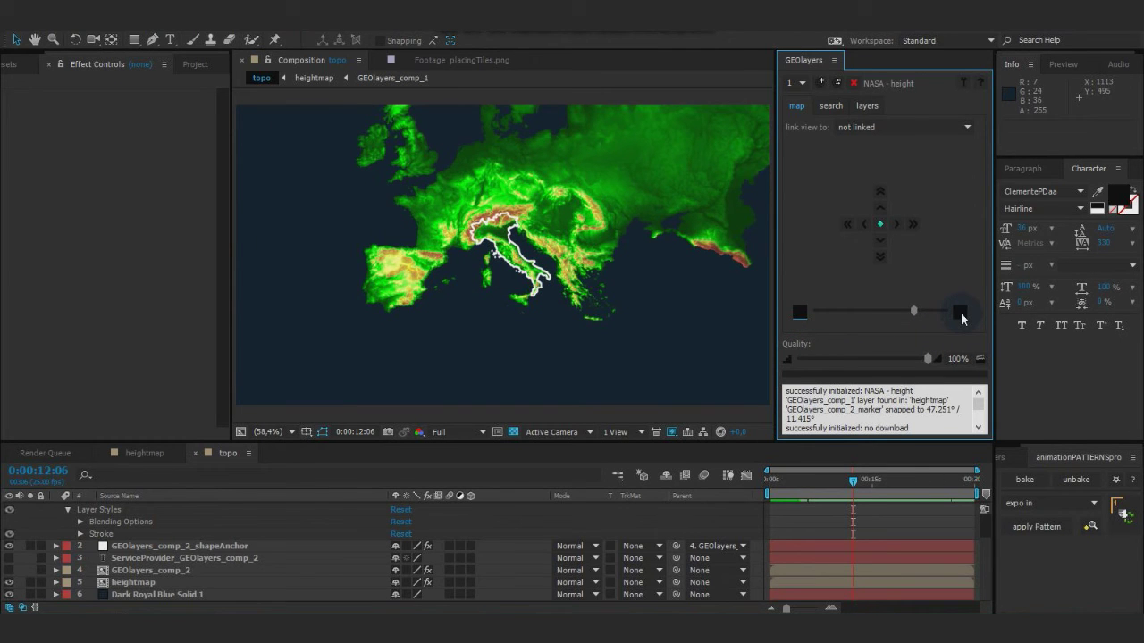
{"action": "left_click", "coordinate": [962, 315]}
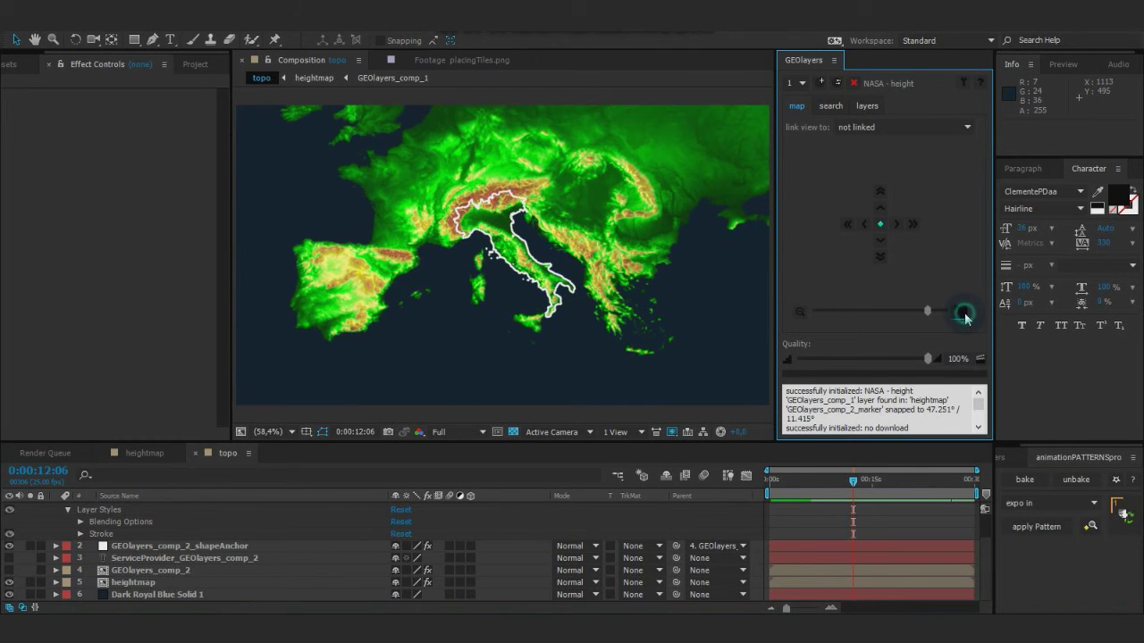
{"action": "left_click", "coordinate": [965, 317]}
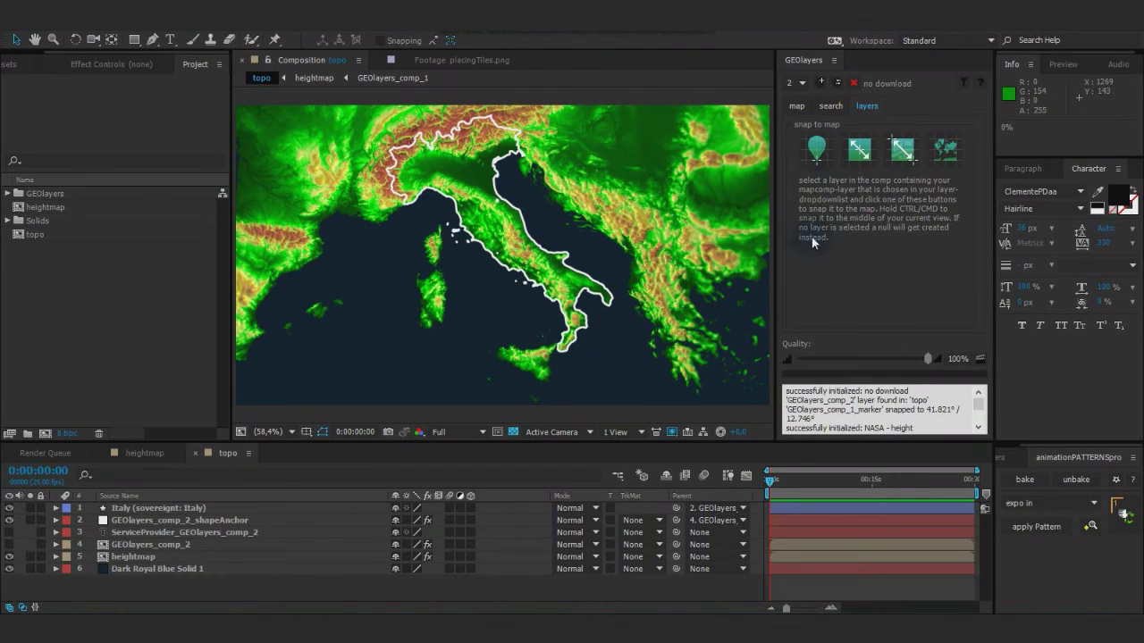
Place a GEOlayers marker layer over Italy on the second map slot.
{"action": "left_click", "coordinate": [814, 151]}
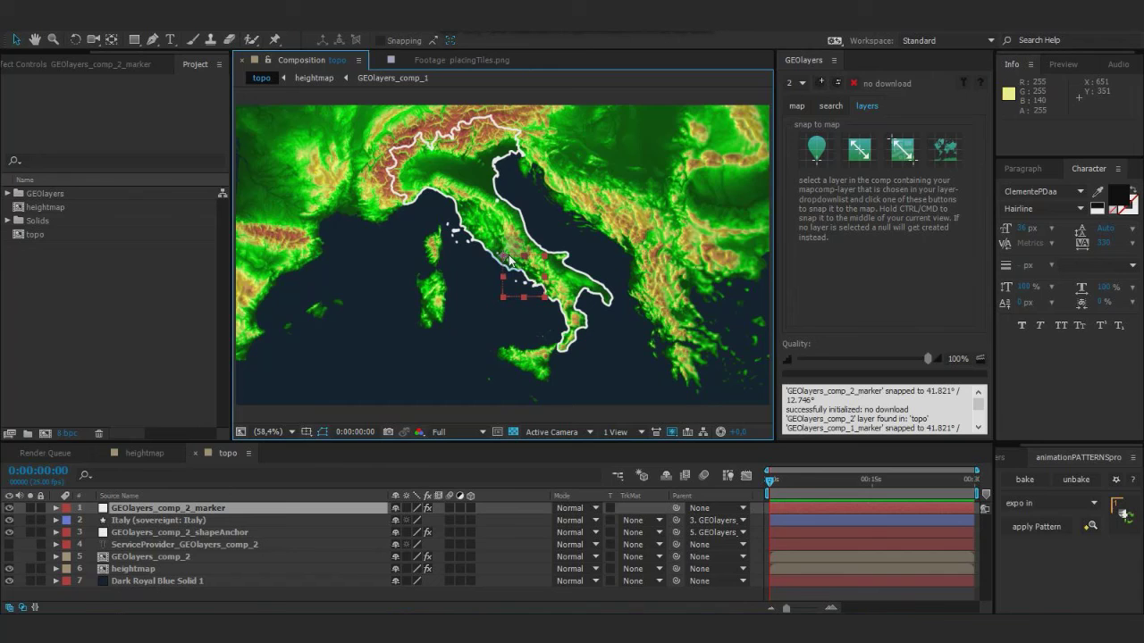
{"action": "left_click_drag", "start_coordinate": [505, 259], "coordinate": [504, 224]}
{"action": "key", "text": "ctrl+z"}
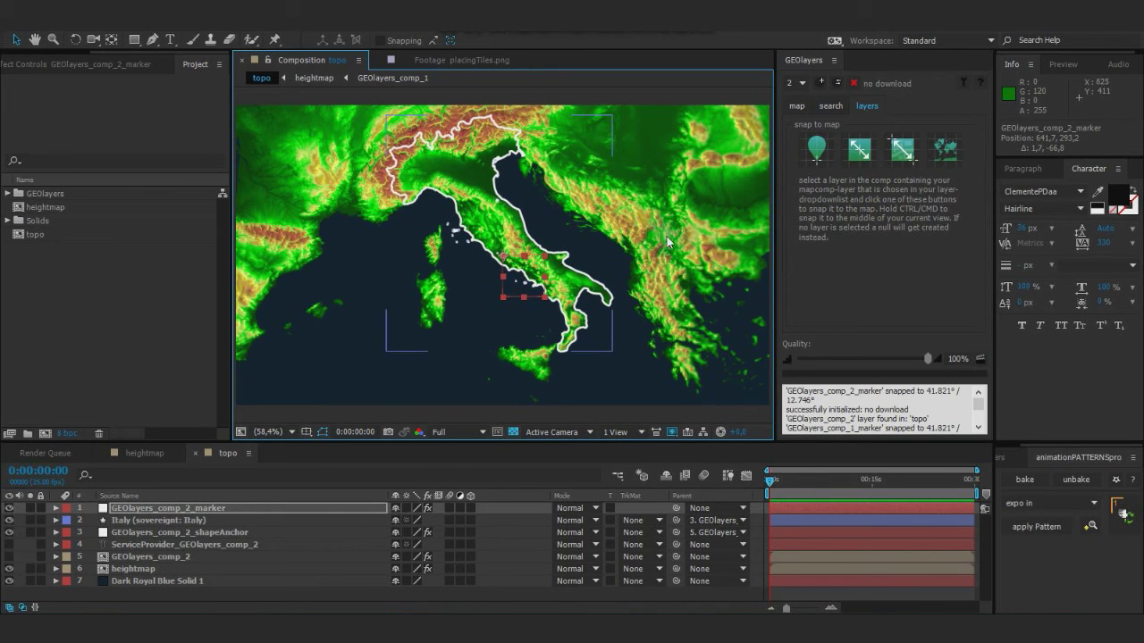
{"action": "left_click", "coordinate": [798, 107]}
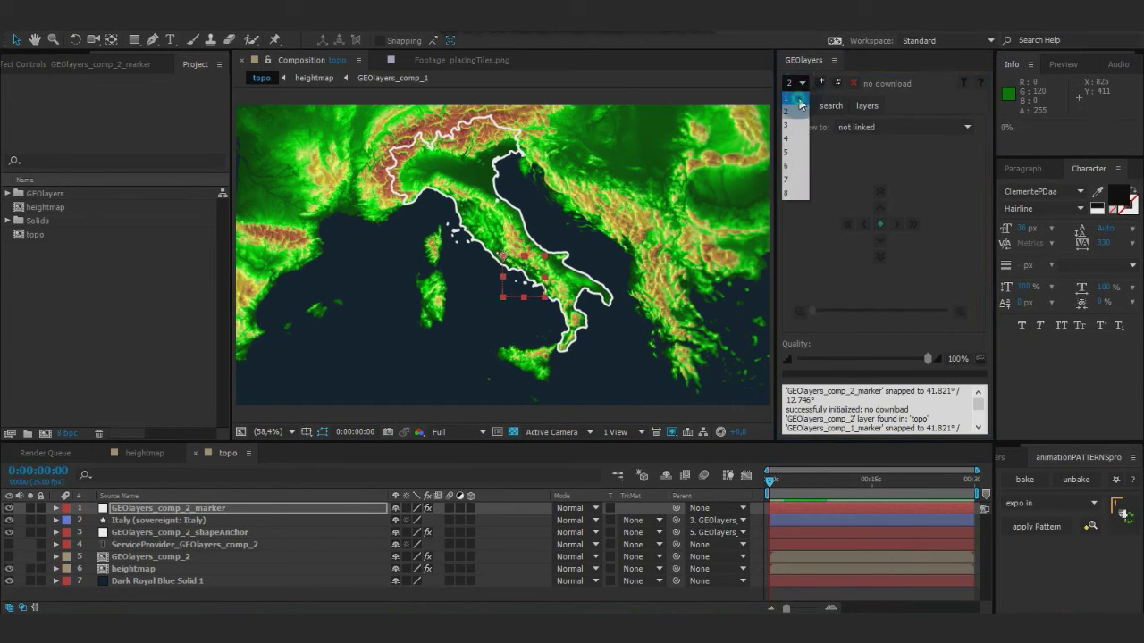
{"action": "left_click", "coordinate": [881, 245]}
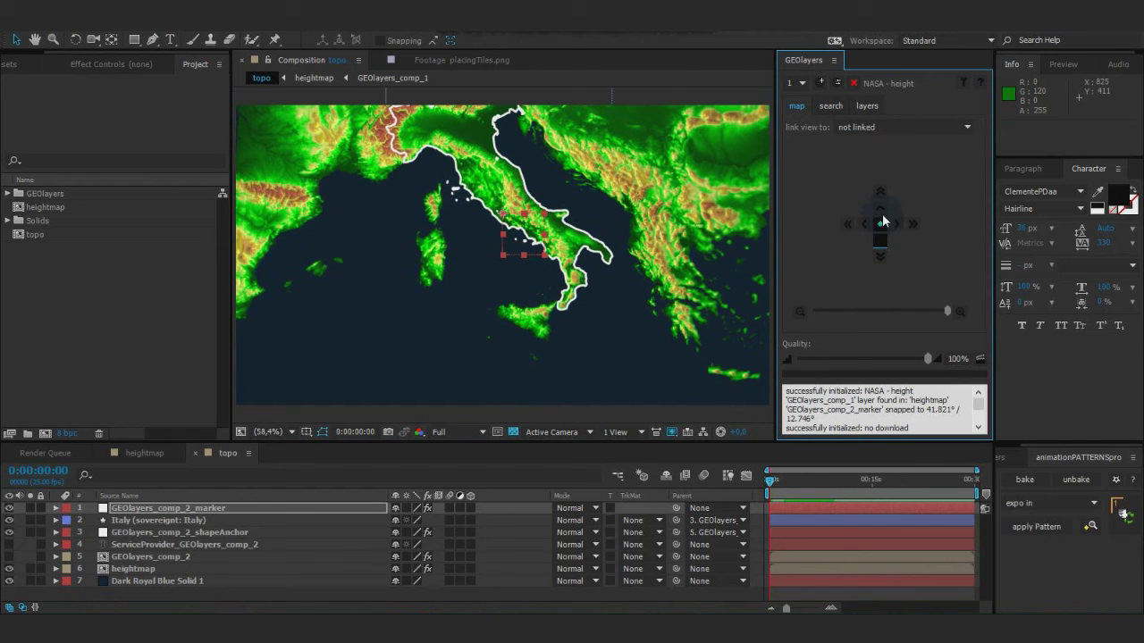
{"action": "left_click", "coordinate": [802, 83]}
{"action": "left_click", "coordinate": [804, 96]}
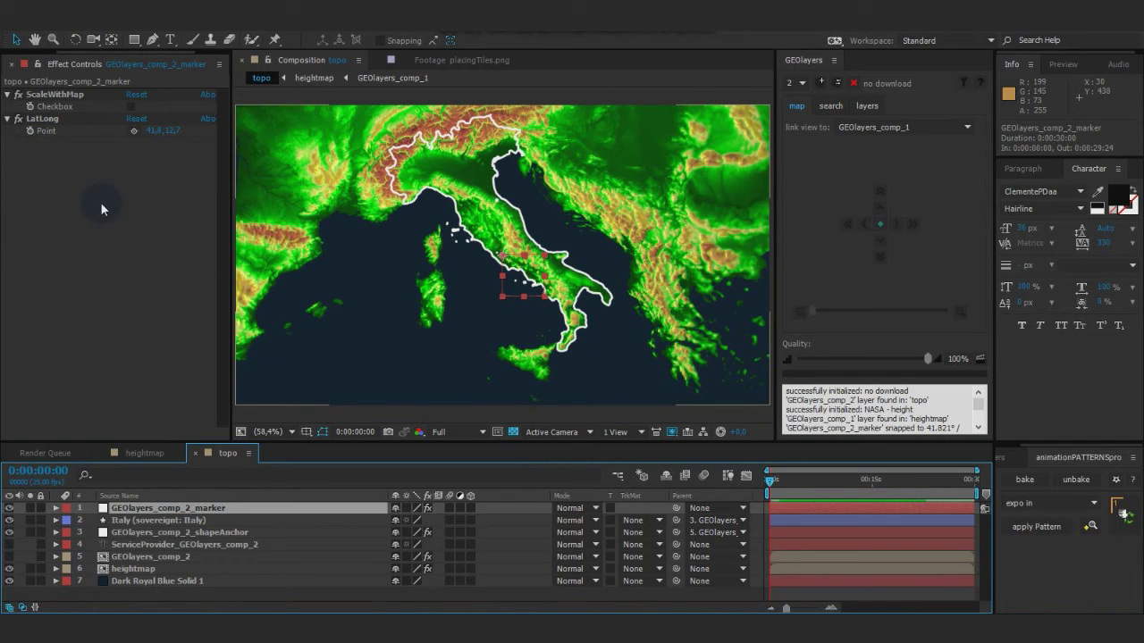
Set a starting LatLong Point keyframe on the marker and move time to 0:00:07:03.
{"action": "left_click", "coordinate": [30, 131]}
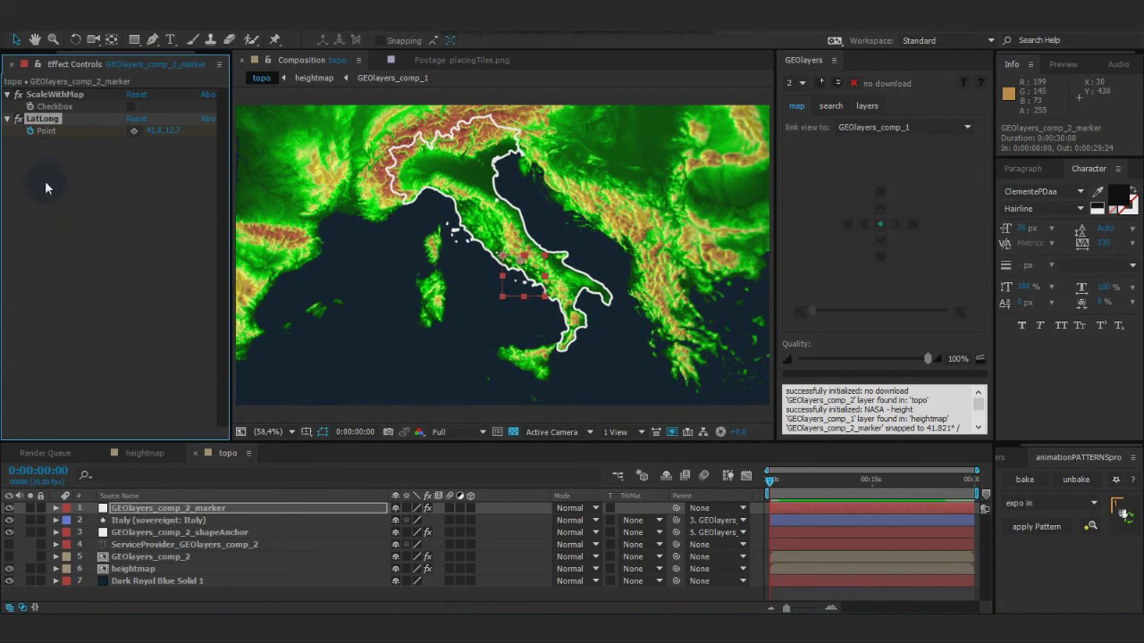
{"action": "left_click", "coordinate": [140, 510]}
{"action": "key", "text": "u"}
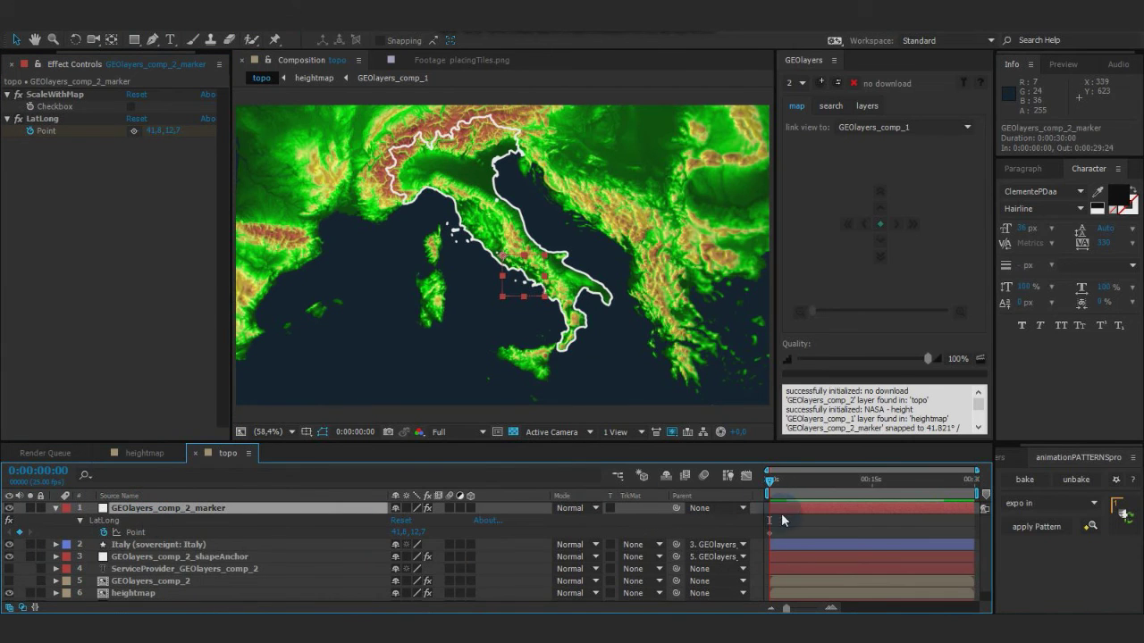
{"action": "left_click_drag", "start_coordinate": [769, 480], "coordinate": [816, 487]}
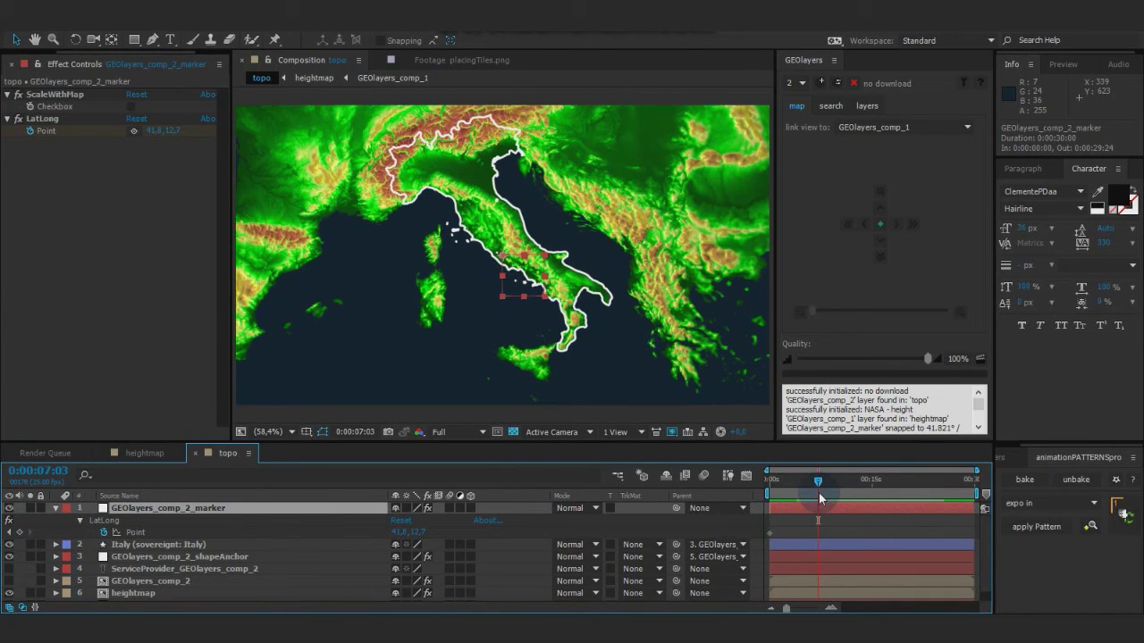
Switch to the NASA heightmap and centre it on Innsbruck, Tyrol via the place search.
{"action": "left_click", "coordinate": [803, 83]}
{"action": "left_click", "coordinate": [798, 98]}
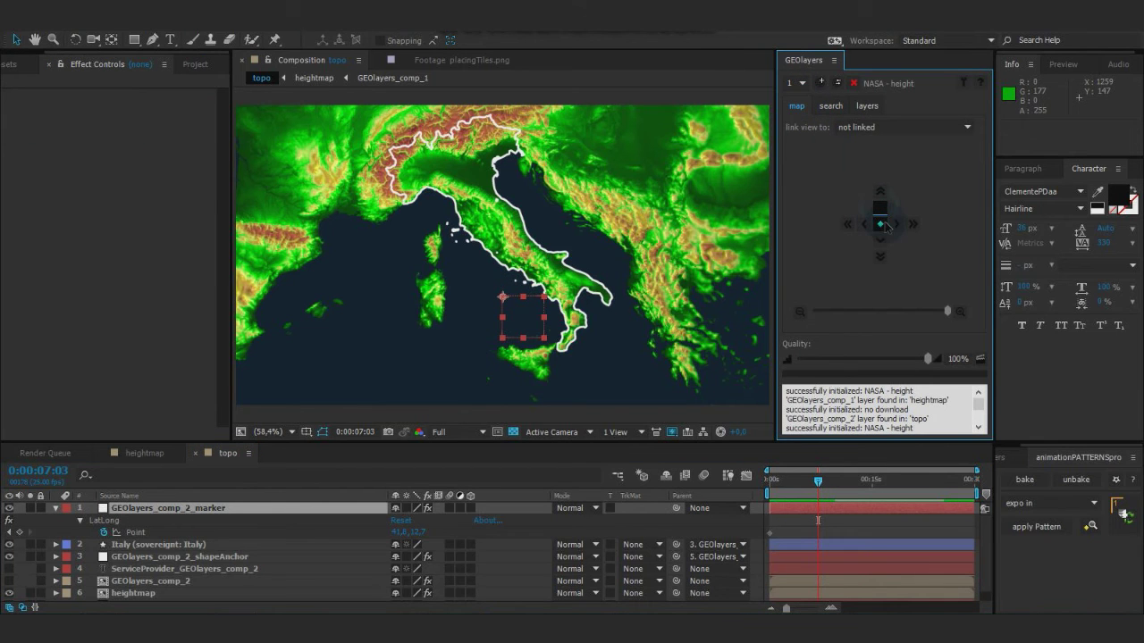
{"action": "left_click", "coordinate": [888, 228]}
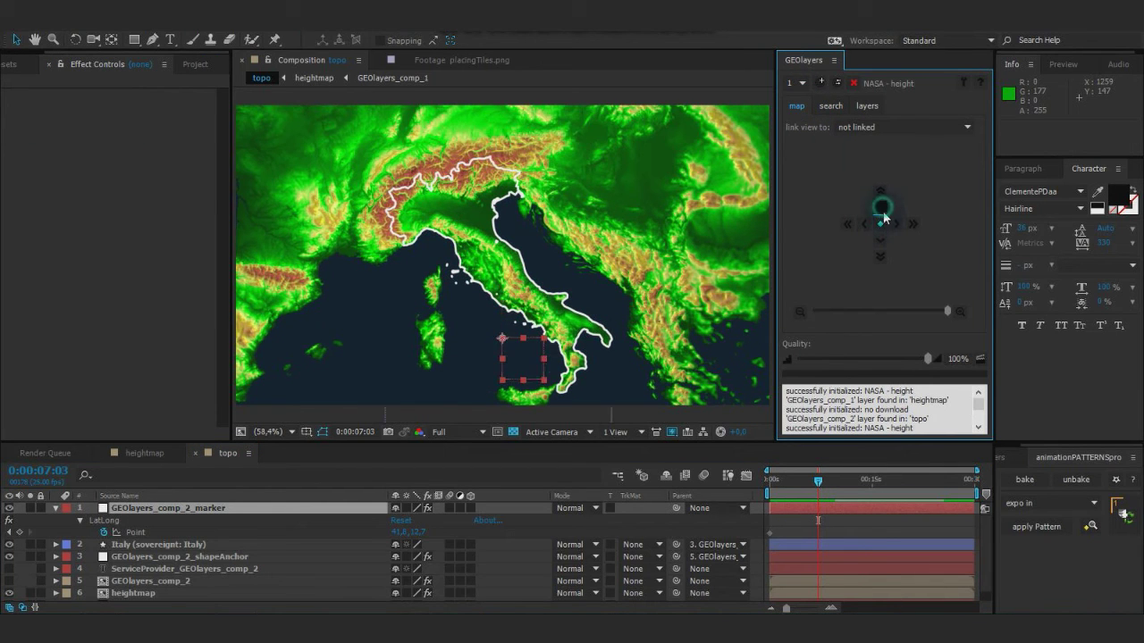
{"action": "left_click", "coordinate": [882, 228]}
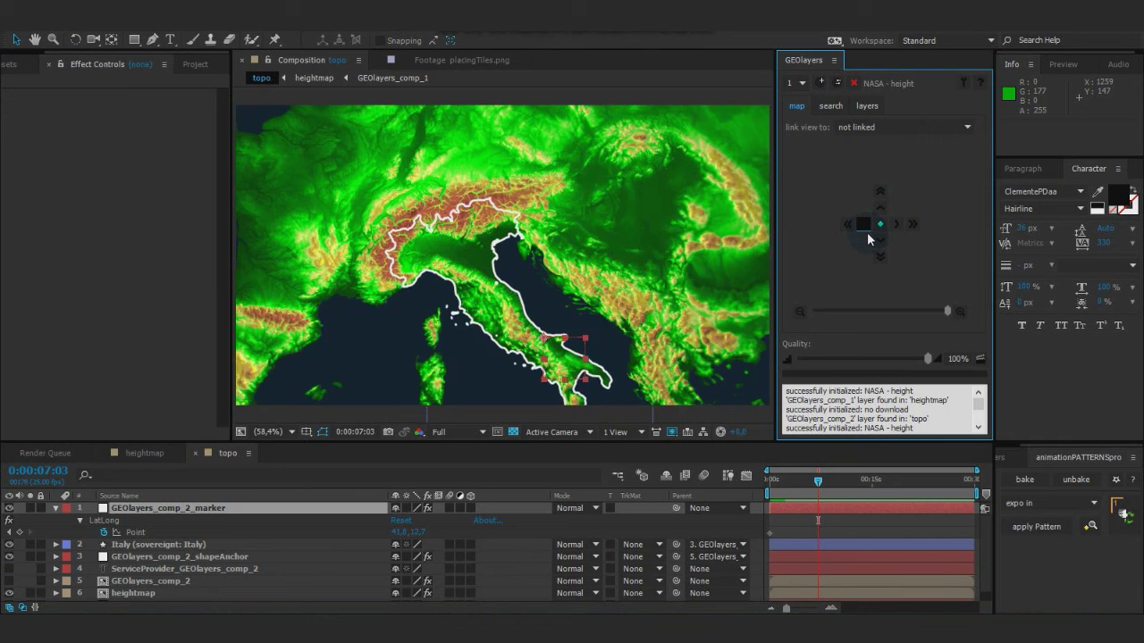
{"action": "left_click", "coordinate": [830, 105]}
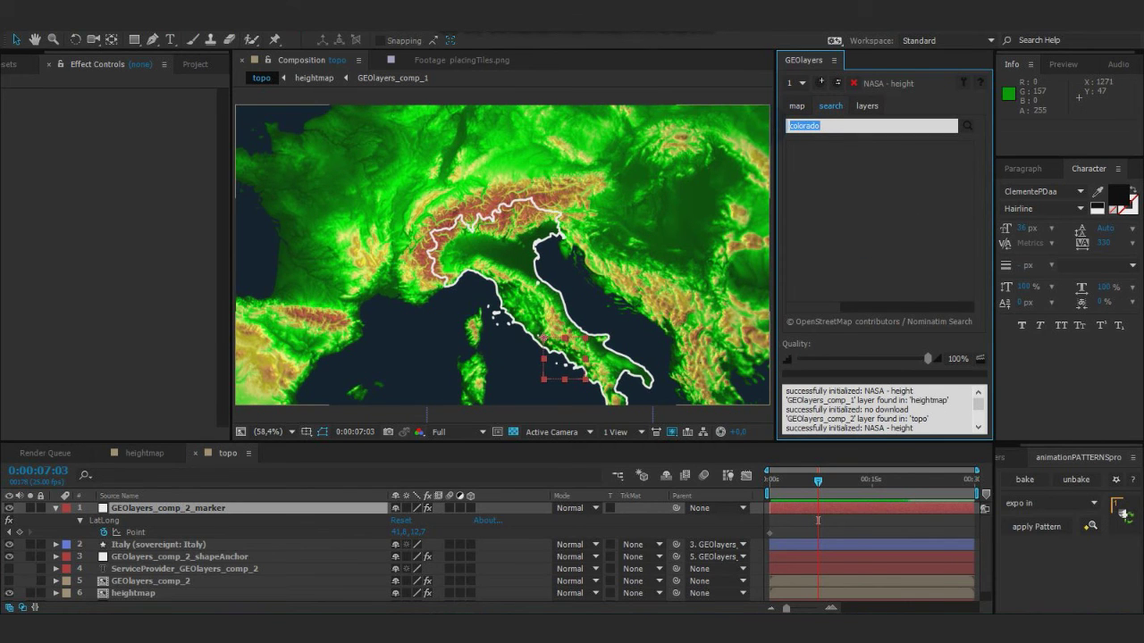
{"action": "type", "text": "innsbruck"}
{"action": "key", "text": "Return"}
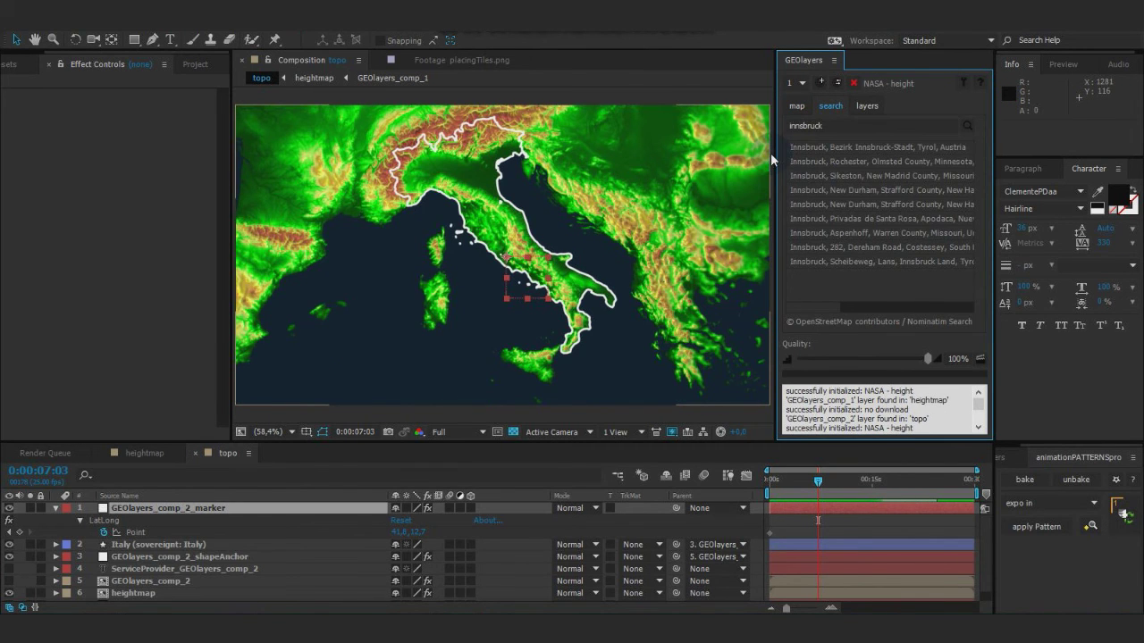
{"action": "left_click", "coordinate": [832, 148]}
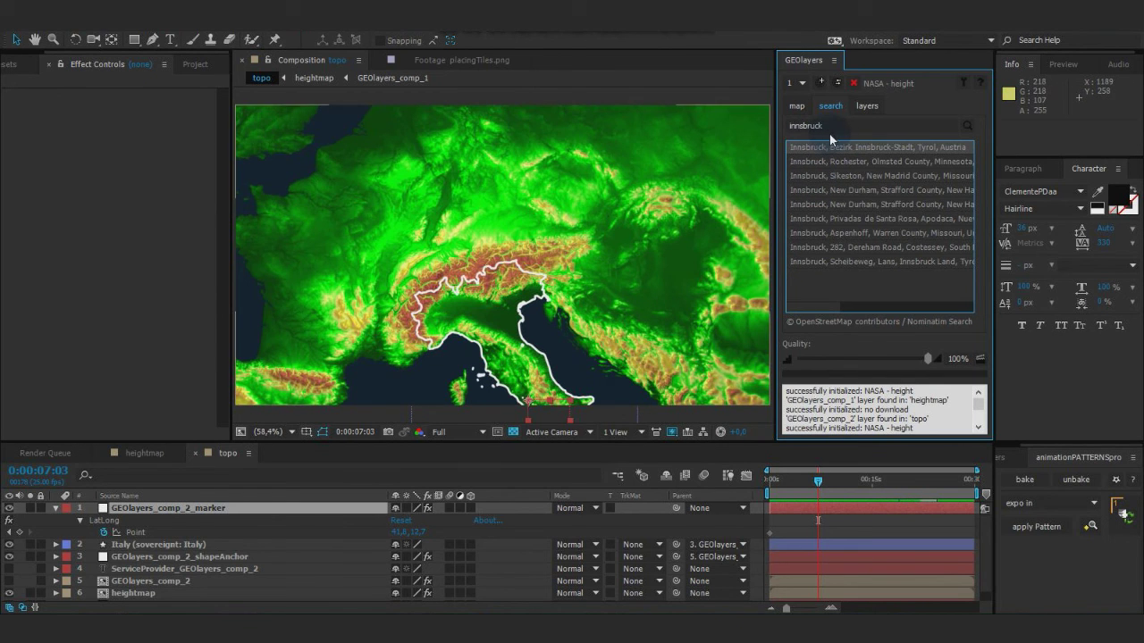
Snap the marker to the map as a pin at Innsbruck.
{"action": "left_click", "coordinate": [805, 107]}
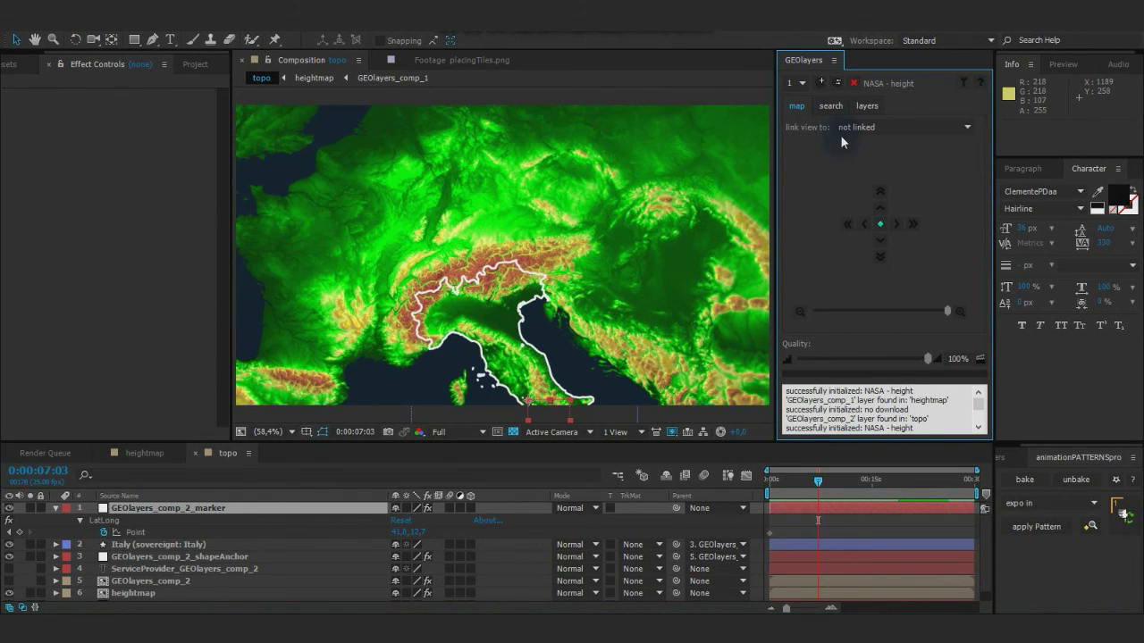
{"action": "left_click", "coordinate": [832, 107]}
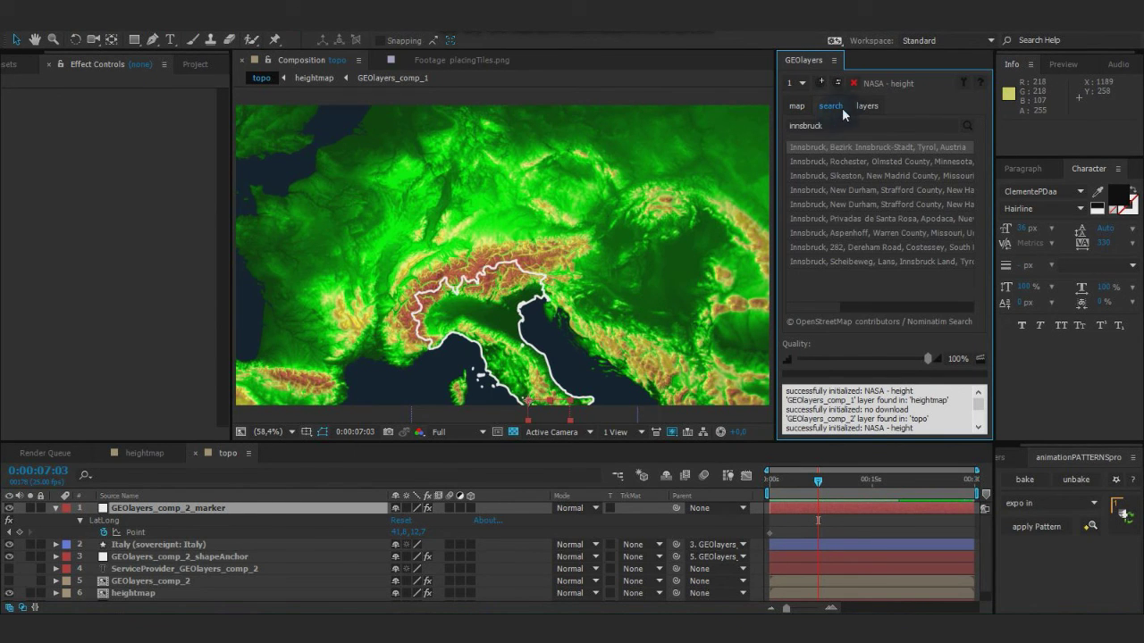
{"action": "left_click", "coordinate": [865, 107]}
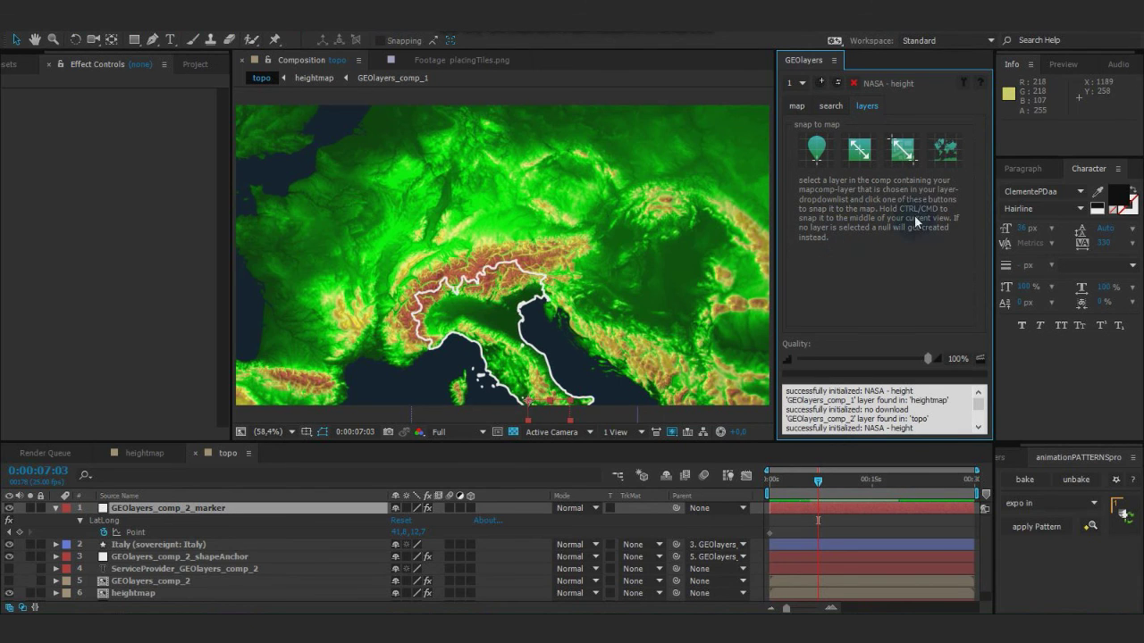
{"action": "left_click", "coordinate": [818, 152]}
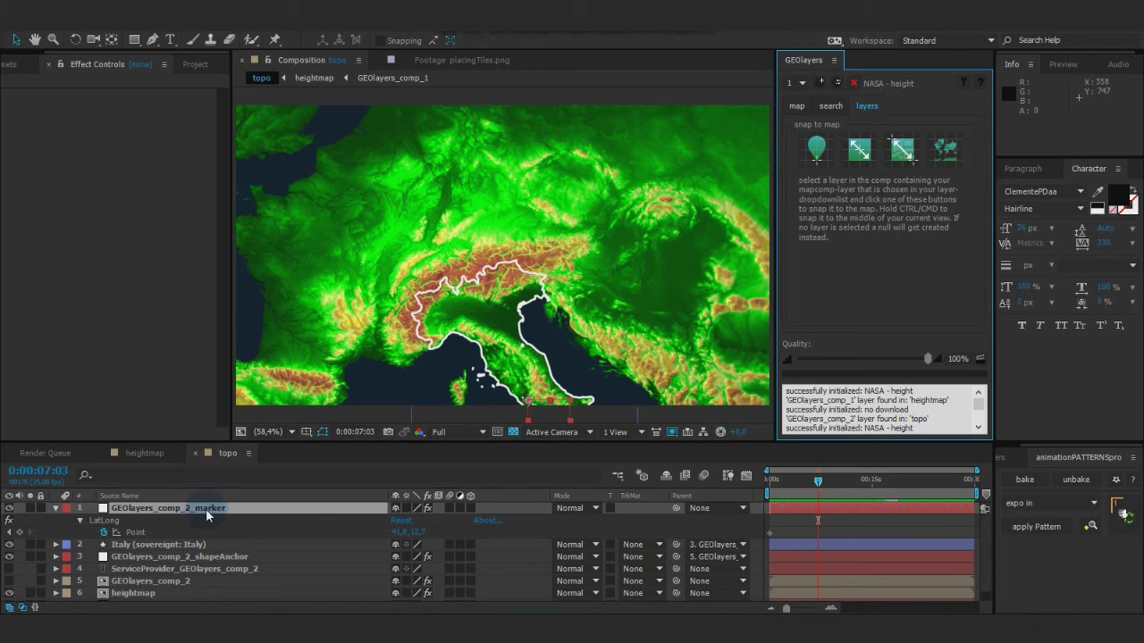
Switch to map slot 2 and snap the marker to Innsbruck as a new keyframe.
{"action": "left_click", "coordinate": [817, 150]}
{"action": "left_click", "coordinate": [794, 82]}
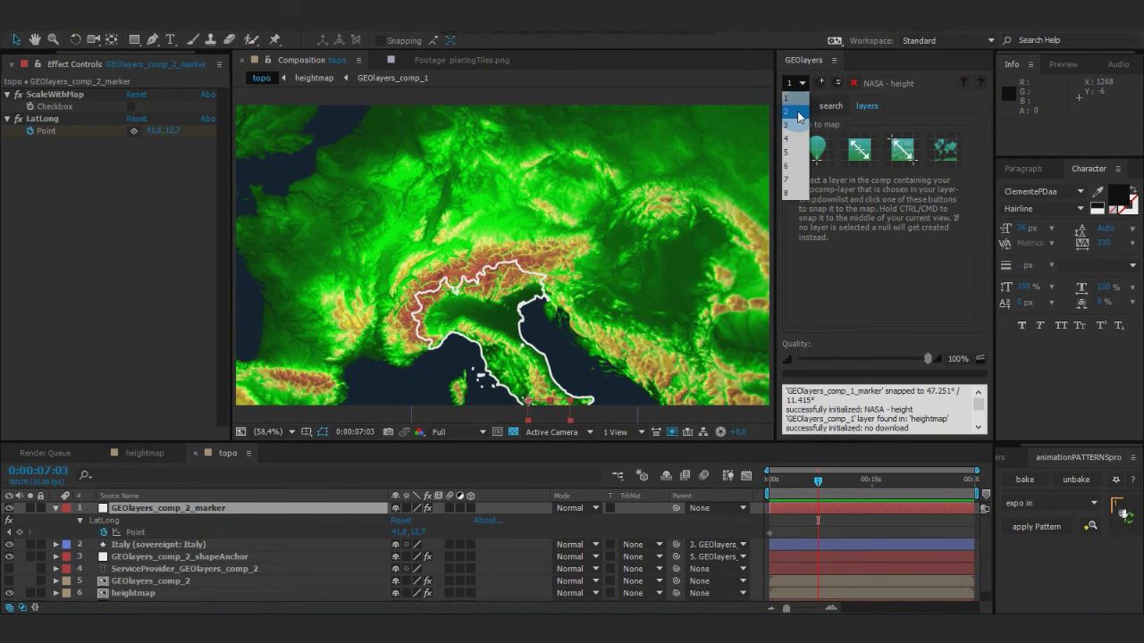
{"action": "left_click", "coordinate": [801, 114]}
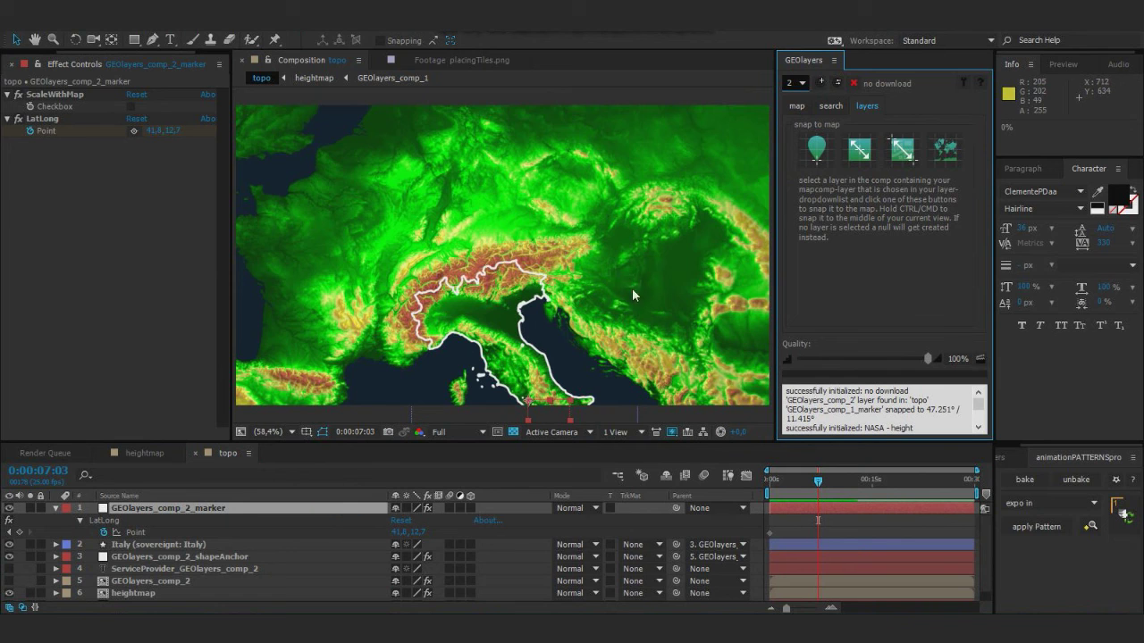
{"action": "left_click", "coordinate": [817, 154]}
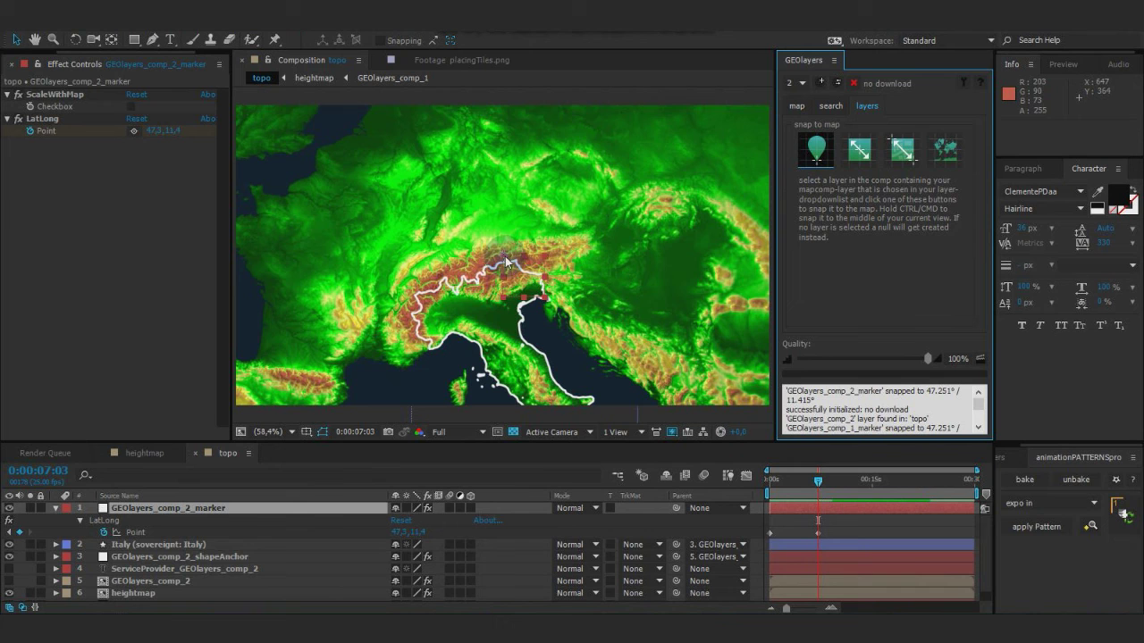
Adjust the second Point keyframe at 0:00:12:06 to longitude 12.4.
{"action": "left_click", "coordinate": [817, 534]}
{"action": "left_click", "coordinate": [817, 482]}
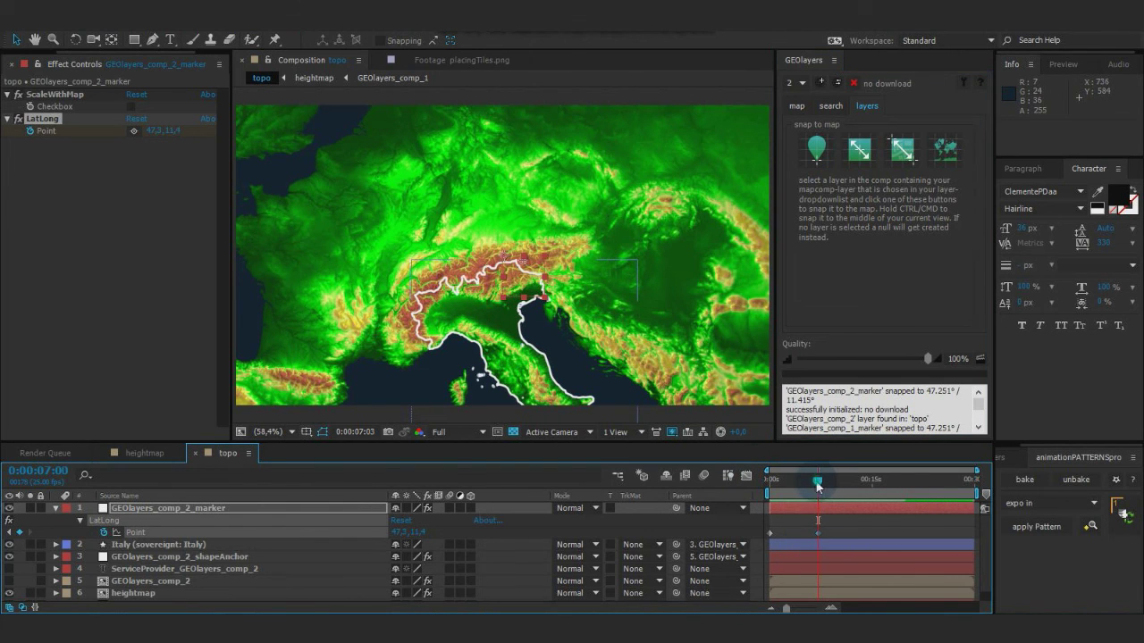
{"action": "mouse_move", "coordinate": [817, 485]}
{"action": "left_mouse_down"}
{"action": "mouse_move", "coordinate": [773, 485]}
{"action": "mouse_move", "coordinate": [806, 485]}
{"action": "mouse_move", "coordinate": [758, 545]}
{"action": "mouse_move", "coordinate": [804, 534]}
{"action": "left_mouse_up"}
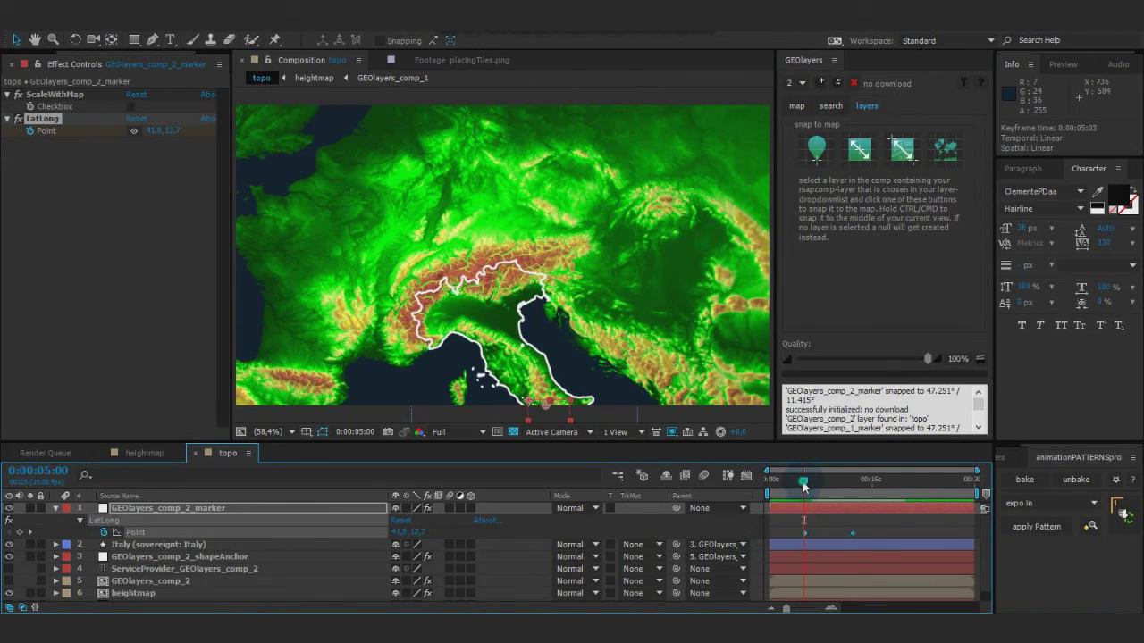
{"action": "left_click_drag", "start_coordinate": [804, 485], "coordinate": [852, 485]}
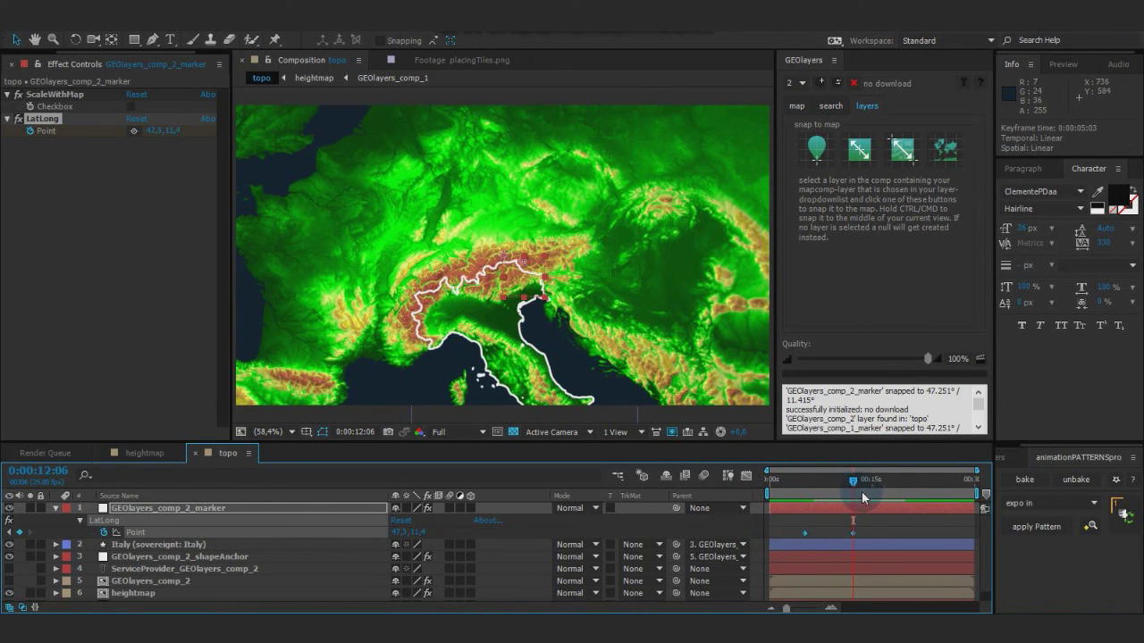
{"action": "left_click_drag", "start_coordinate": [171, 131], "coordinate": [175, 131]}
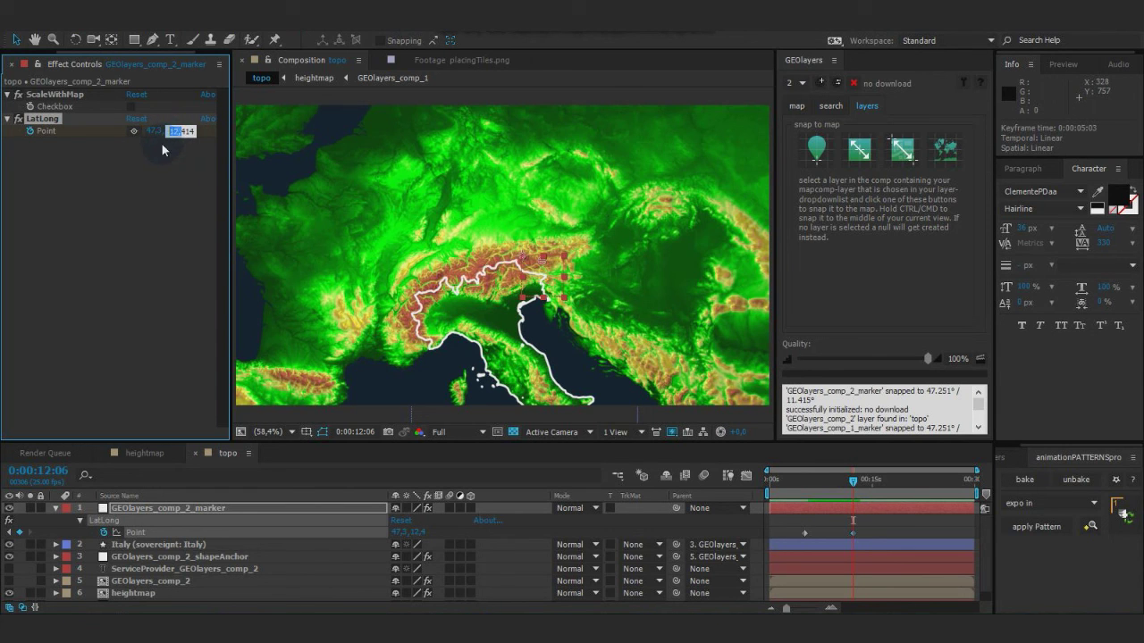
{"action": "left_click", "coordinate": [159, 184]}
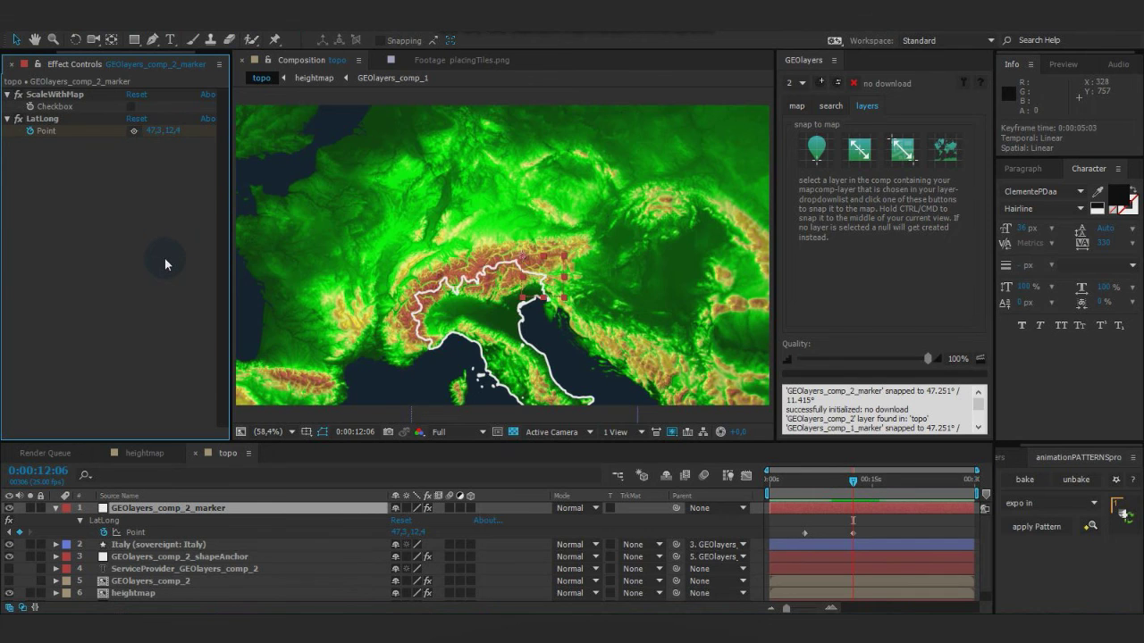